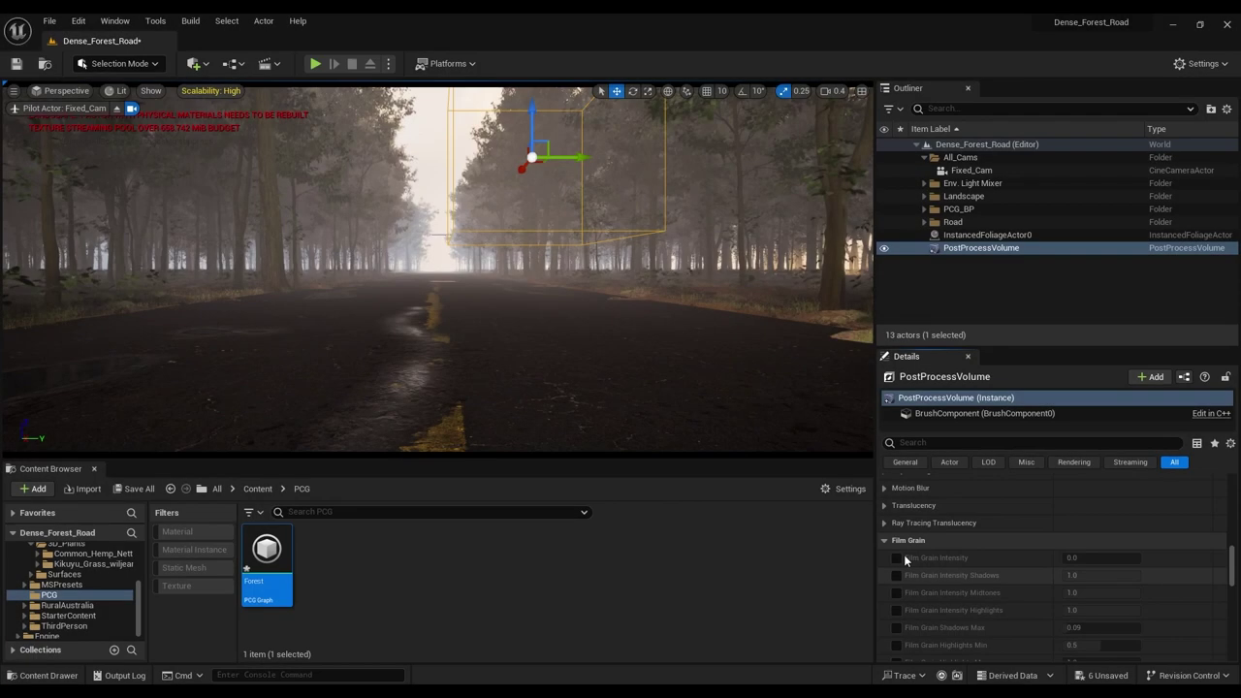
# Step: Enable Film Grain Intensity on the post-process volume and set it to 0.3
pyautogui.click(897, 558)
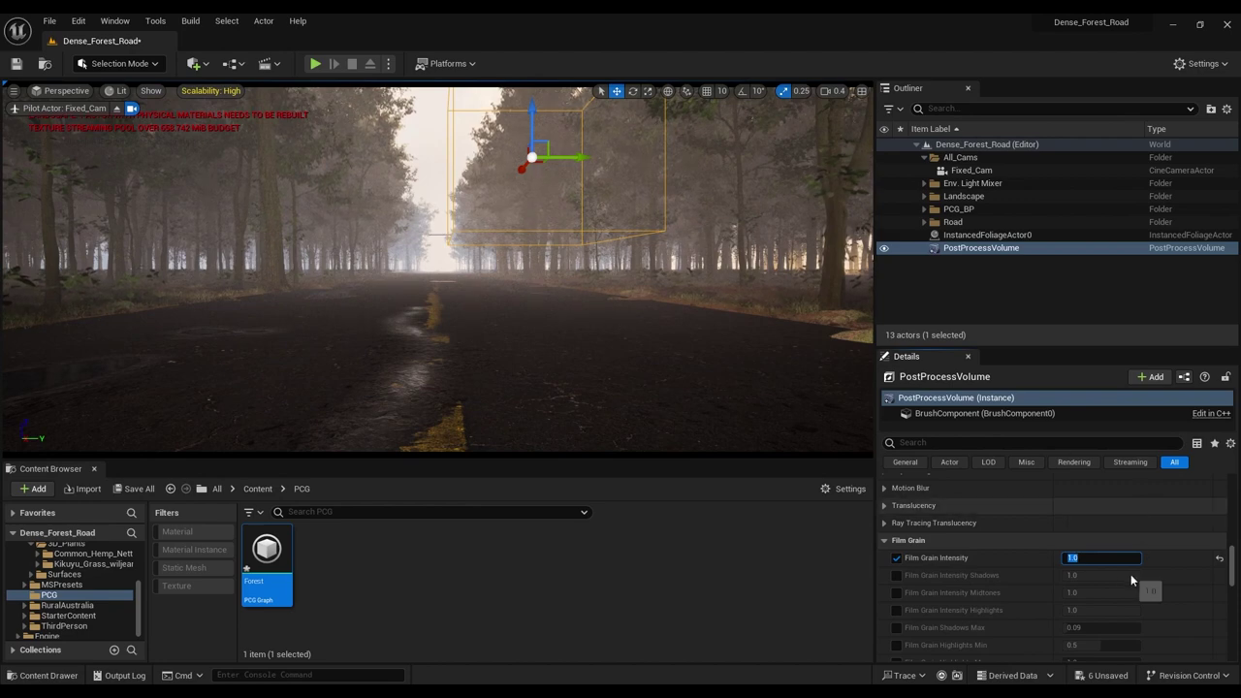
pyautogui.click(1110, 560)
pyautogui.hotkey('ctrl', 'a')
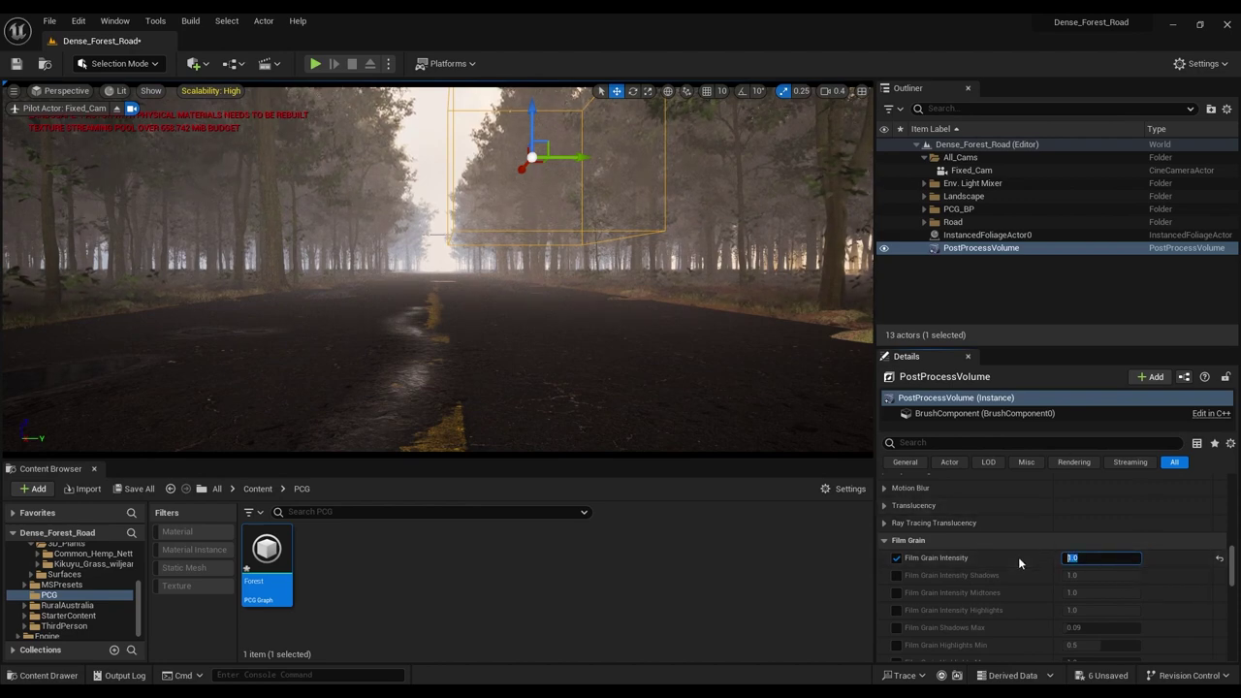
pyautogui.press('BackSpace')
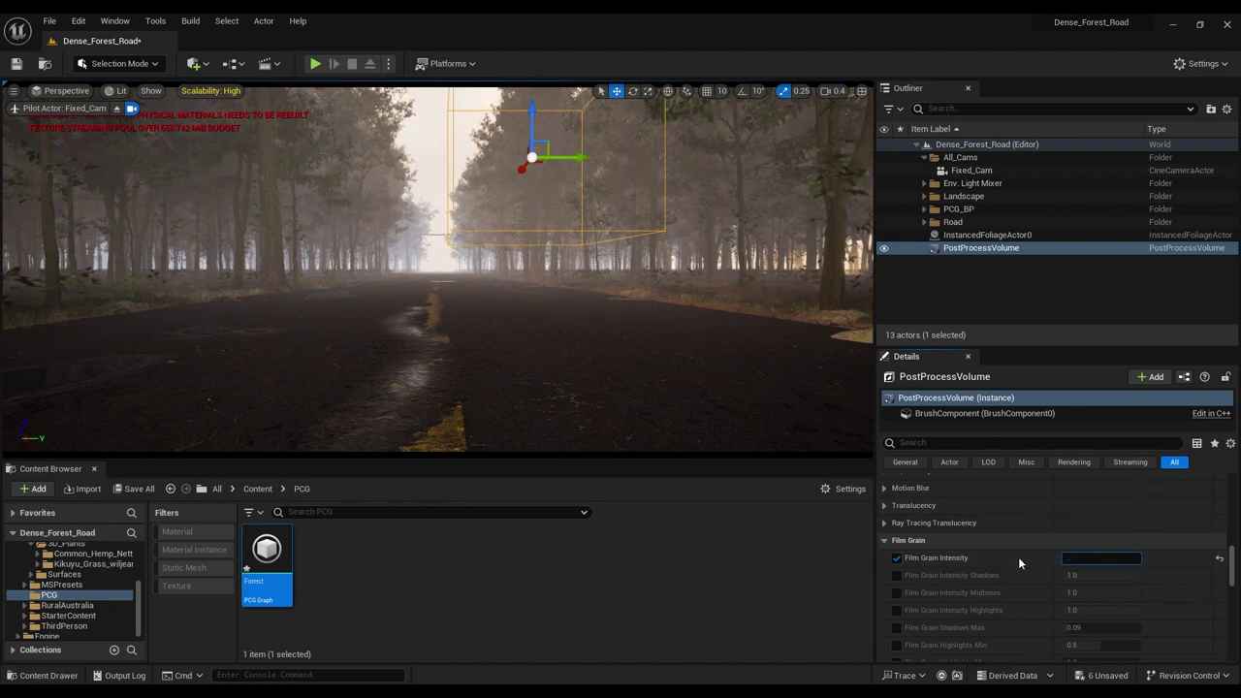
pyautogui.write('0.3')
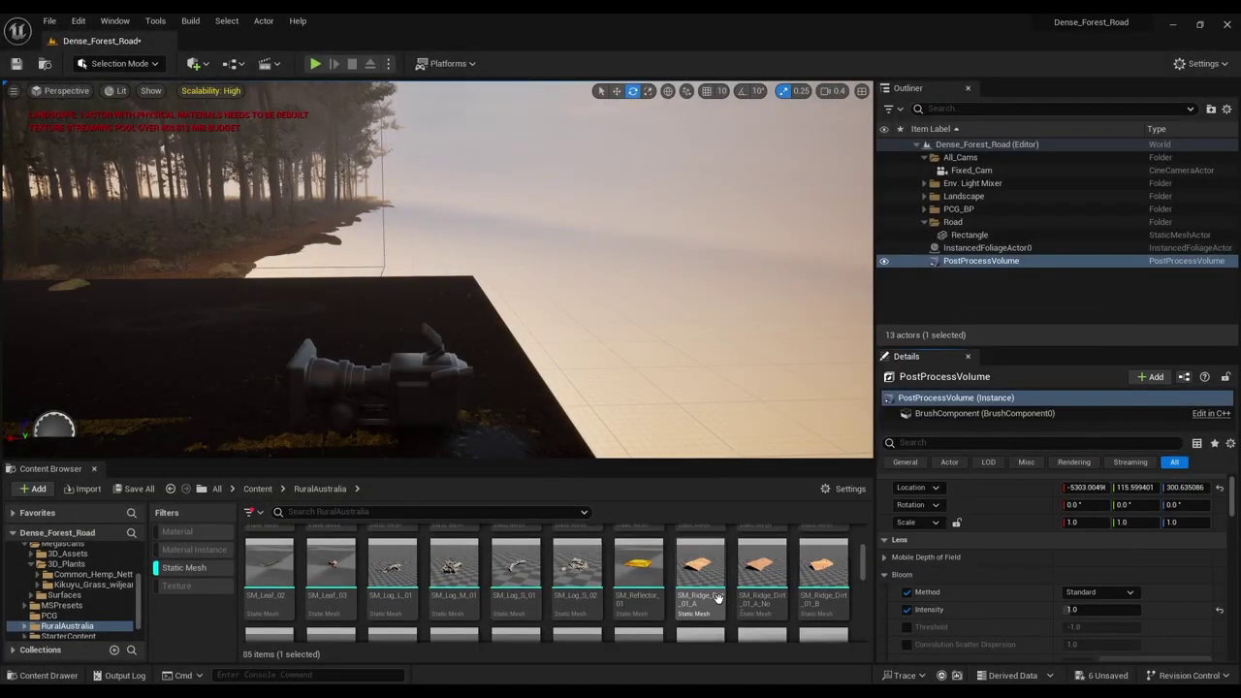
# Step: Place the SM_KangarooSign_01 static mesh at the roadside ahead of the camera, at about X -5302, Y 425, Z 101
pyautogui.scroll(-1, 659, 587)
pyautogui.scroll(2, 523, 591)
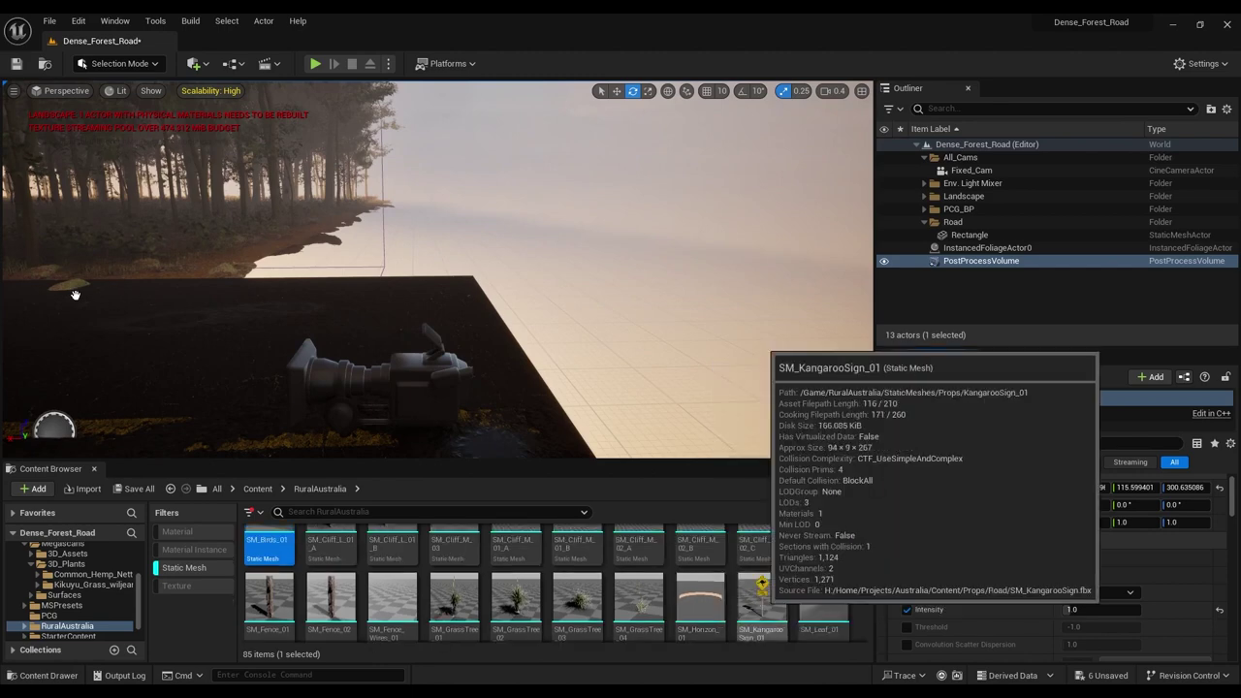
pyautogui.moveTo(762, 593); pyautogui.dragTo(7, 283)
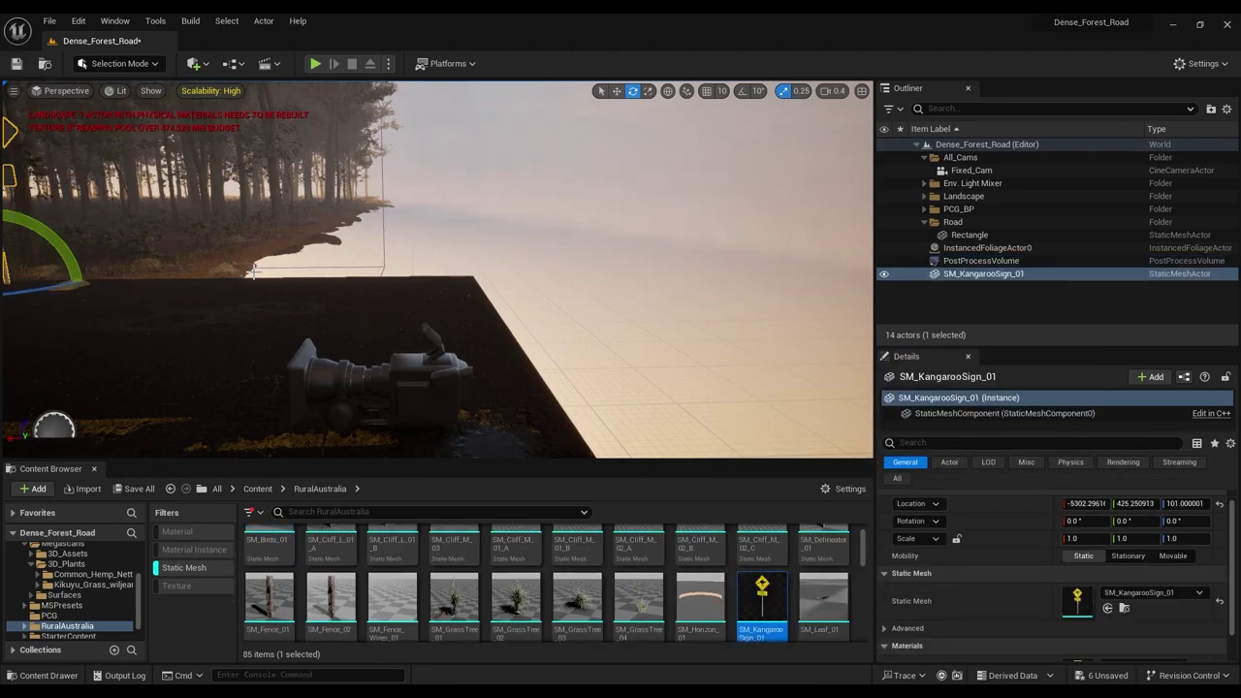
pyautogui.moveTo(437, 271); pyautogui.dragTo(257, 271, button='right')
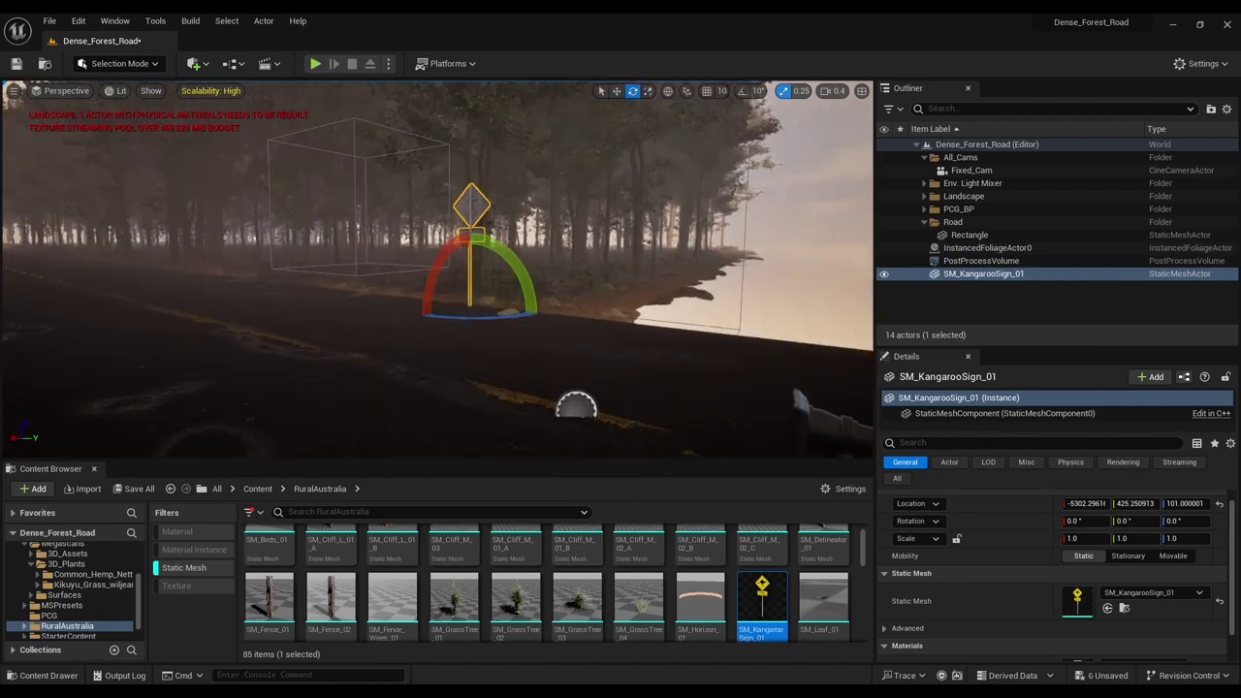
# Step: Rotate the kangaroo sign around its vertical axis to face the camera, setting its Z rotation to 140°
pyautogui.click(808, 430)
pyautogui.press('w')
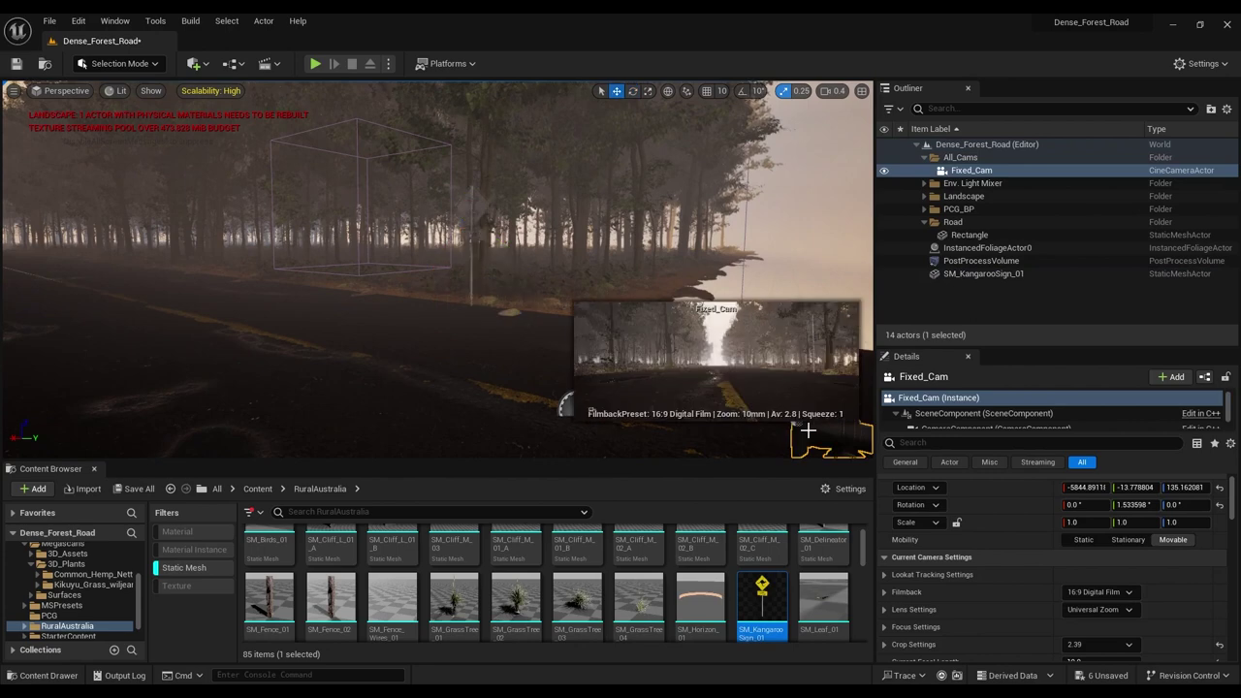
pyautogui.click(468, 207)
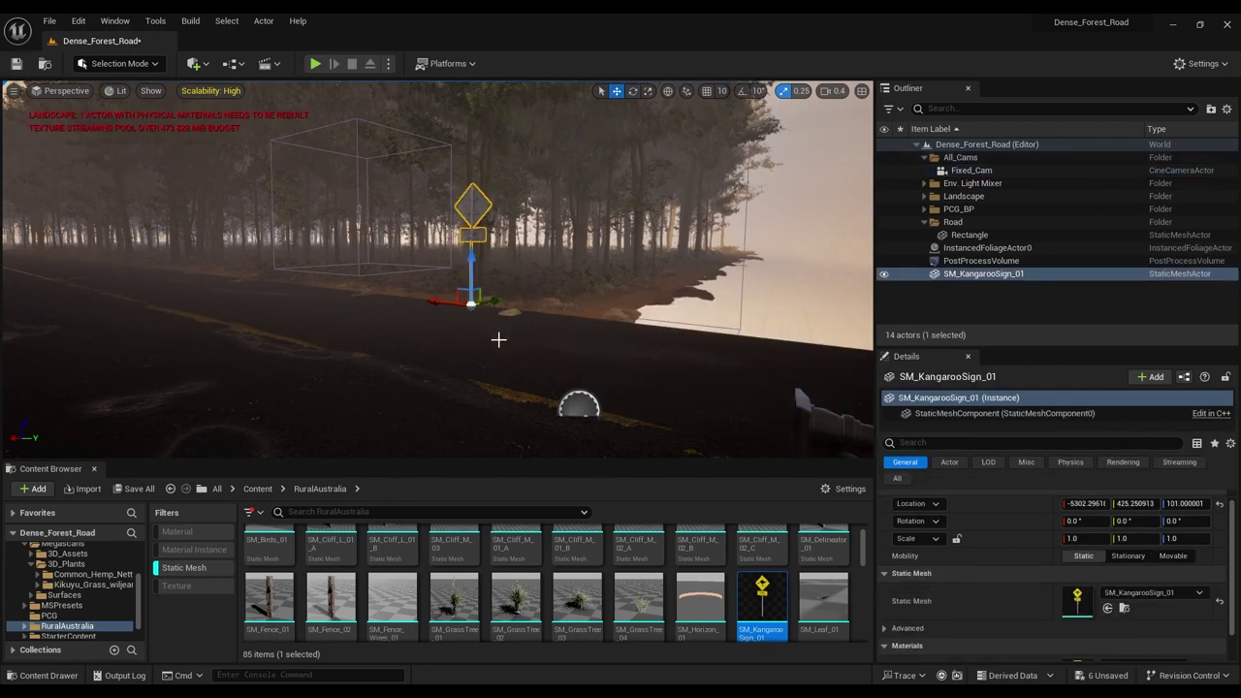
pyautogui.press('e')
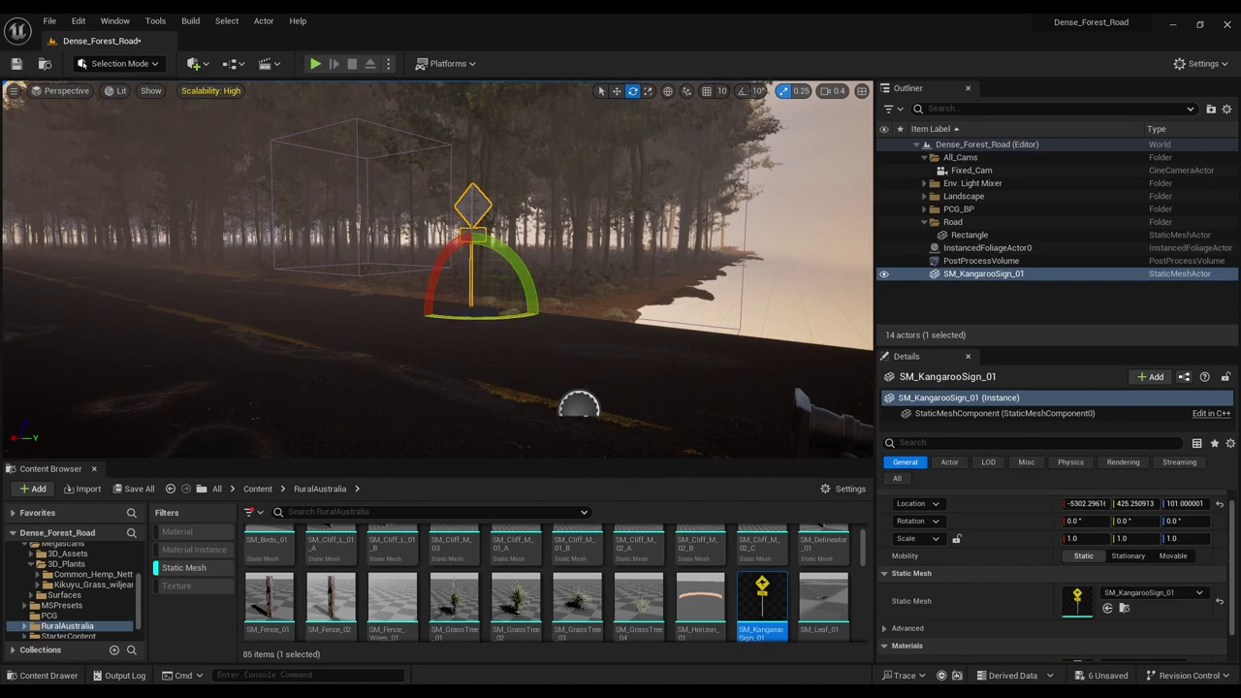
pyautogui.moveTo(471, 318); pyautogui.dragTo(404, 318)
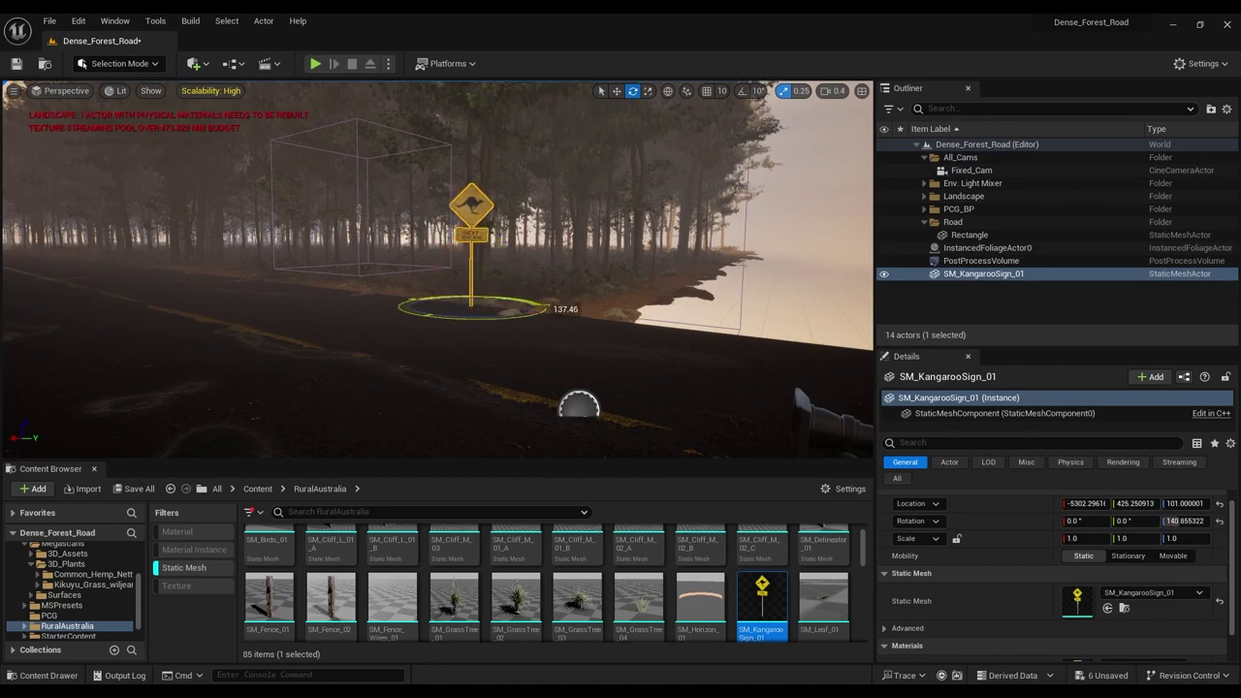
pyautogui.moveTo(441, 327); pyautogui.dragTo(394, 320)
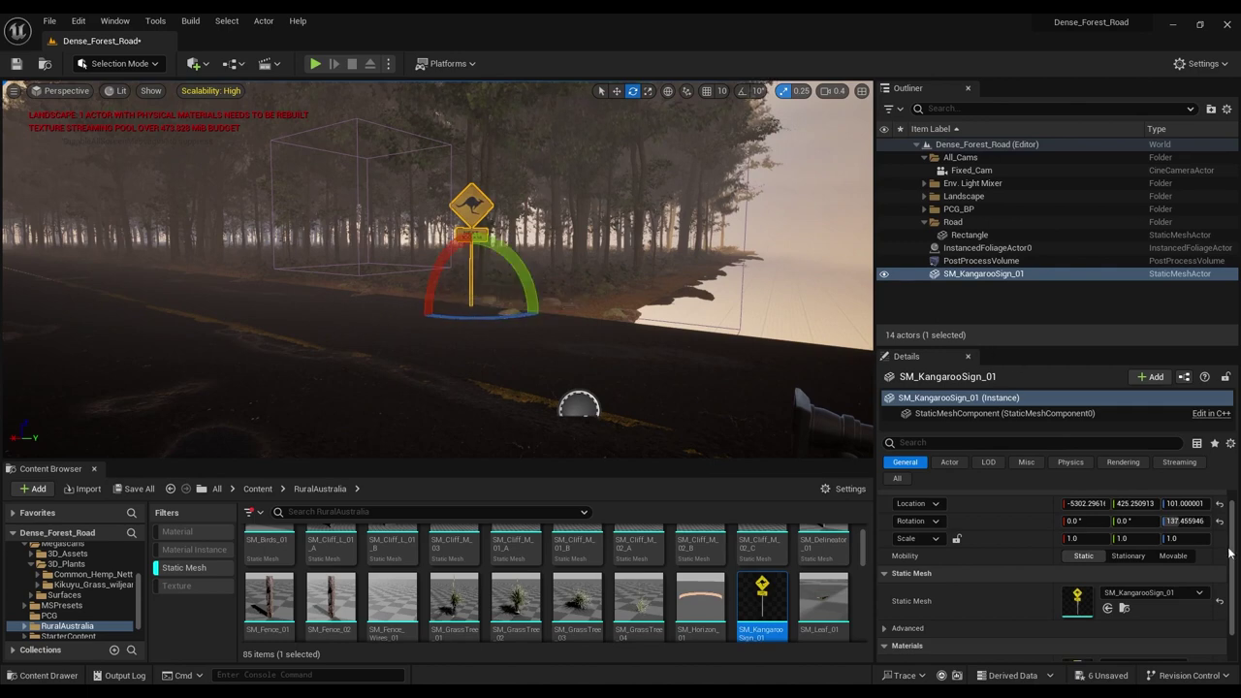
pyautogui.click(1188, 520)
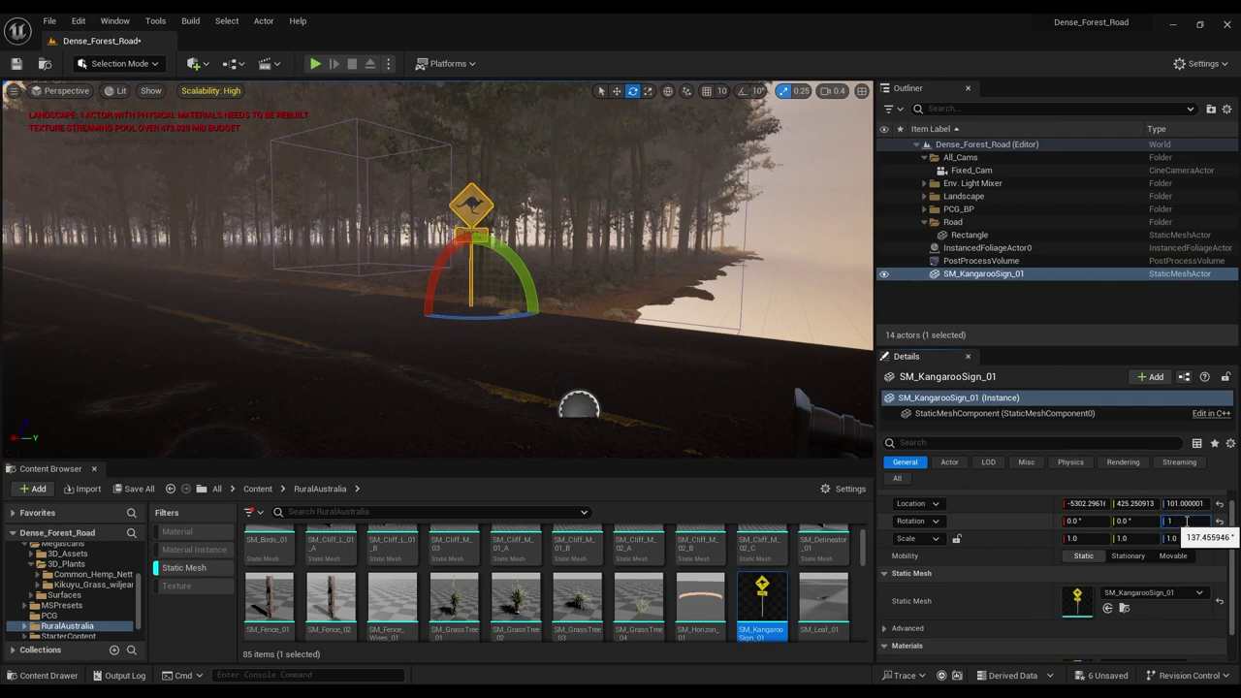
pyautogui.write('140')
pyautogui.press('Return')
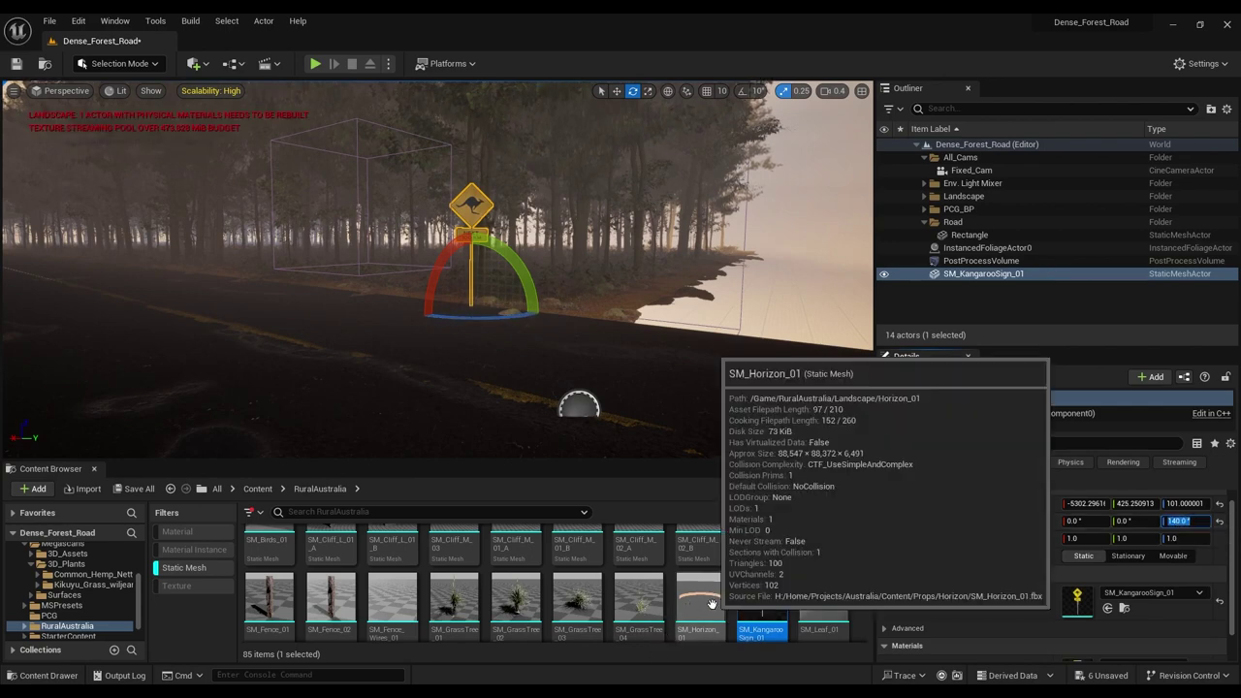
# Step: Place the SM_Log_M_01 static mesh farther down the road near its edge, at about X -3771, Y 469, Z 100
pyautogui.scroll(-1, 389, 609)
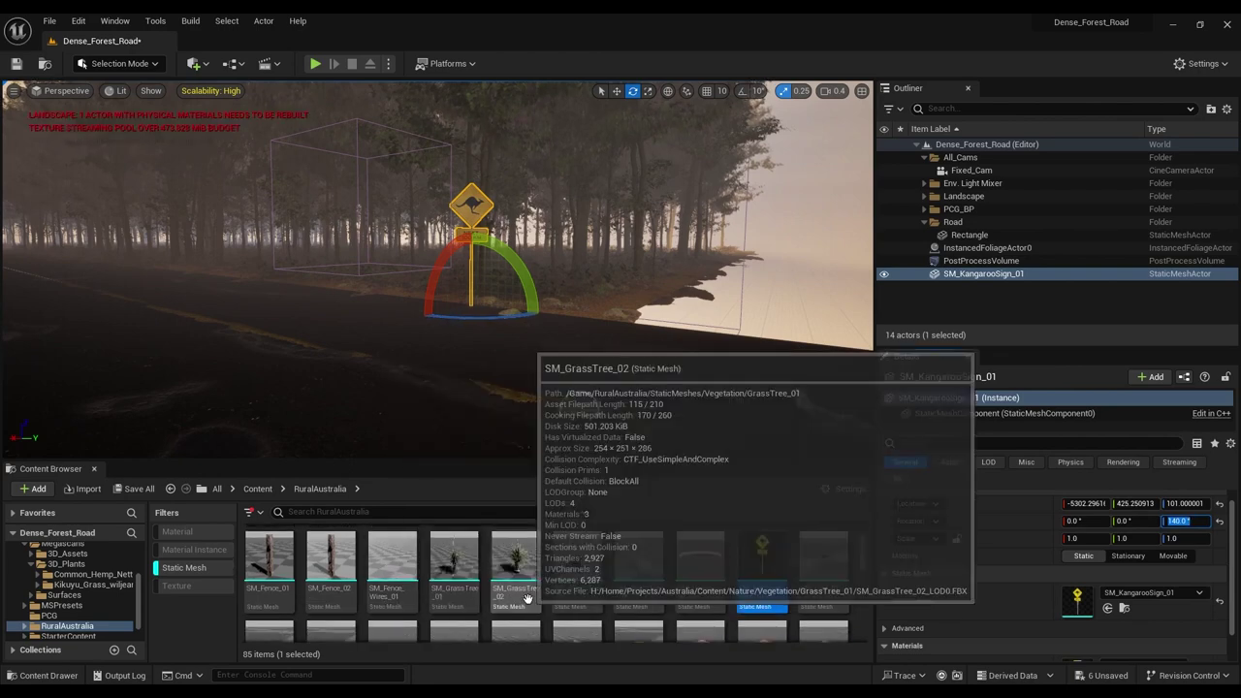
pyautogui.scroll(-1, 527, 598)
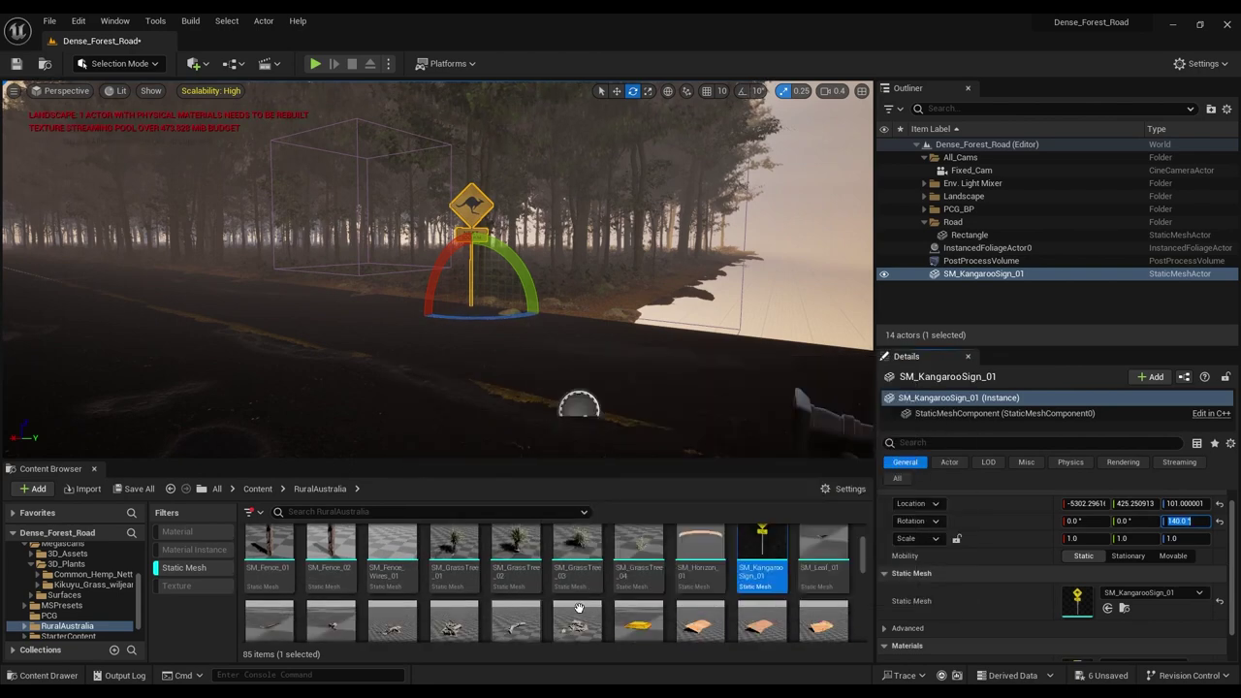
pyautogui.scroll(-1, 579, 607)
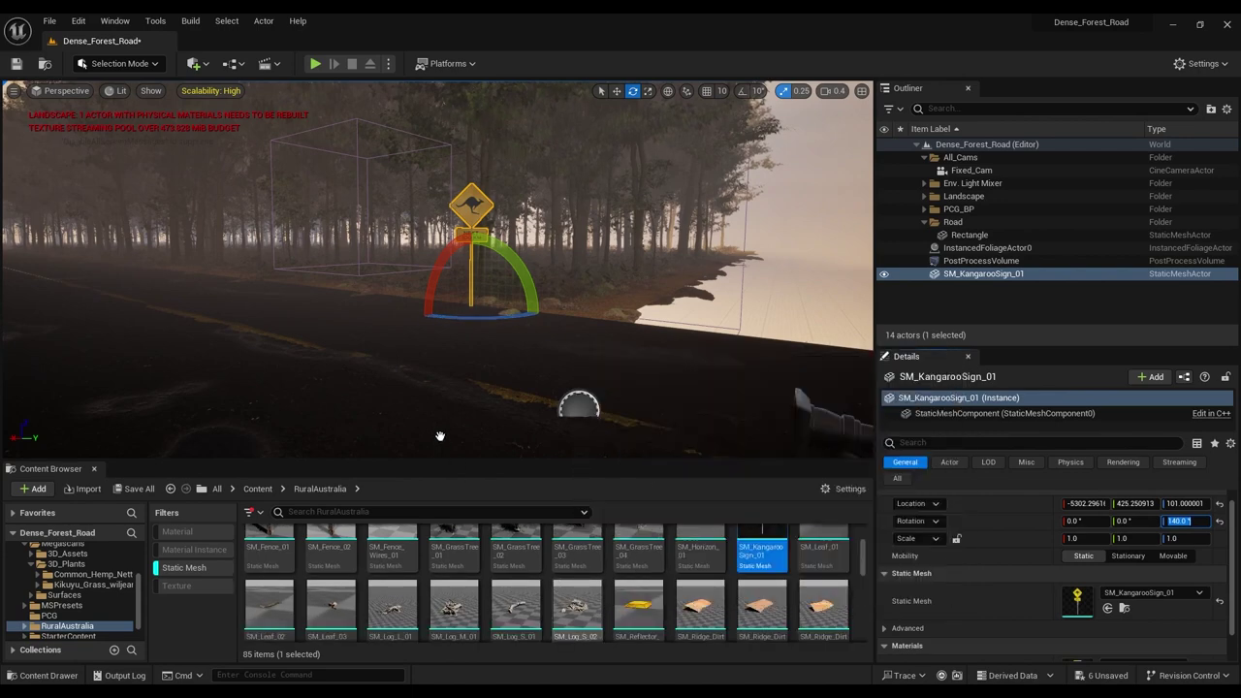
pyautogui.moveTo(562, 291); pyautogui.dragTo(302, 291, button='right')
pyautogui.press('w')
pyautogui.press('a')
pyautogui.press('d')
pyautogui.press('a')
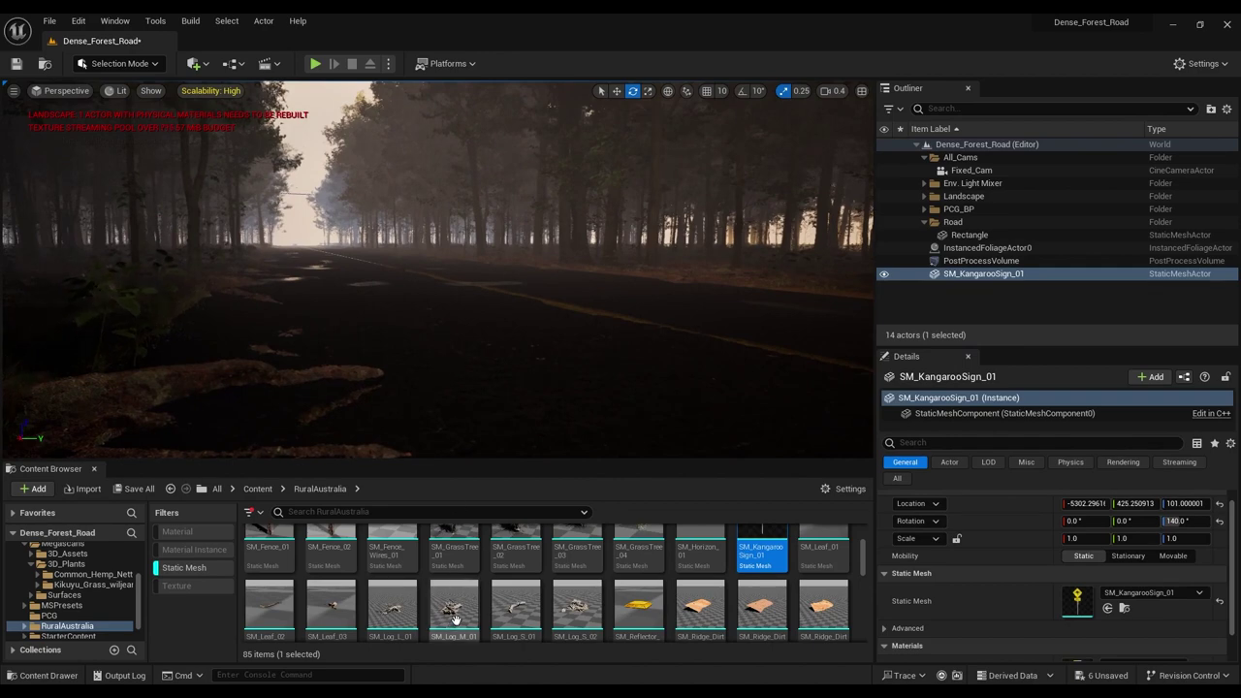
pyautogui.moveTo(455, 618); pyautogui.dragTo(267, 419)
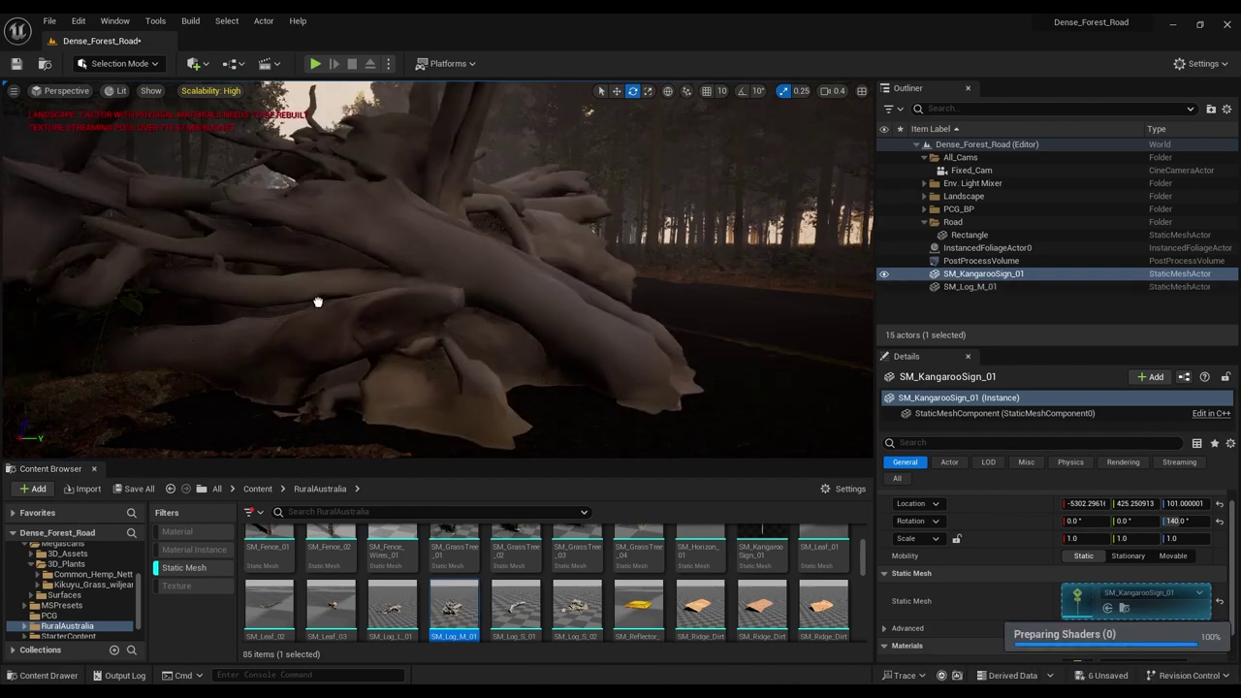
pyautogui.moveTo(318, 303); pyautogui.dragTo(382, 299)
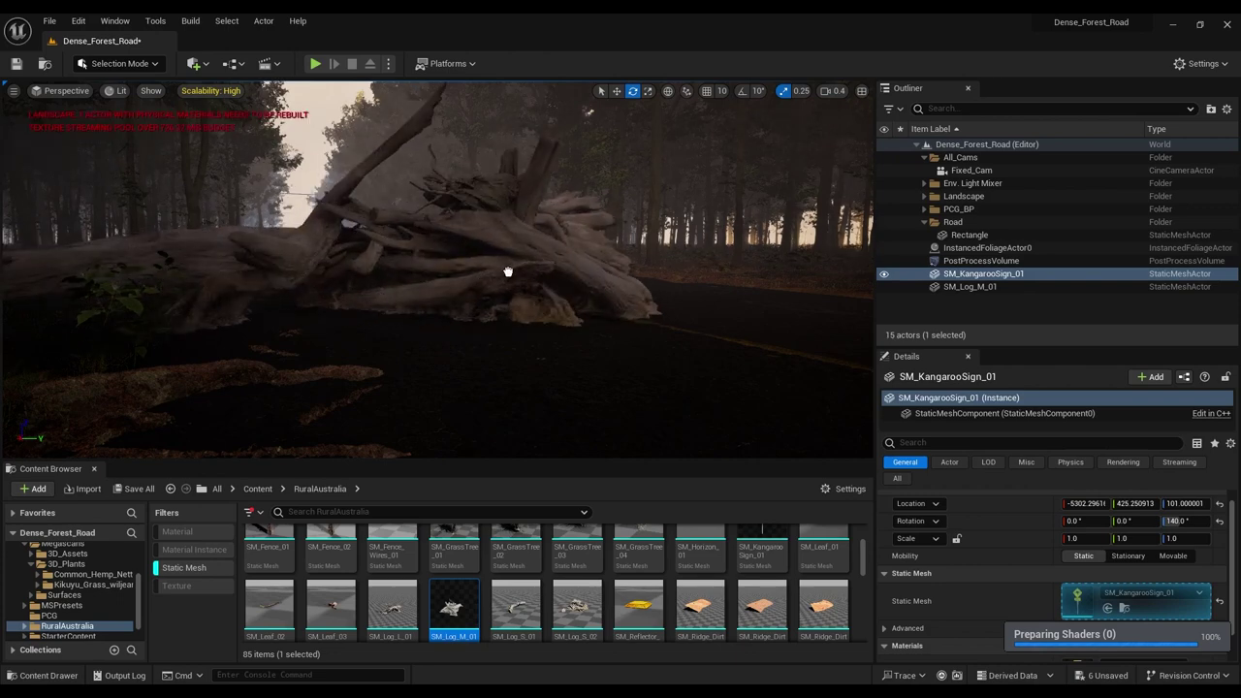
pyautogui.scroll(-5, 506, 271)
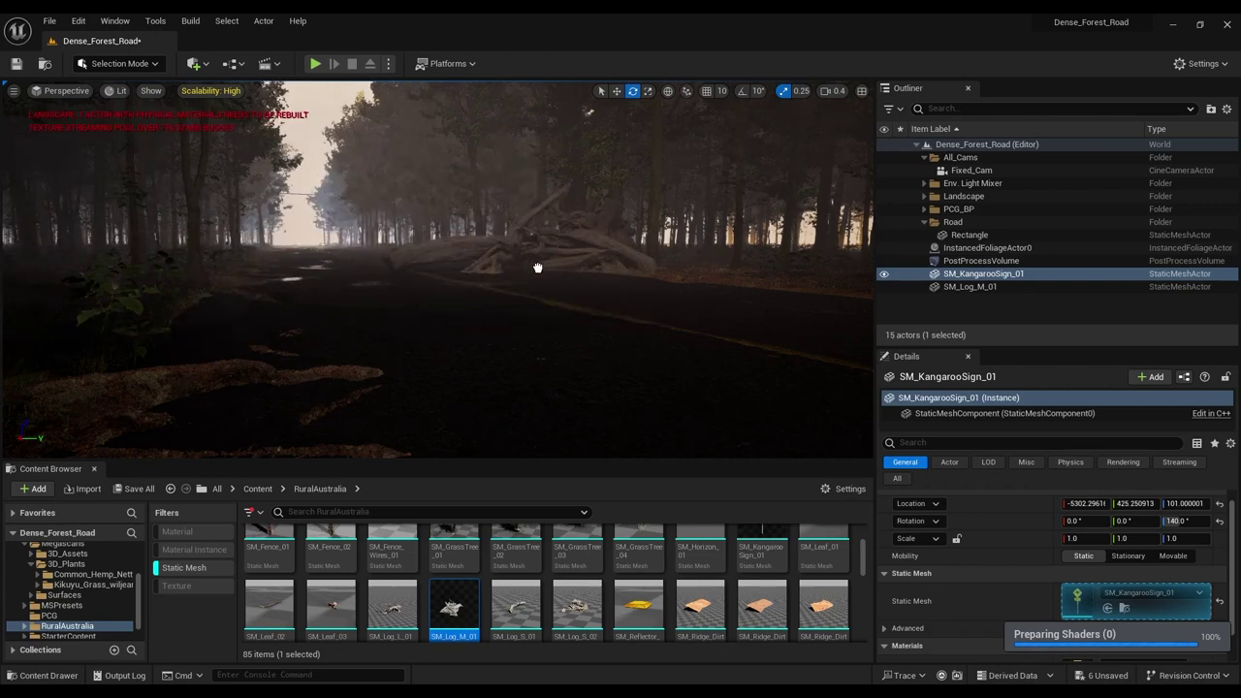
pyautogui.scroll(2, 550, 268)
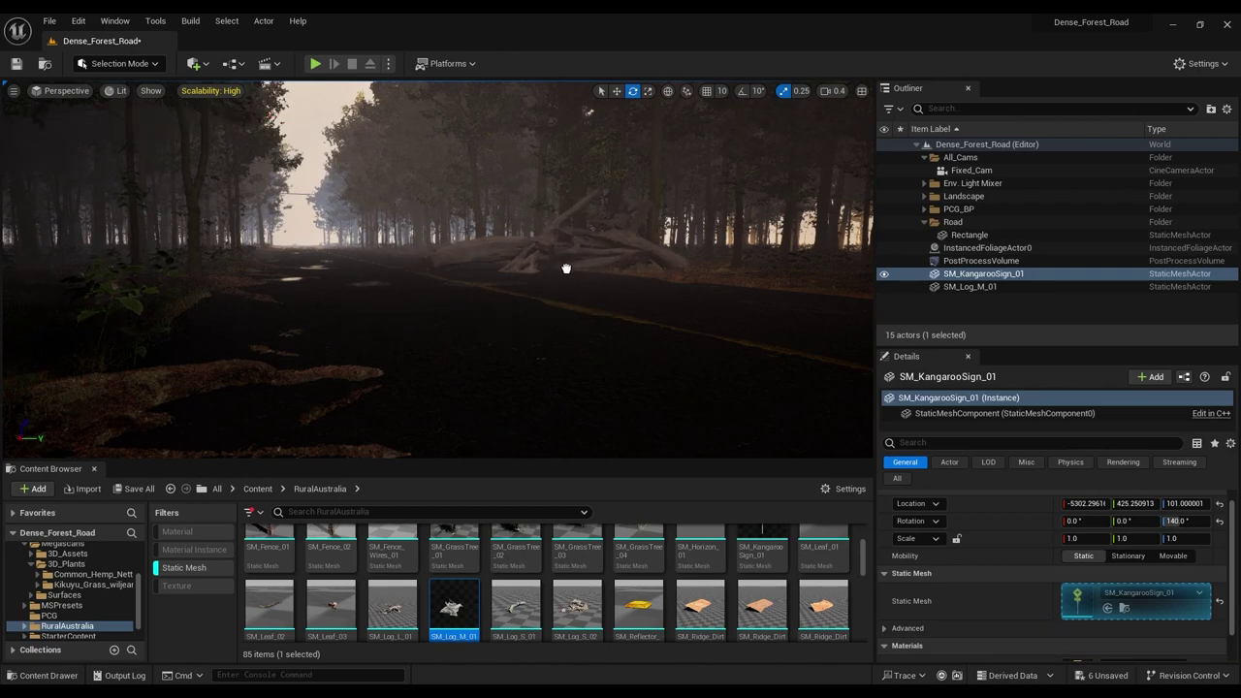
pyautogui.moveTo(591, 280); pyautogui.dragTo(652, 277)
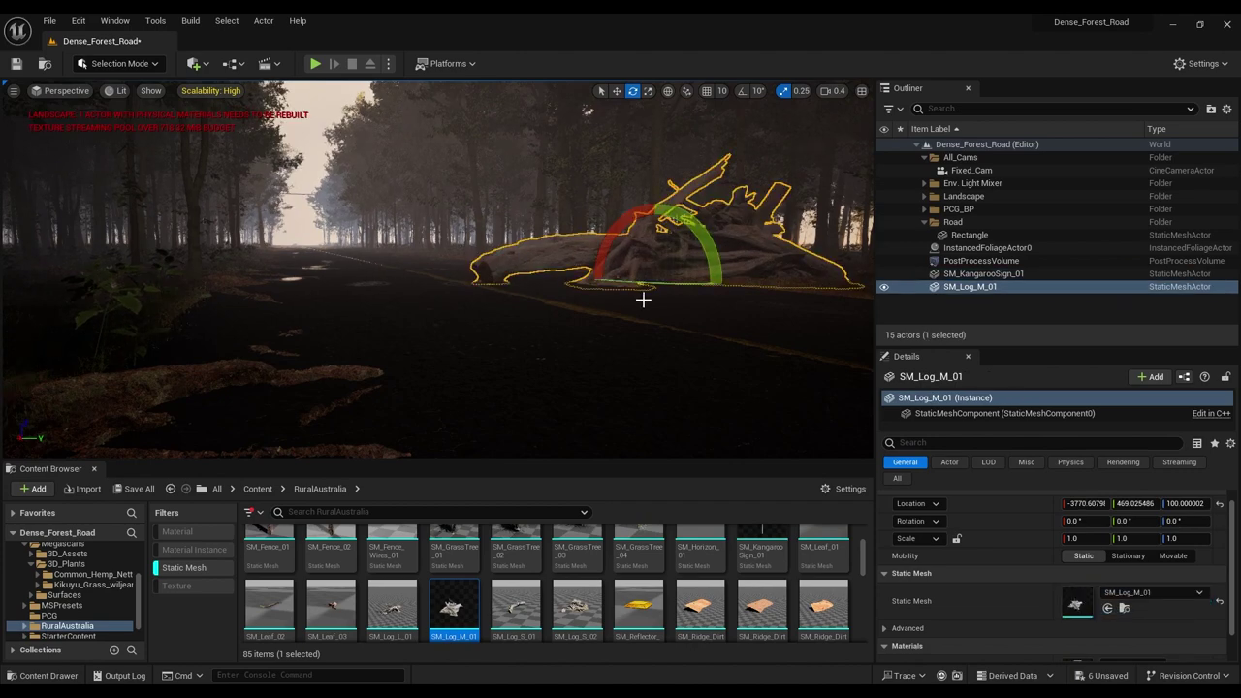
# Step: Move the fallen log sideways toward the road's edge, to about Y 535
pyautogui.press('w')
pyautogui.moveTo(644, 299); pyautogui.dragTo(700, 311, button='right')
pyautogui.press('d')
pyautogui.press('w')
pyautogui.press('a')
pyautogui.press('a')
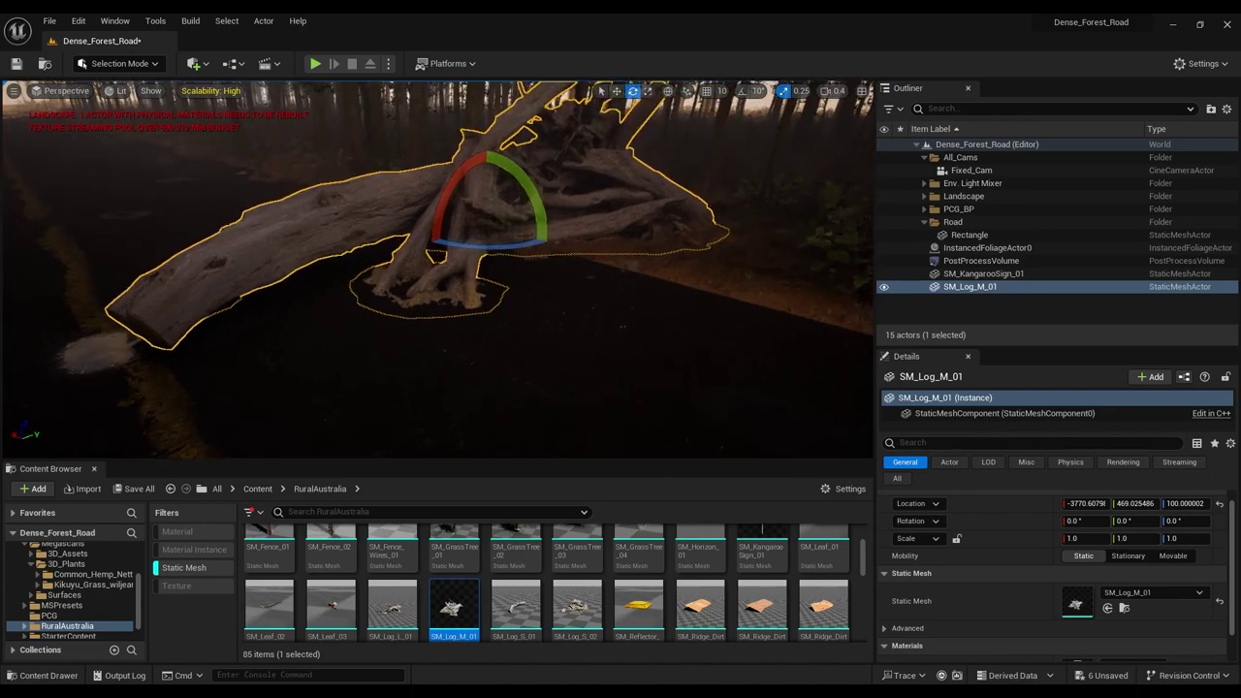
pyautogui.moveTo(644, 270); pyautogui.dragTo(636, 300, button='right')
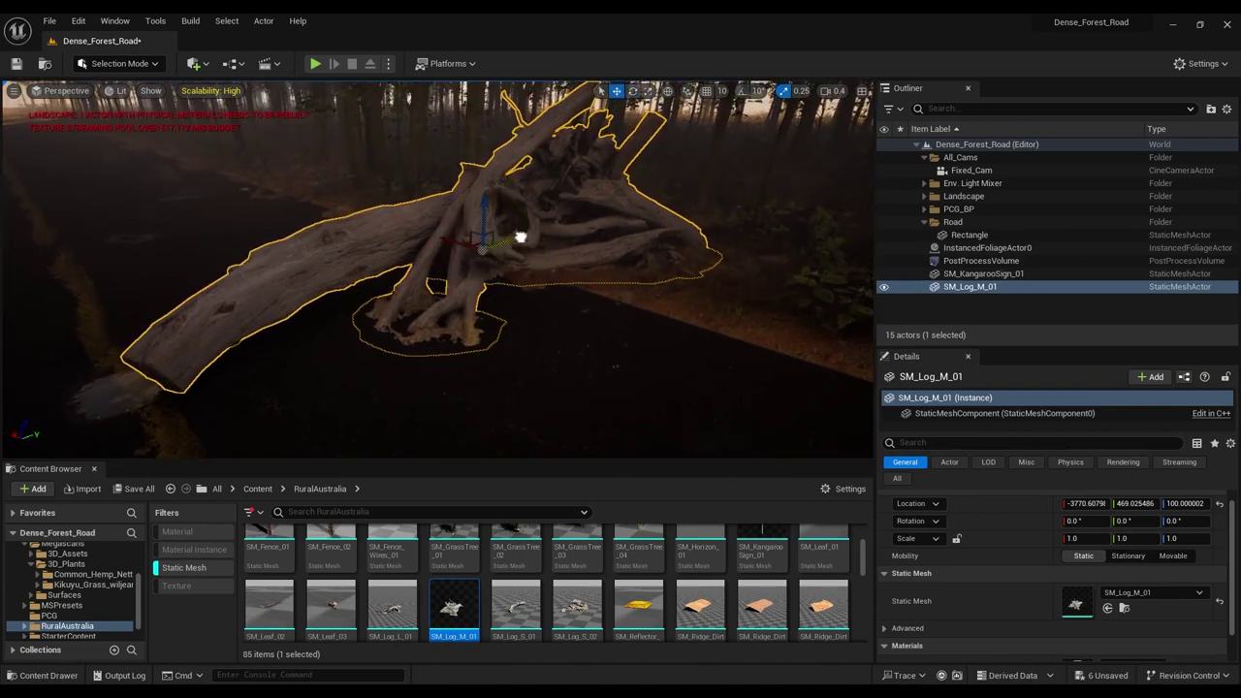
pyautogui.moveTo(521, 237); pyautogui.dragTo(540, 233)
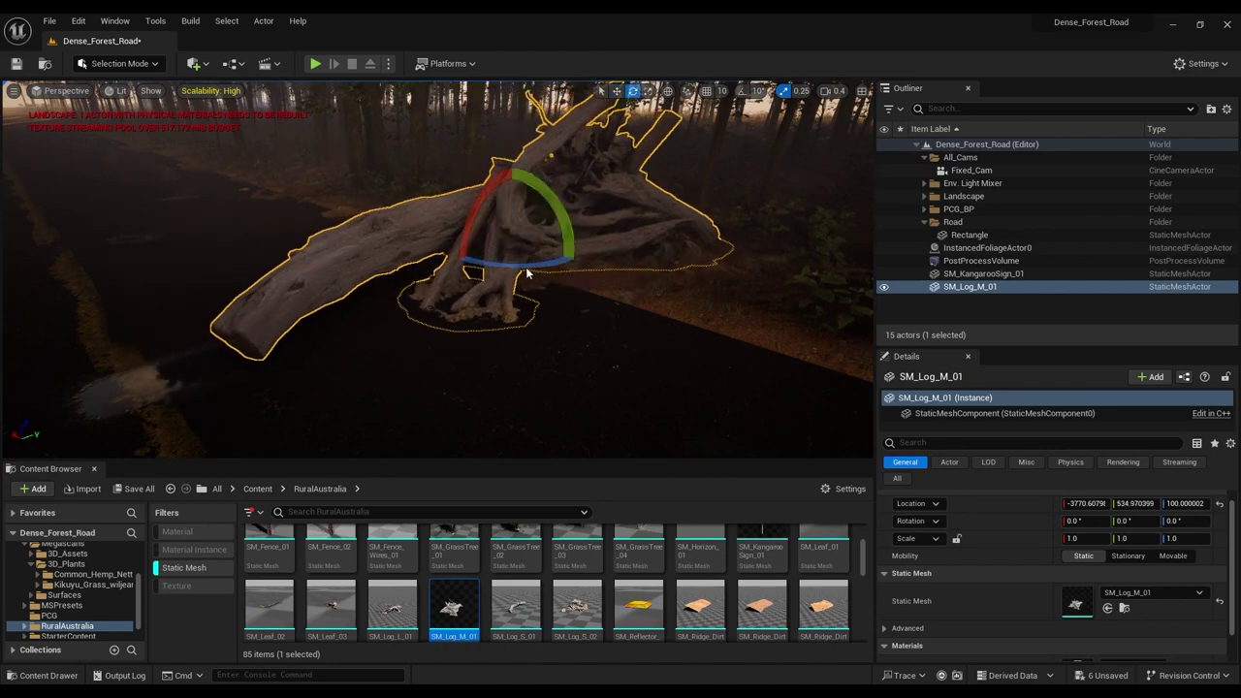
# Step: Rotate the log about 27° around Z and shift it toward the forest edge, to about X -3801, Y 652
pyautogui.moveTo(515, 264); pyautogui.dragTo(485, 262)
pyautogui.moveTo(570, 263); pyautogui.dragTo(581, 264)
pyautogui.moveTo(478, 261); pyautogui.dragTo(451, 260)
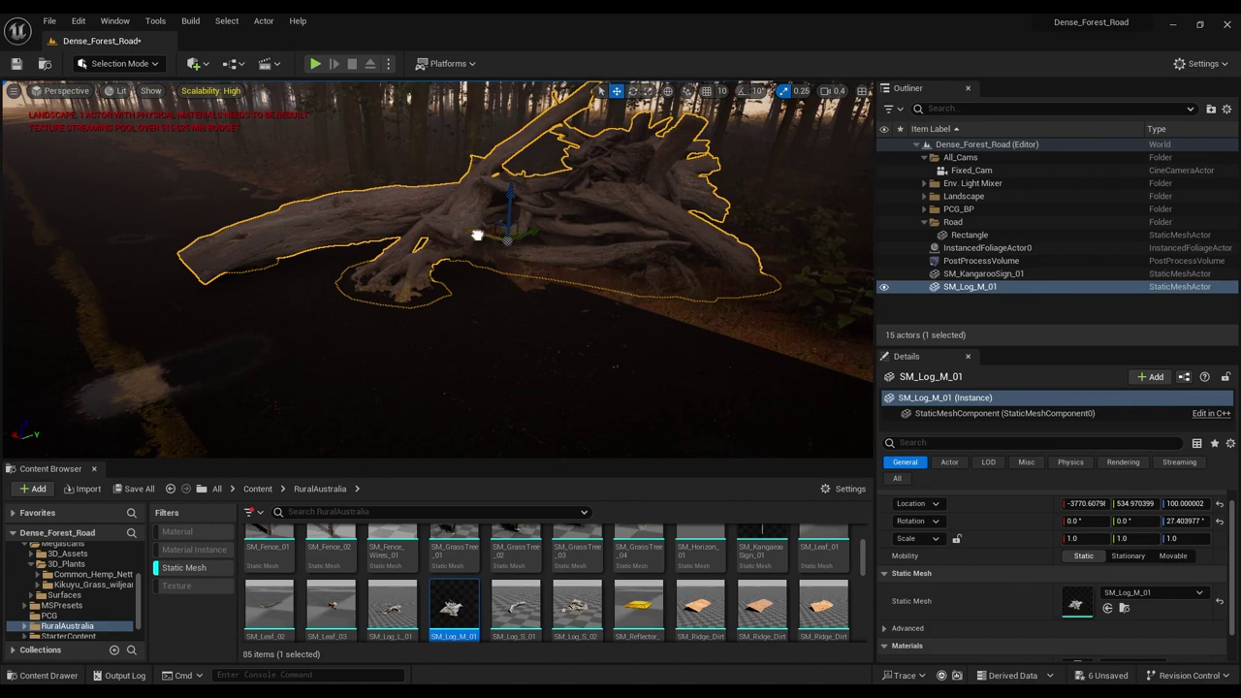
pyautogui.moveTo(477, 234); pyautogui.dragTo(593, 231)
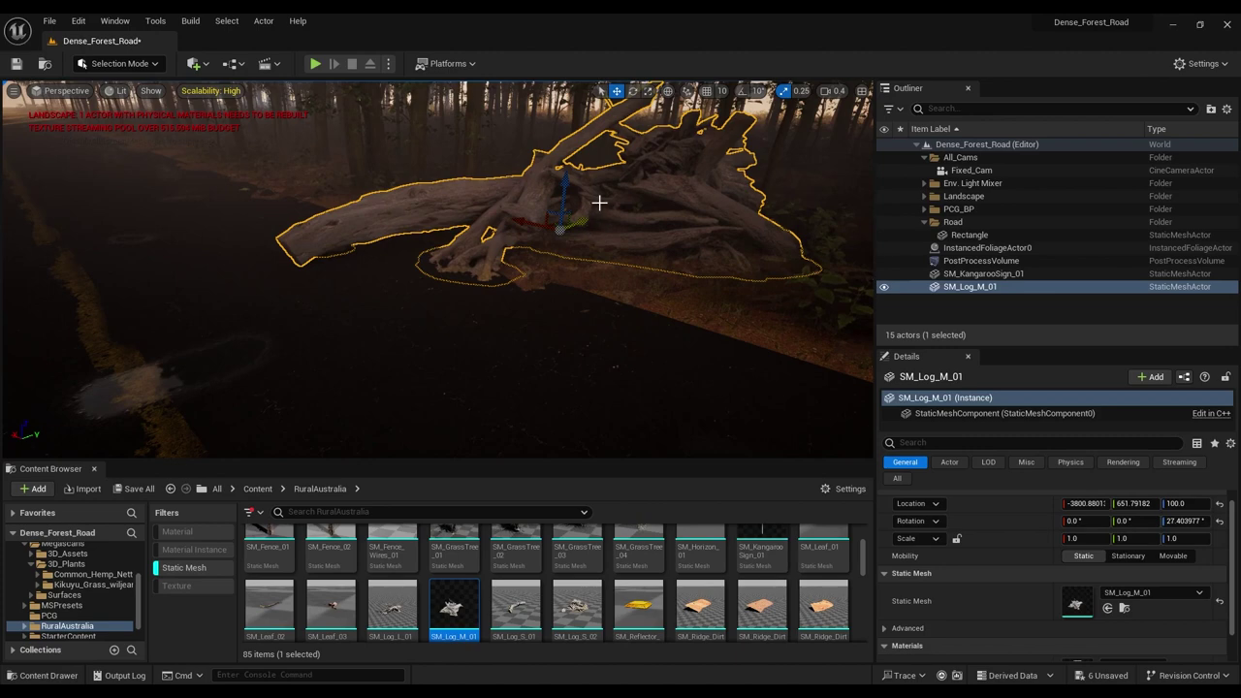
# Step: Examine where the log meets the road and check the road Rectangle's material assignment, then reselect the log
pyautogui.click(496, 357)
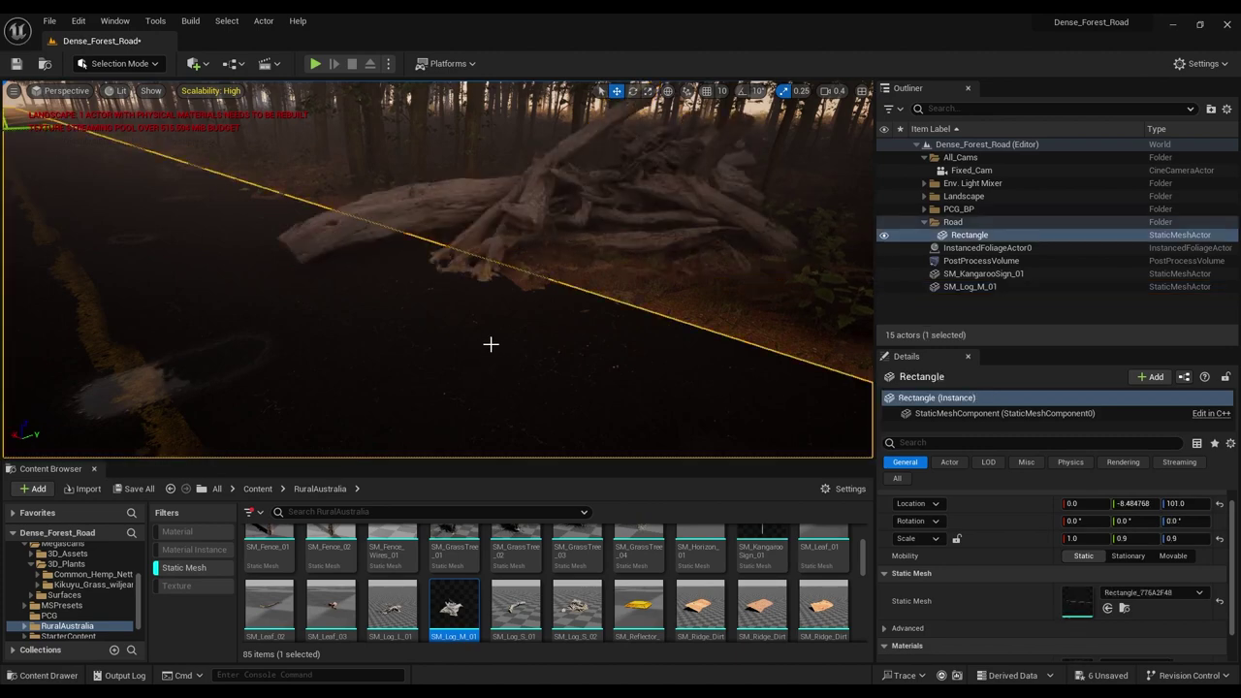
pyautogui.moveTo(490, 344)
pyautogui.mouseDown(button='right')
pyautogui.moveTo(458, 353)
pyautogui.moveTo(512, 337)
pyautogui.mouseUp(button='right')
pyautogui.press('a')
pyautogui.press('w')
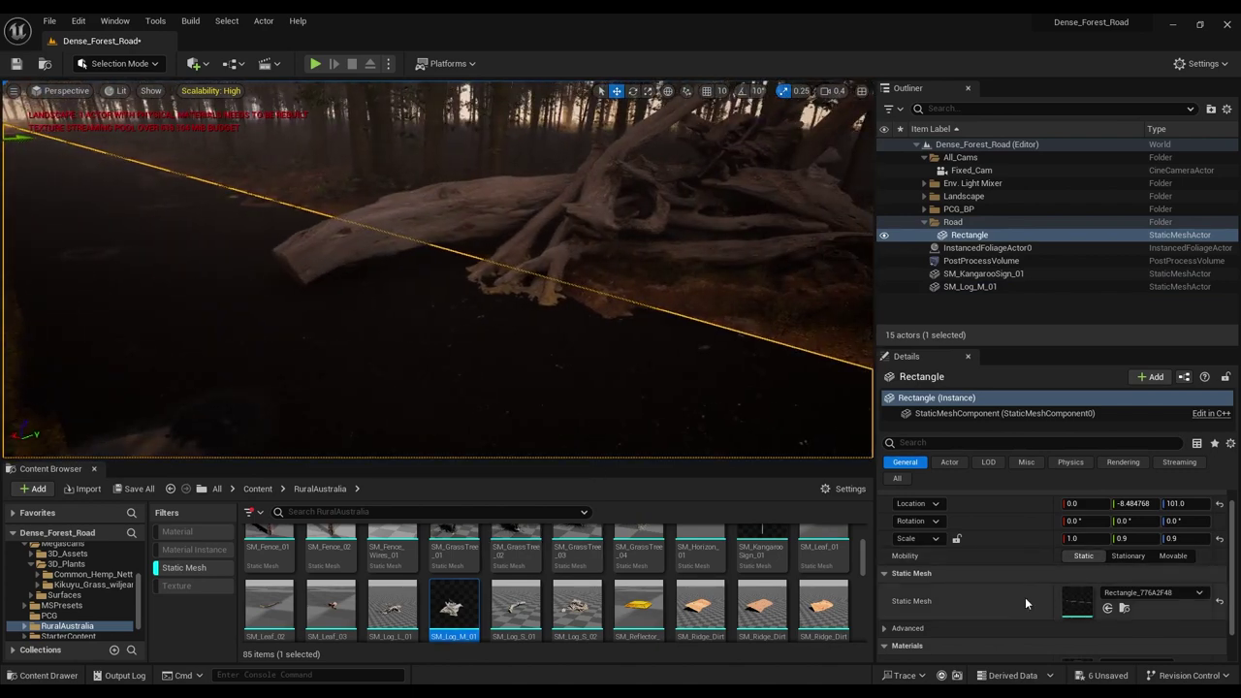
pyautogui.scroll(-2, 1025, 597)
pyautogui.scroll(-1, 1026, 603)
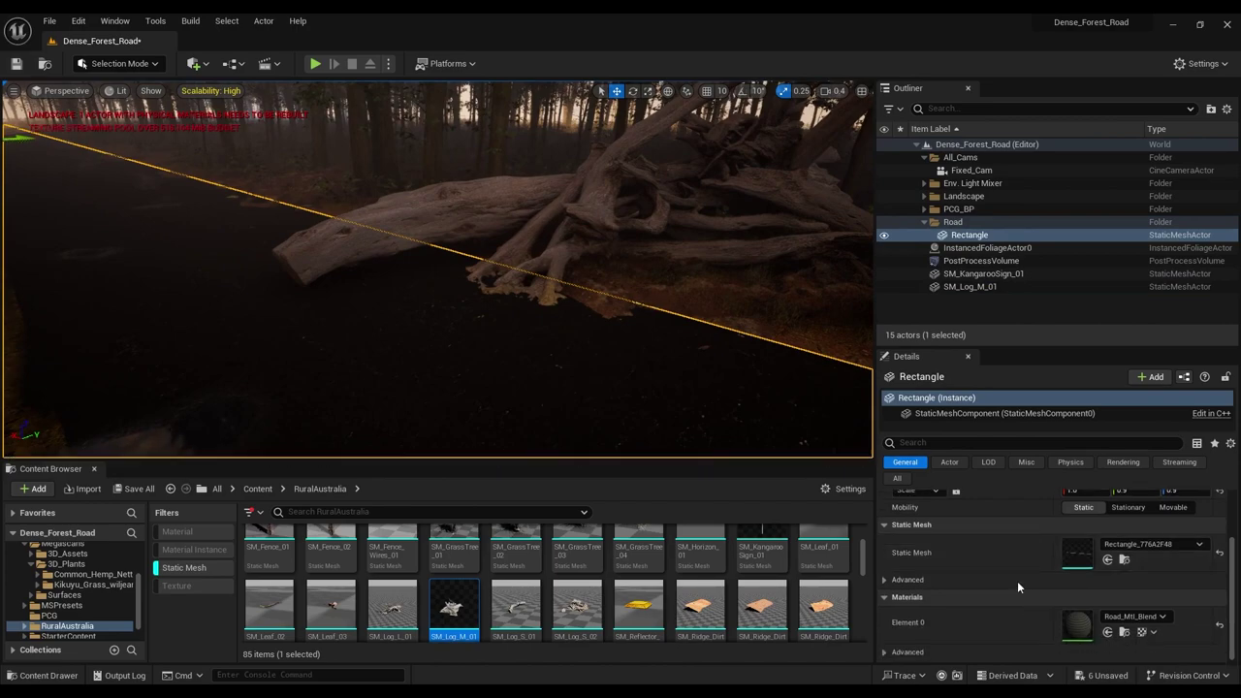
pyautogui.click(625, 215)
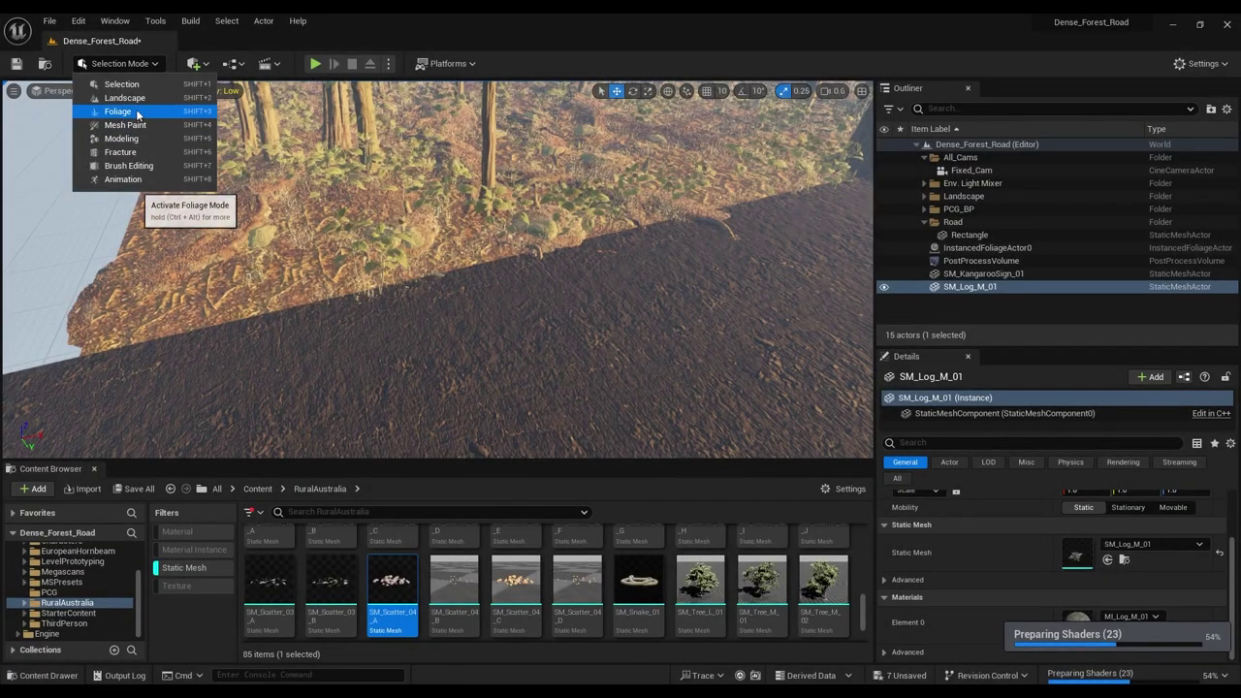
# Step: Switch to Foliage mode and select all the foliage types in the palette
pyautogui.click(178, 124)
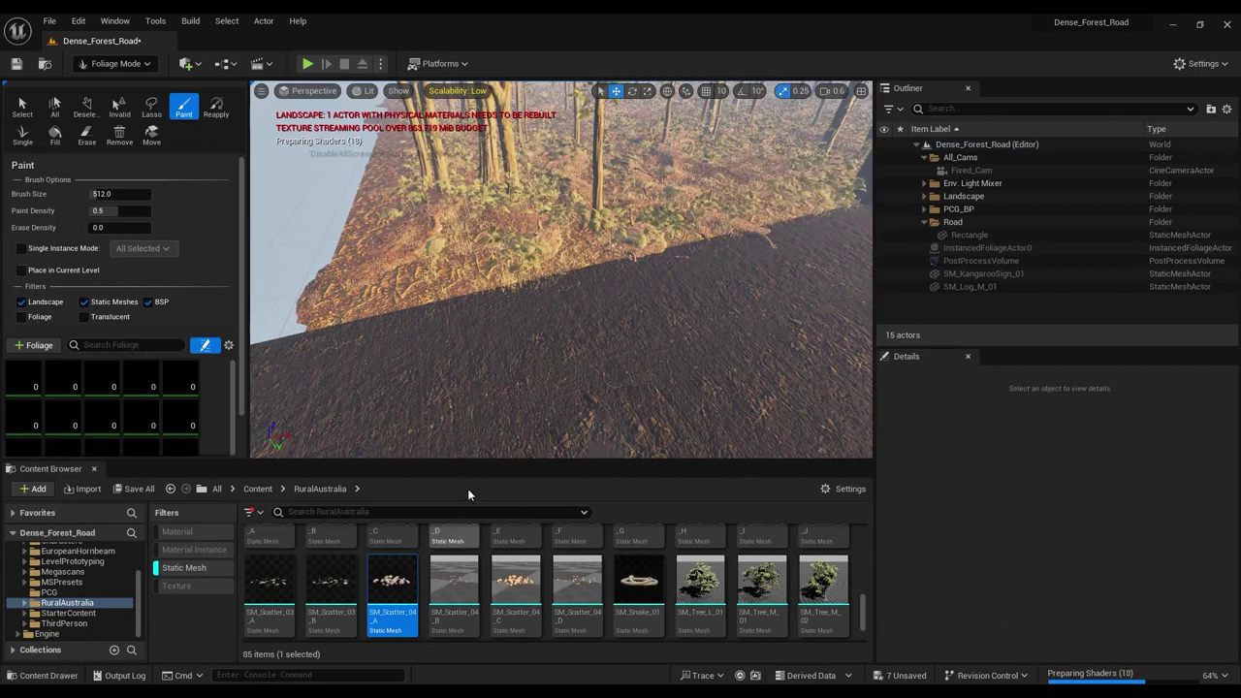
pyautogui.scroll(-3, 134, 401)
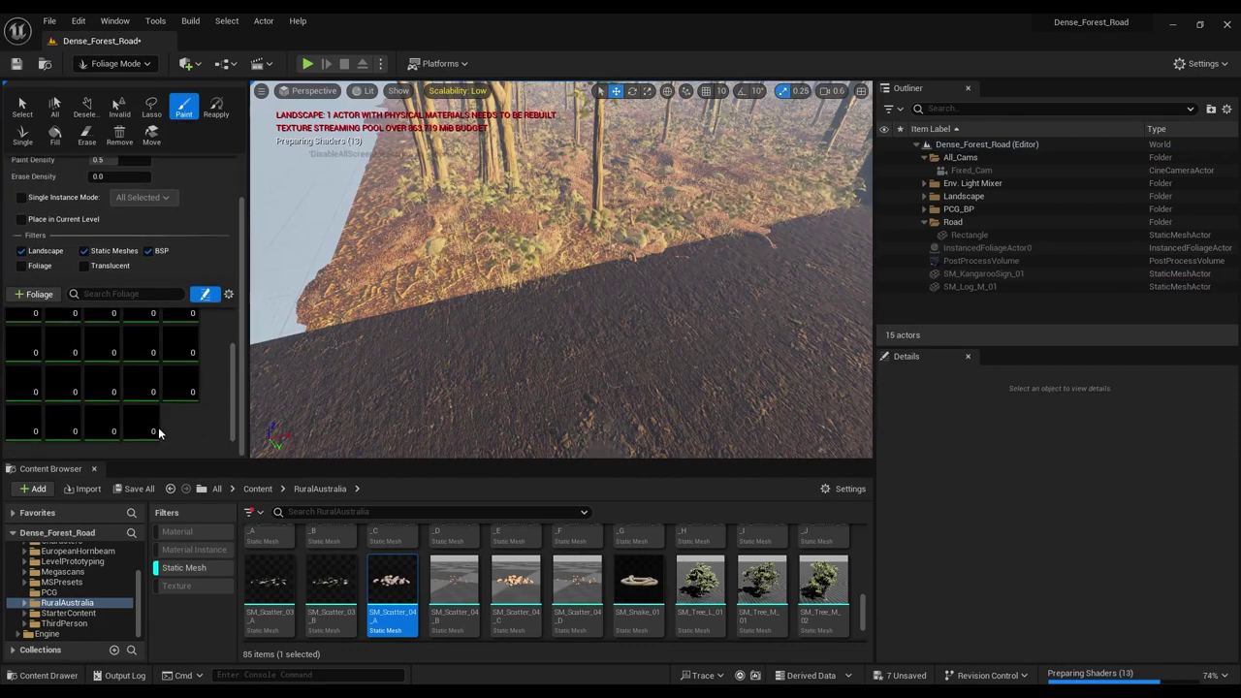
pyautogui.scroll(3, 138, 432)
pyautogui.keyDown('shift'); pyautogui.click(29, 336); pyautogui.keyUp('shift')
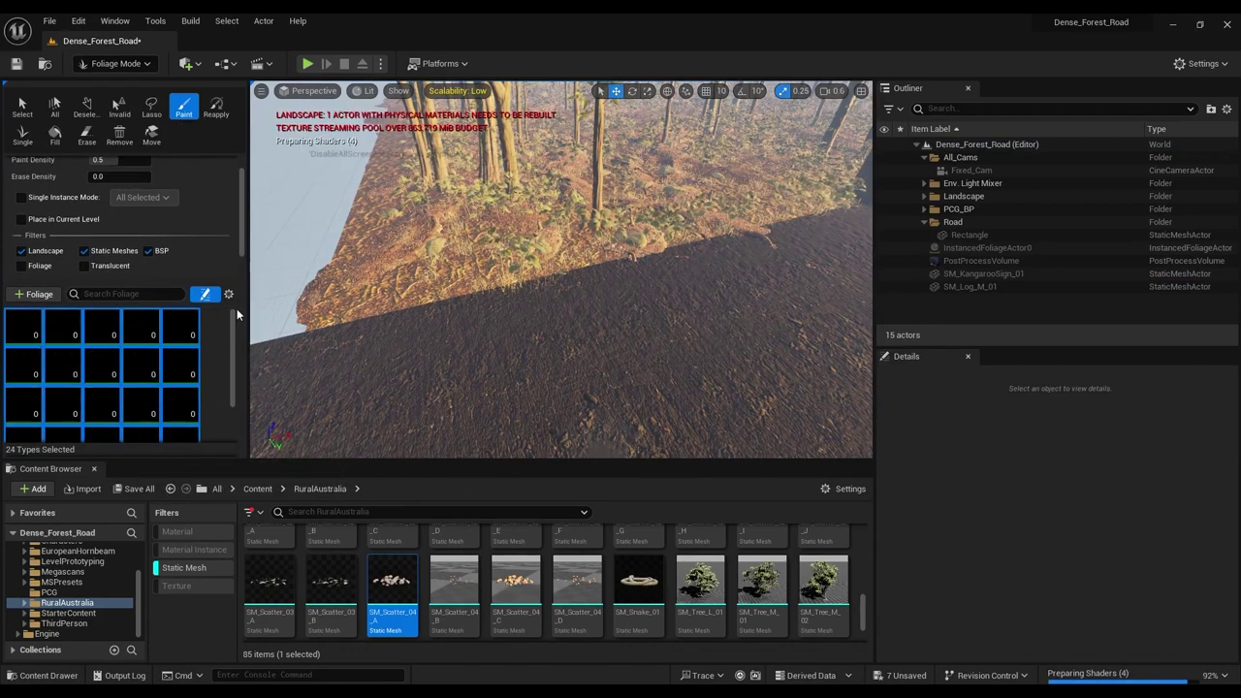
# Step: Clear the foliage palette and add the static meshes SM_Scatter_03_A, SM_Scatter_03_B and SM_Scatter_04_A as foliage types
pyautogui.press('Delete')
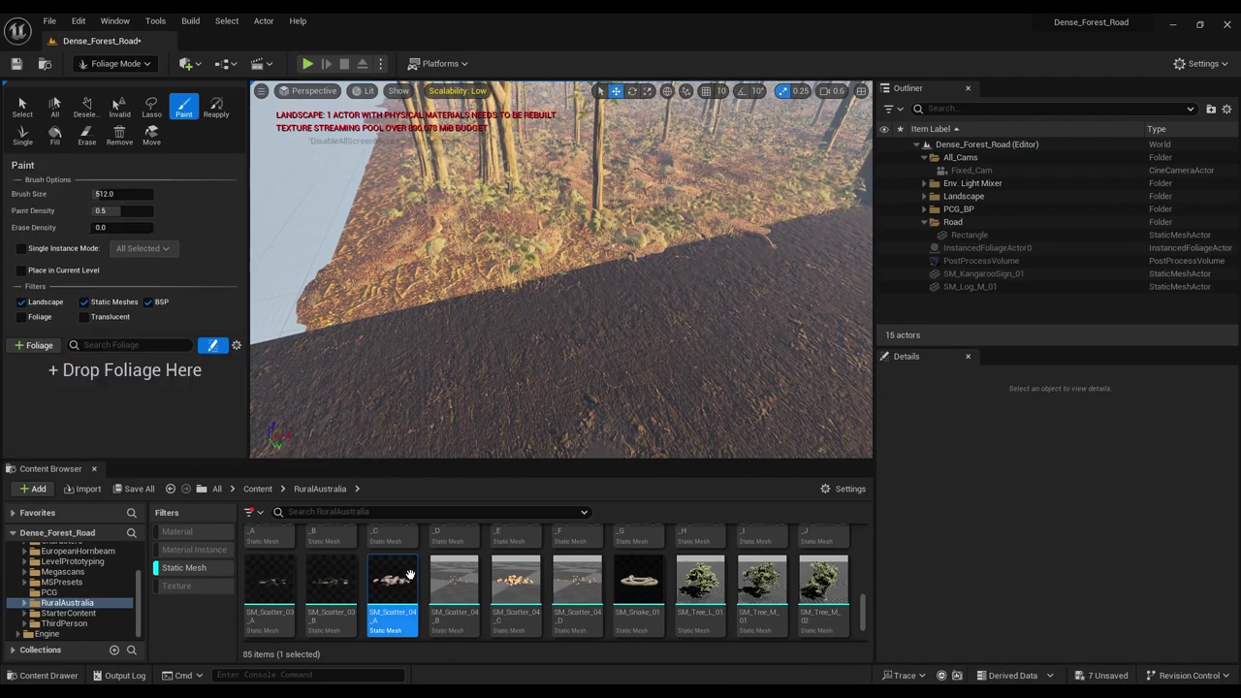
pyautogui.click(333, 590)
pyautogui.keyDown('ctrl'); pyautogui.click(280, 590); pyautogui.keyUp('ctrl')
pyautogui.scroll(1, 702, 596)
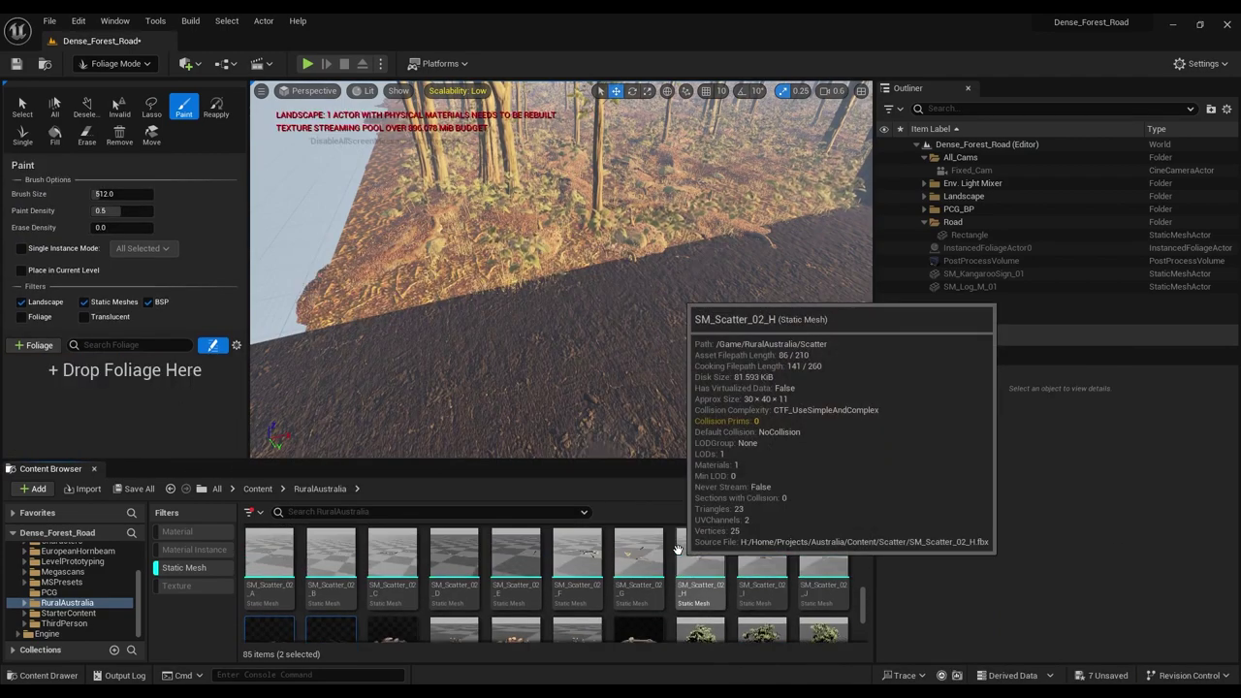
pyautogui.scroll(-1, 582, 582)
pyautogui.keyDown('ctrl'); pyautogui.click(407, 581); pyautogui.keyUp('ctrl')
pyautogui.moveTo(411, 587); pyautogui.dragTo(145, 427)
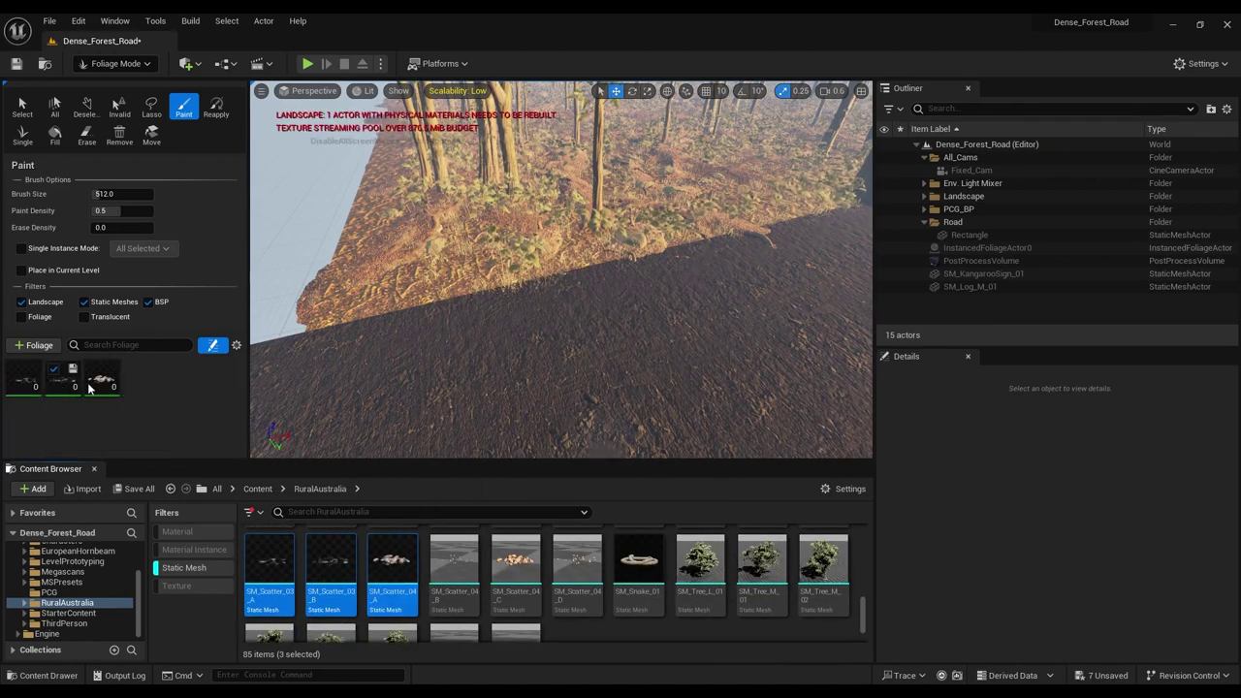
# Step: Select all three scatter foliage types and set their minimum Scale X to 0.7
pyautogui.click(89, 387)
pyautogui.keyDown('shift'); pyautogui.click(26, 331); pyautogui.keyUp('shift')
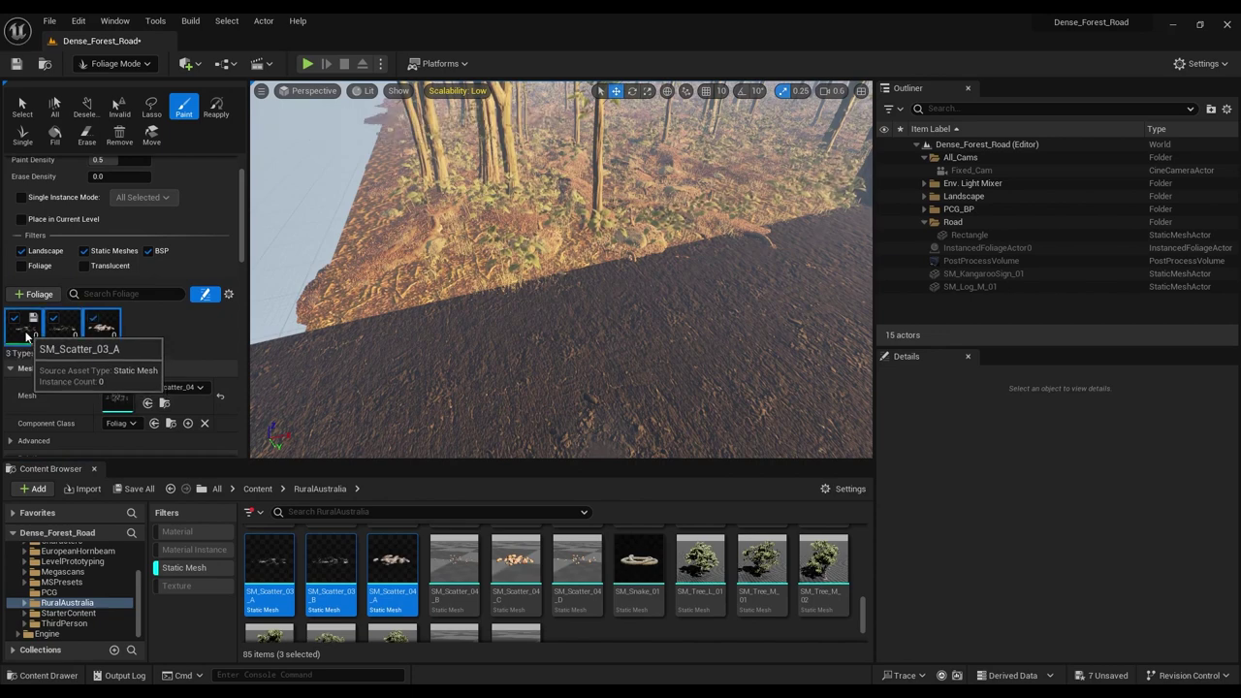
pyautogui.scroll(-5, 172, 399)
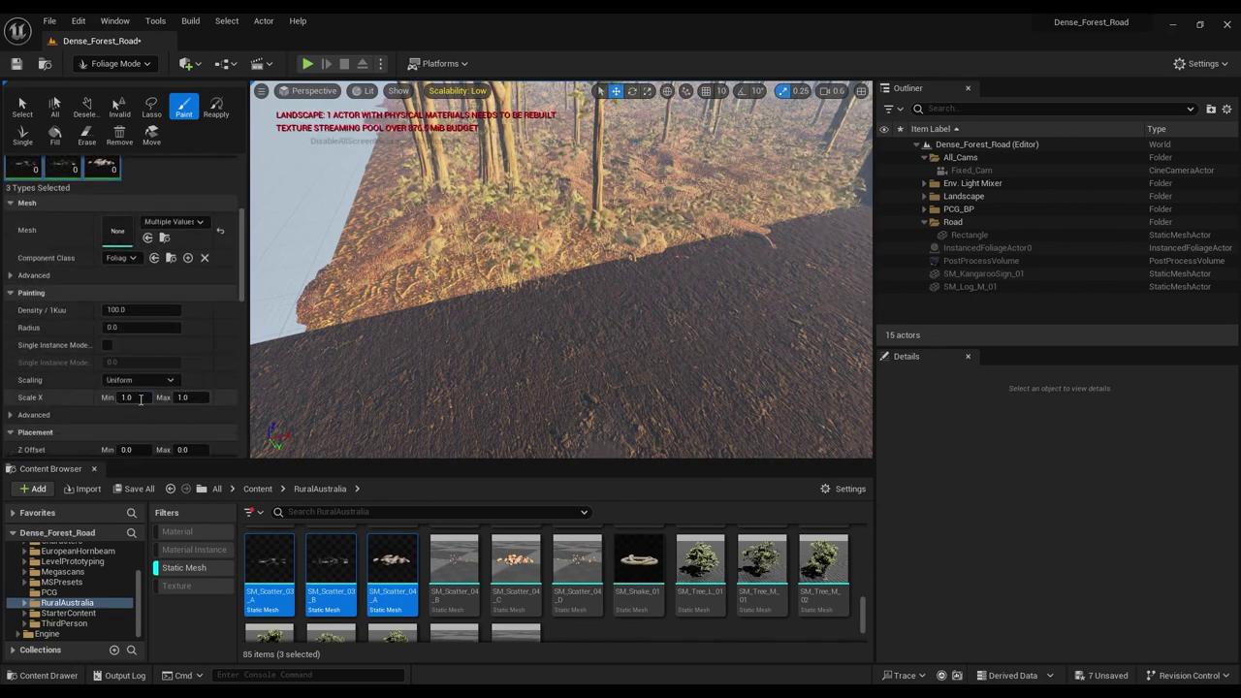
pyautogui.click(140, 399)
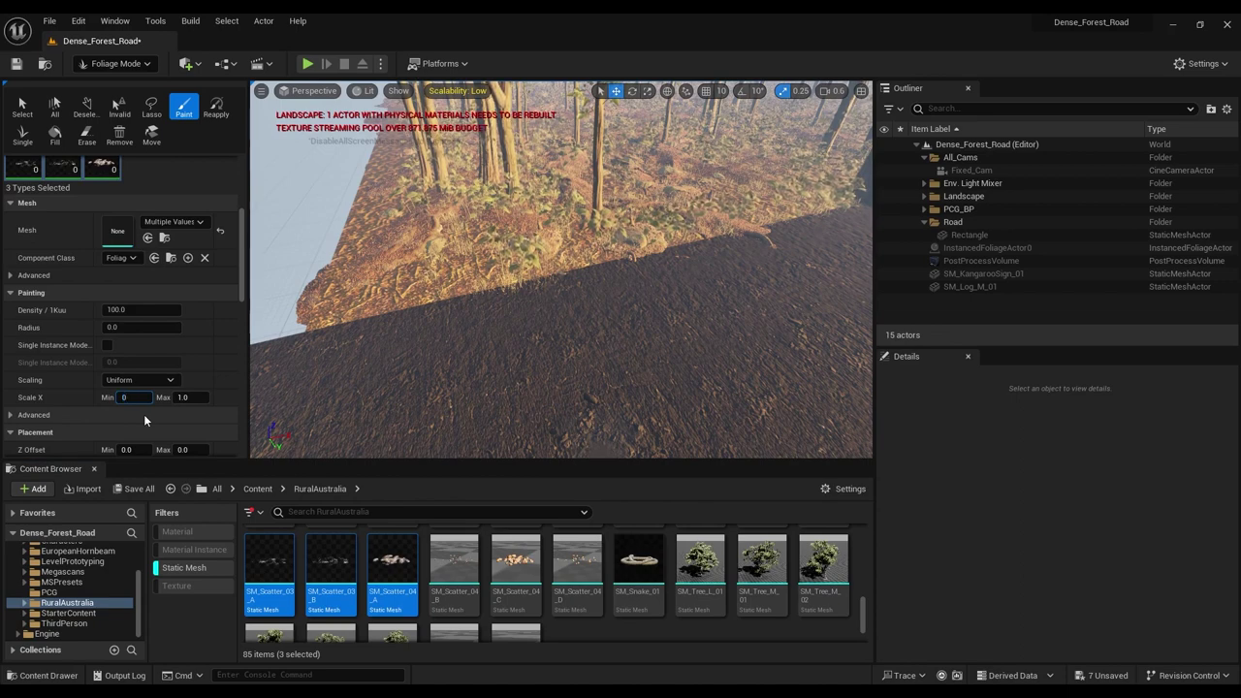
pyautogui.write('07')
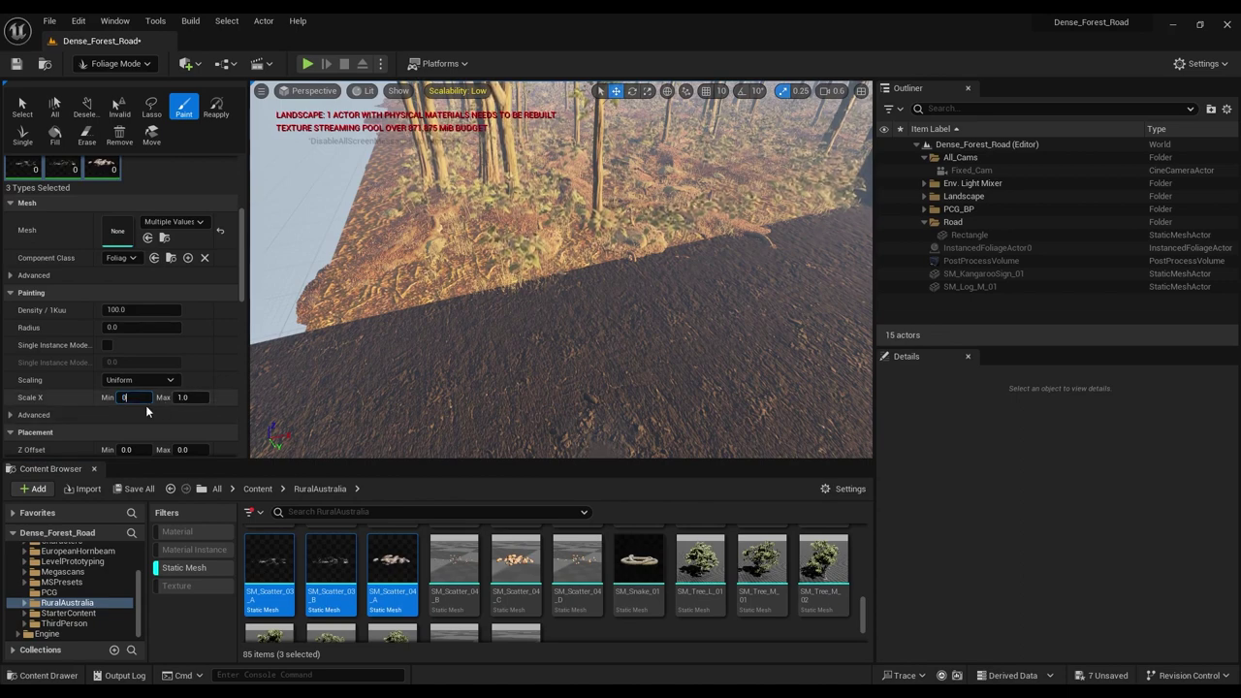
pyautogui.write('.7')
pyautogui.press('Return')
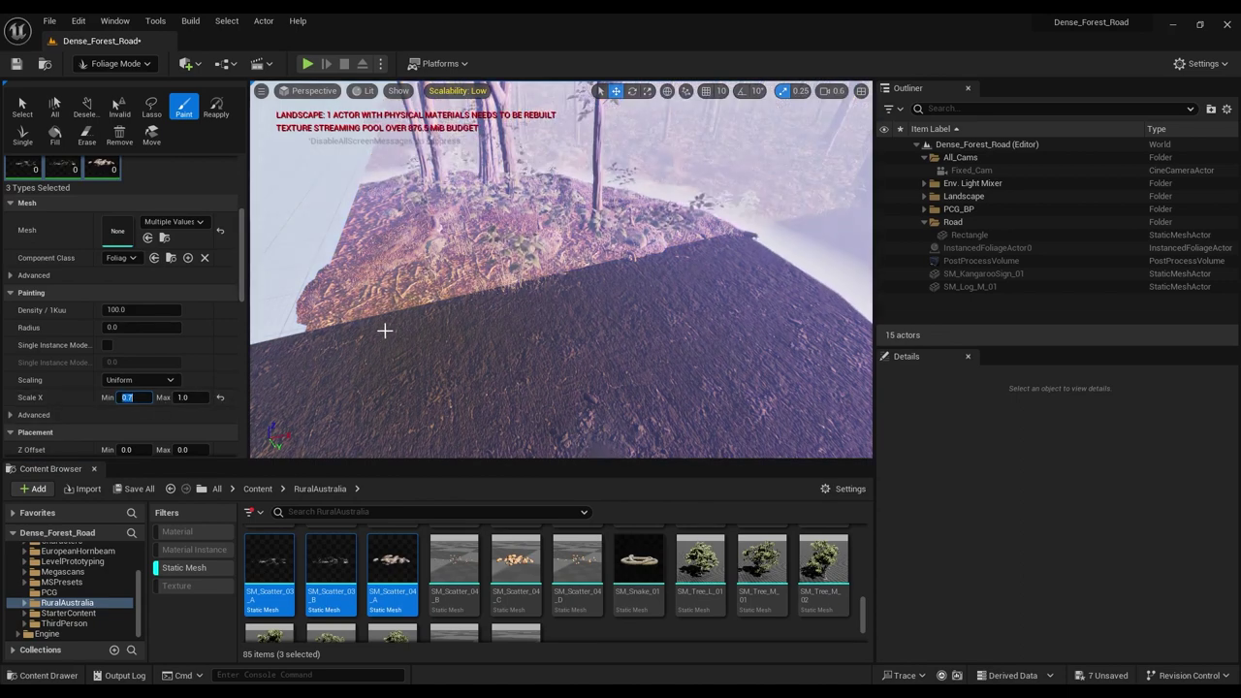
# Step: Set the foliage brush size to 100 and paint leaf scatter where the road edge meets the forest, starting at the road's end
pyautogui.scroll(5, 38, 302)
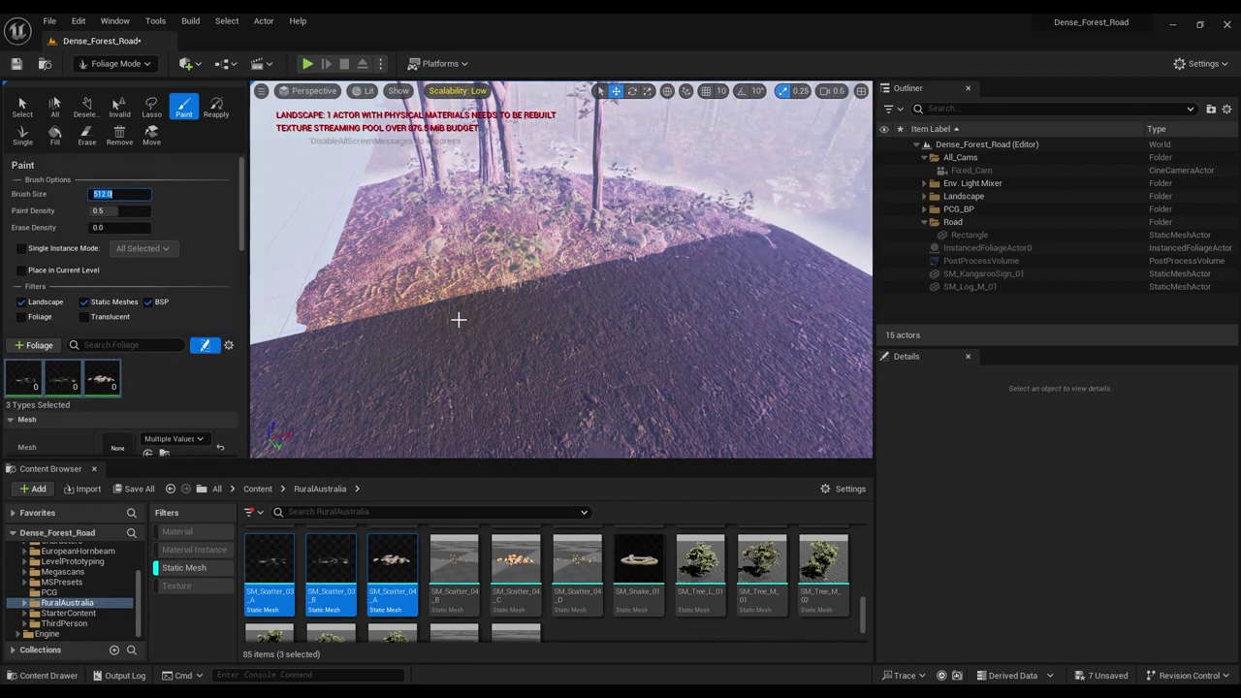
pyautogui.press('Return')
pyautogui.moveTo(419, 270)
pyautogui.mouseDown(button='right')
pyautogui.moveTo(387, 291)
pyautogui.moveTo(399, 272)
pyautogui.mouseUp(button='right')
pyautogui.moveTo(533, 286); pyautogui.dragTo(601, 271)
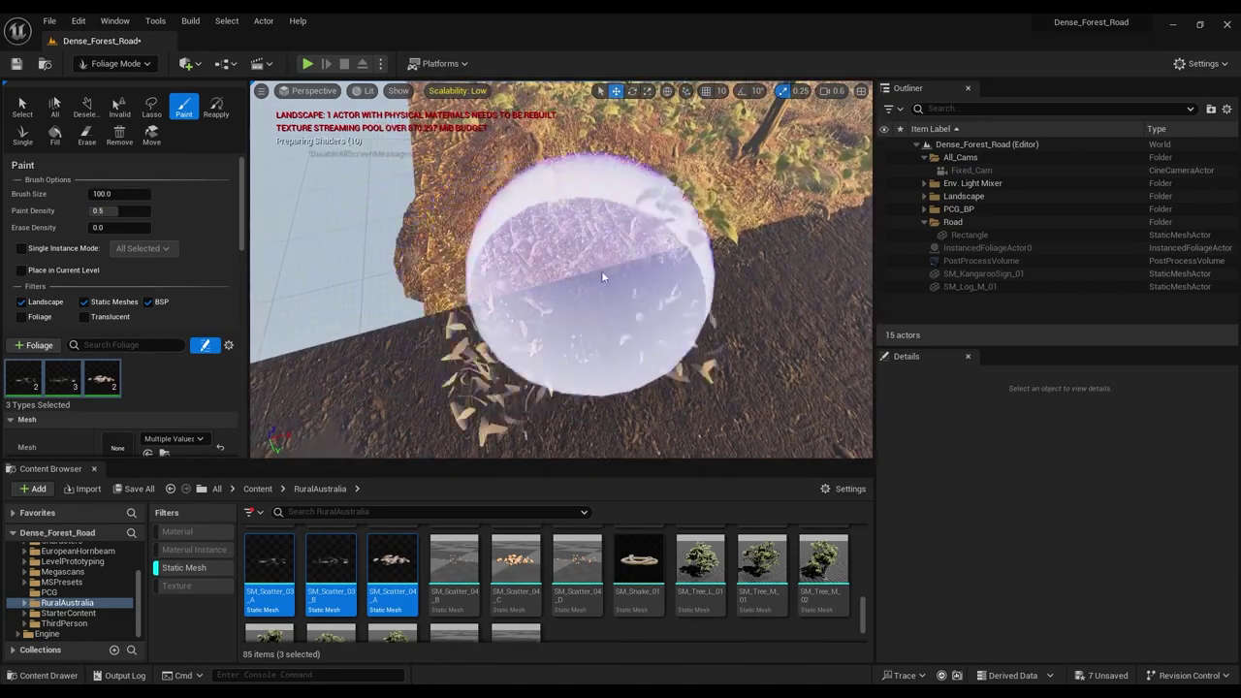
pyautogui.moveTo(673, 262)
pyautogui.mouseDown(button='right')
pyautogui.moveTo(742, 281)
pyautogui.moveTo(770, 262)
pyautogui.moveTo(659, 258)
pyautogui.mouseUp(button='right')
pyautogui.moveTo(446, 269); pyautogui.dragTo(611, 243)
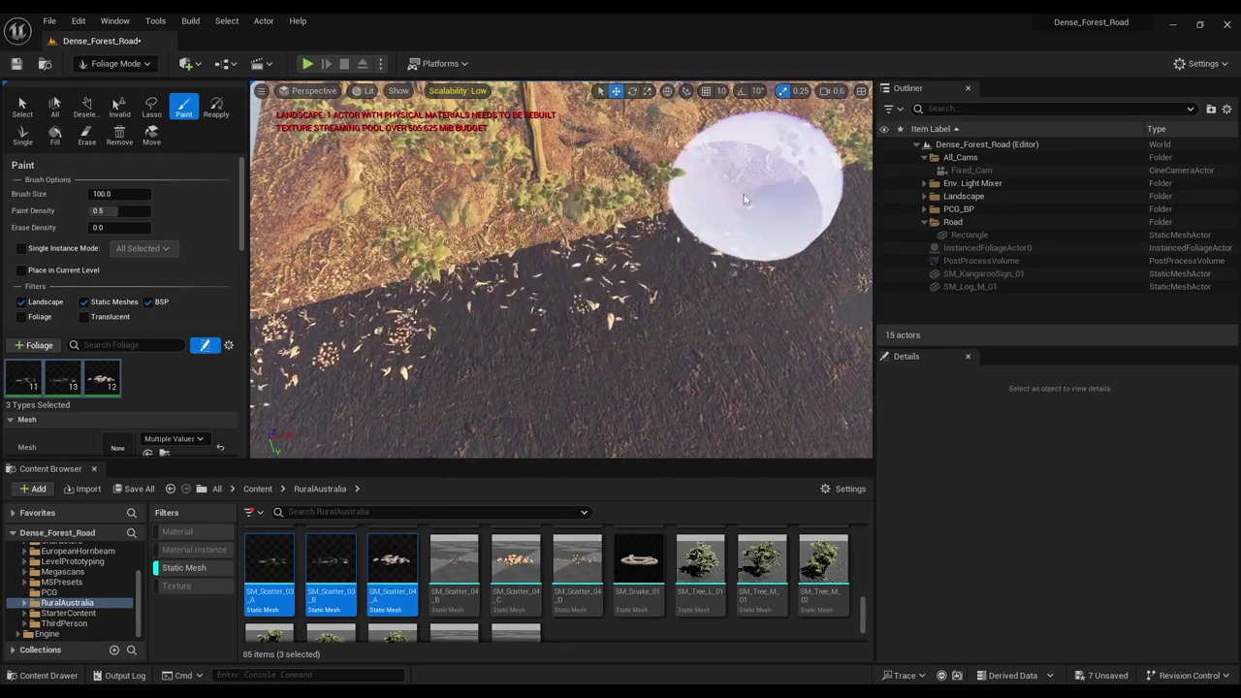
# Step: Continue painting leaf scatter along the rest of this road edge, following the border between asphalt and forest floor
pyautogui.moveTo(756, 189); pyautogui.dragTo(790, 194, button='right')
pyautogui.moveTo(582, 189)
pyautogui.mouseDown(button='right')
pyautogui.moveTo(640, 184)
pyautogui.moveTo(596, 182)
pyautogui.mouseUp(button='right')
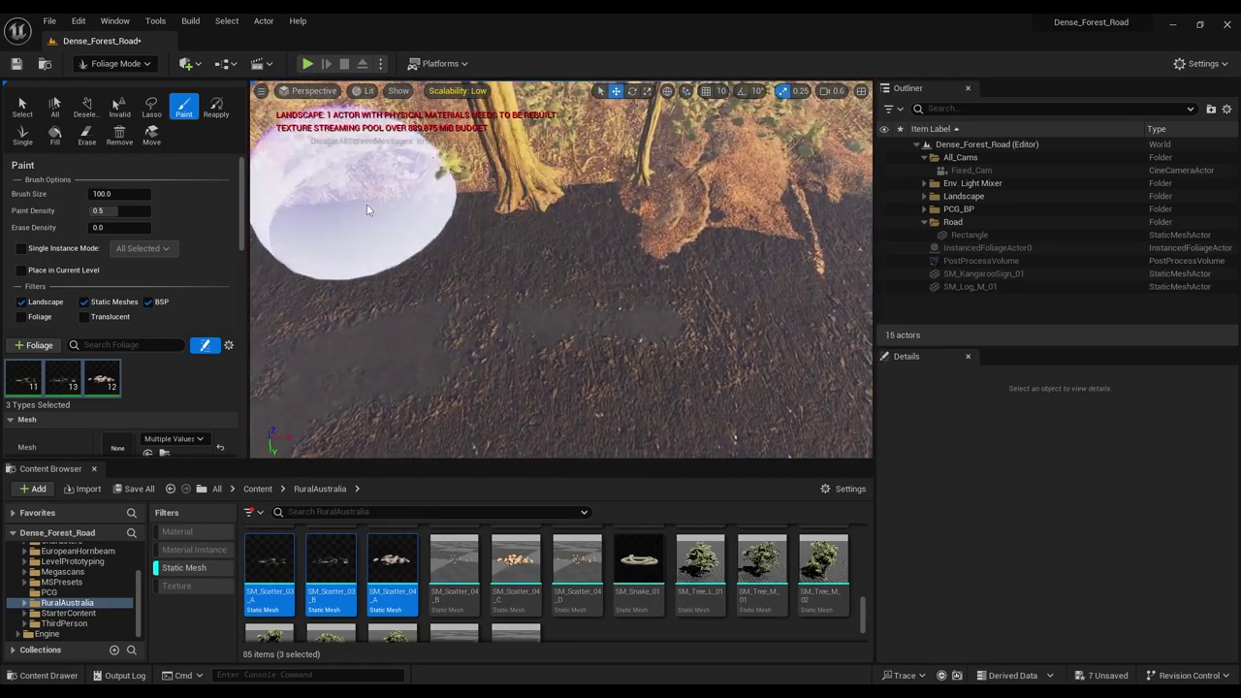
pyautogui.moveTo(369, 209)
pyautogui.mouseDown()
pyautogui.moveTo(662, 231)
pyautogui.moveTo(740, 221)
pyautogui.mouseUp()
pyautogui.moveTo(740, 221); pyautogui.dragTo(824, 231, button='right')
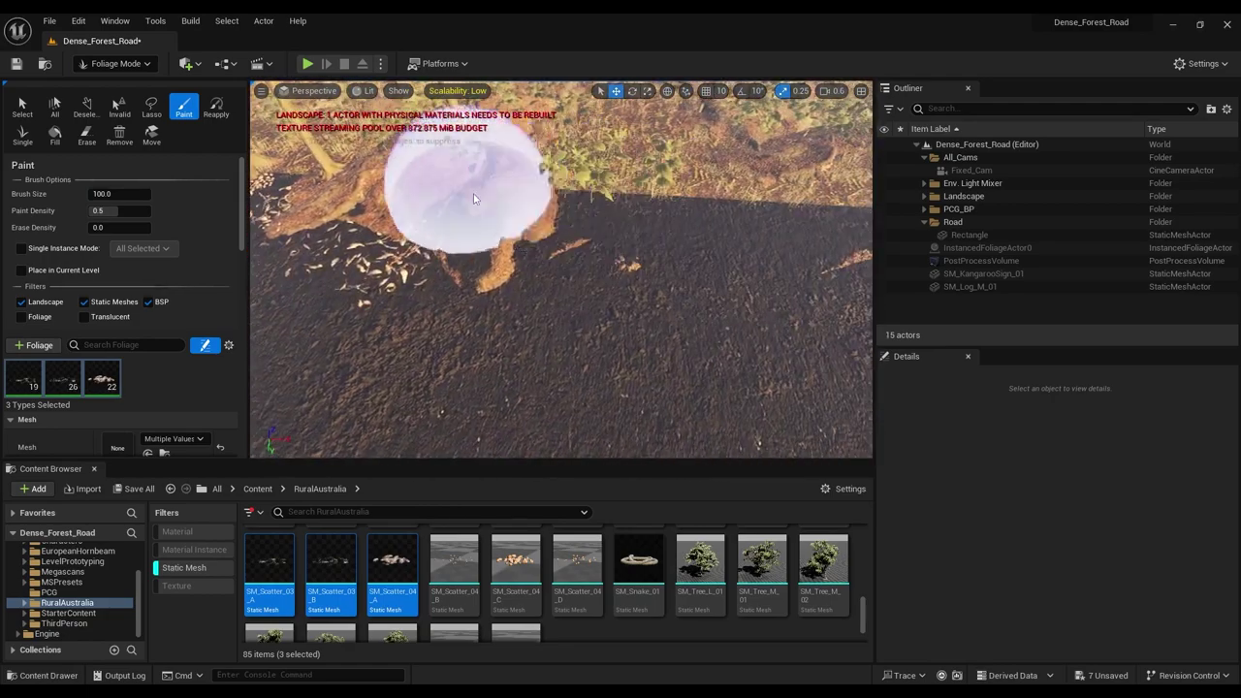
pyautogui.moveTo(476, 202); pyautogui.dragTo(705, 230)
pyautogui.moveTo(704, 230); pyautogui.dragTo(771, 235, button='right')
pyautogui.moveTo(387, 215); pyautogui.dragTo(727, 198)
pyautogui.moveTo(727, 198); pyautogui.dragTo(809, 202, button='right')
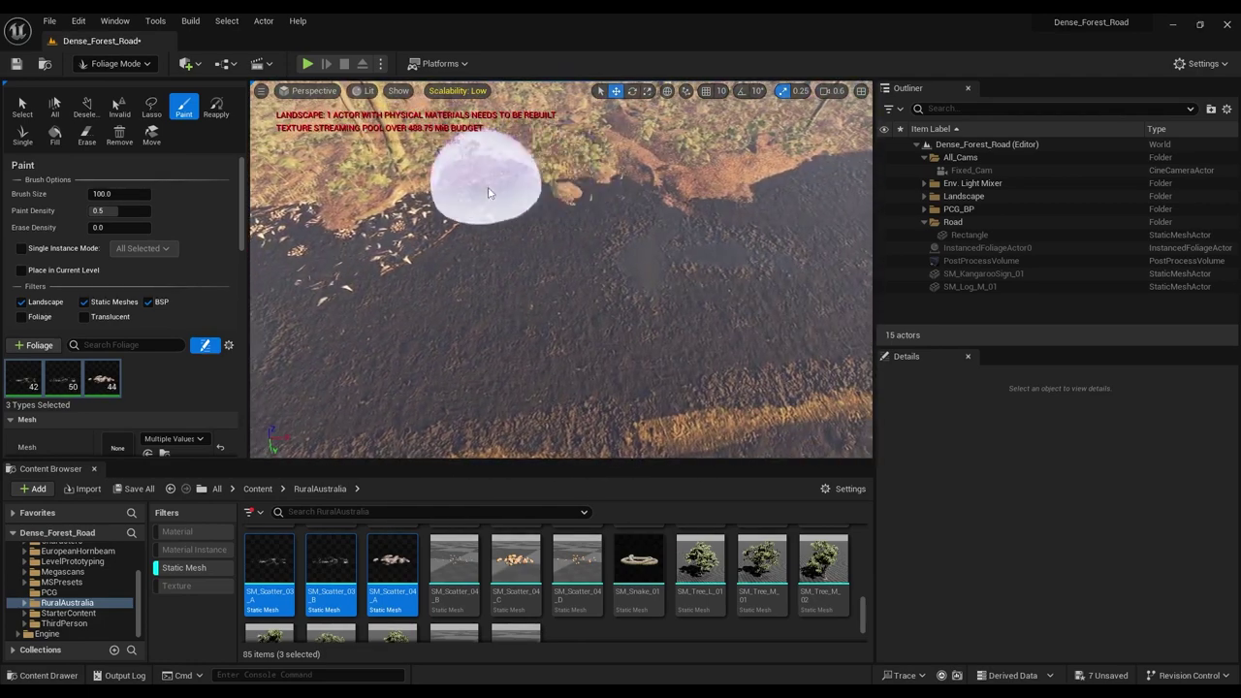
pyautogui.moveTo(509, 188)
pyautogui.mouseDown()
pyautogui.moveTo(661, 211)
pyautogui.moveTo(729, 202)
pyautogui.mouseUp()
pyautogui.moveTo(729, 202); pyautogui.dragTo(813, 192, button='right')
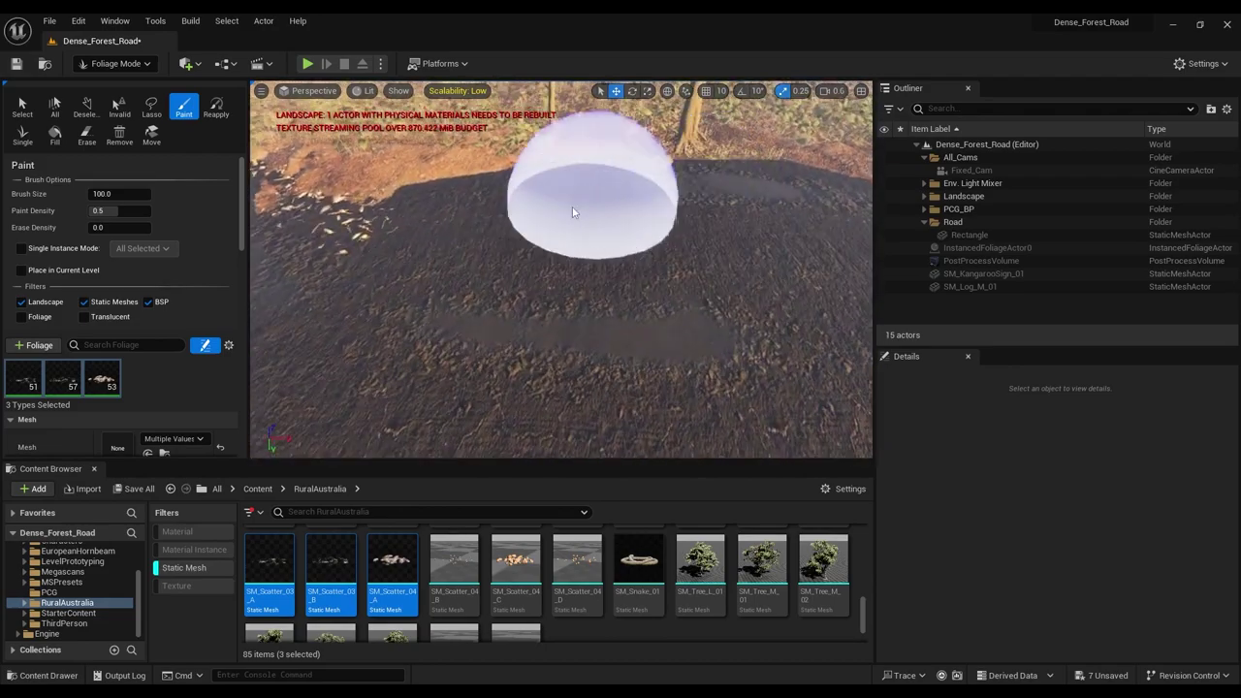
pyautogui.moveTo(528, 208); pyautogui.dragTo(764, 155)
pyautogui.moveTo(764, 155); pyautogui.dragTo(835, 157, button='right')
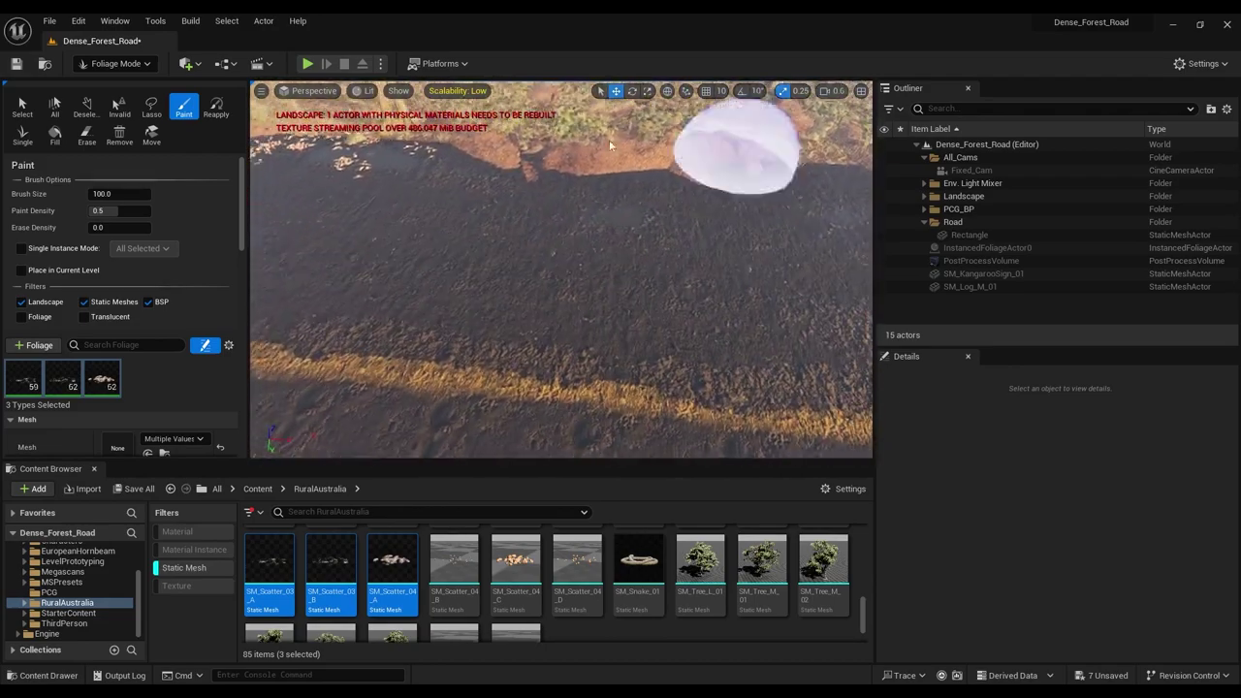
pyautogui.moveTo(434, 149)
pyautogui.mouseDown()
pyautogui.moveTo(652, 172)
pyautogui.moveTo(784, 145)
pyautogui.mouseUp()
pyautogui.moveTo(783, 146); pyautogui.dragTo(845, 131, button='right')
pyautogui.moveTo(489, 246)
pyautogui.mouseDown()
pyautogui.moveTo(613, 227)
pyautogui.moveTo(761, 246)
pyautogui.mouseUp()
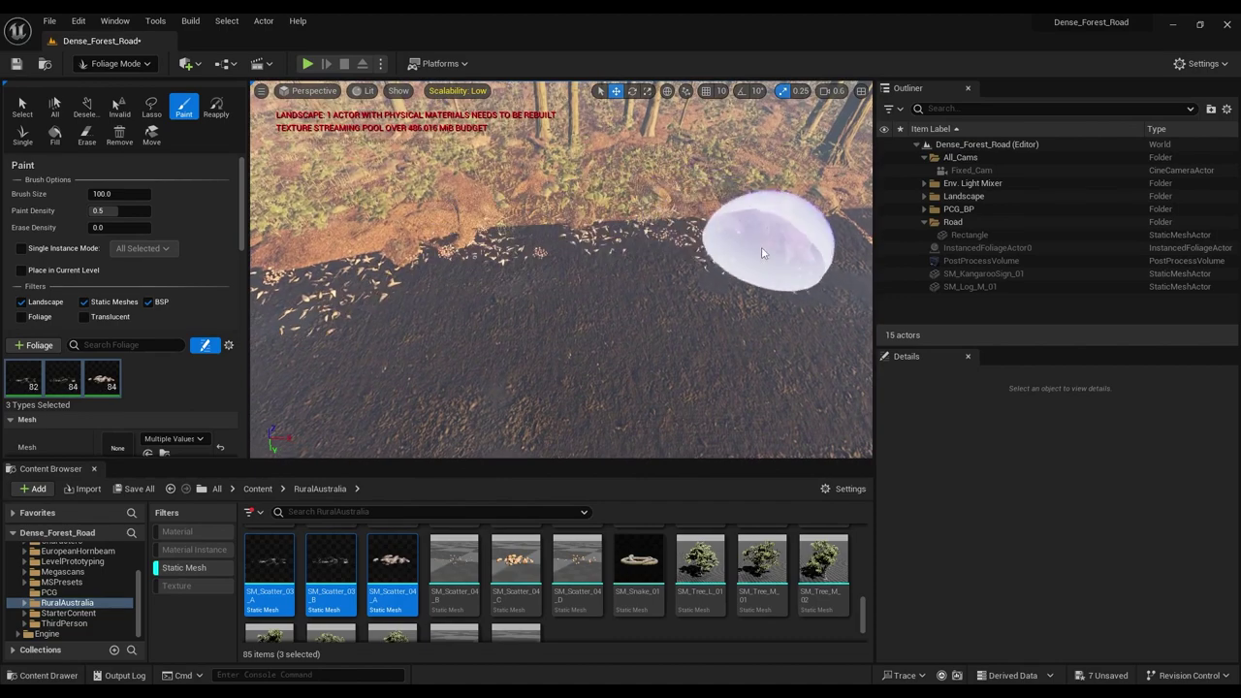
pyautogui.moveTo(761, 246)
pyautogui.mouseDown(button='right')
pyautogui.moveTo(810, 246)
pyautogui.moveTo(765, 240)
pyautogui.mouseUp(button='right')
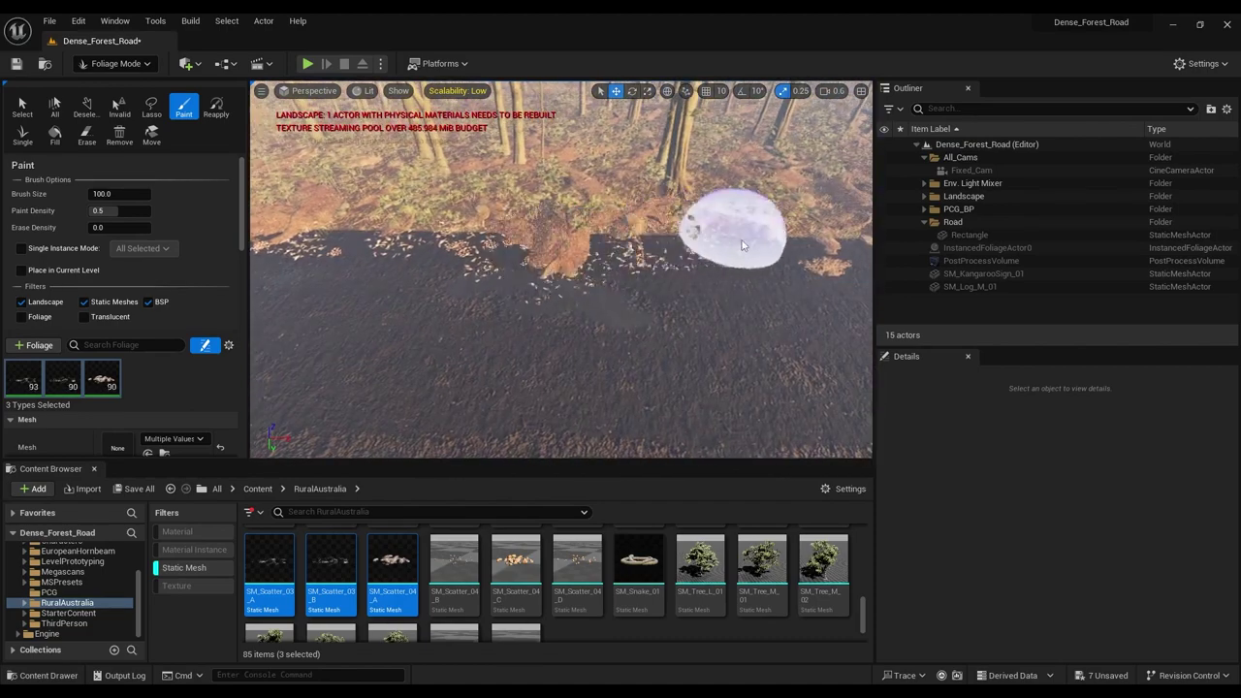
pyautogui.moveTo(743, 246)
pyautogui.mouseDown(button='right')
pyautogui.moveTo(785, 252)
pyautogui.moveTo(776, 247)
pyautogui.mouseUp(button='right')
pyautogui.moveTo(559, 250)
pyautogui.mouseDown()
pyautogui.moveTo(487, 219)
pyautogui.moveTo(702, 205)
pyautogui.mouseUp()
pyautogui.moveTo(702, 205)
pyautogui.mouseDown(button='right')
pyautogui.moveTo(696, 221)
pyautogui.moveTo(692, 211)
pyautogui.mouseUp(button='right')
pyautogui.moveTo(736, 217); pyautogui.dragTo(740, 217)
pyautogui.moveTo(741, 217); pyautogui.dragTo(808, 216, button='right')
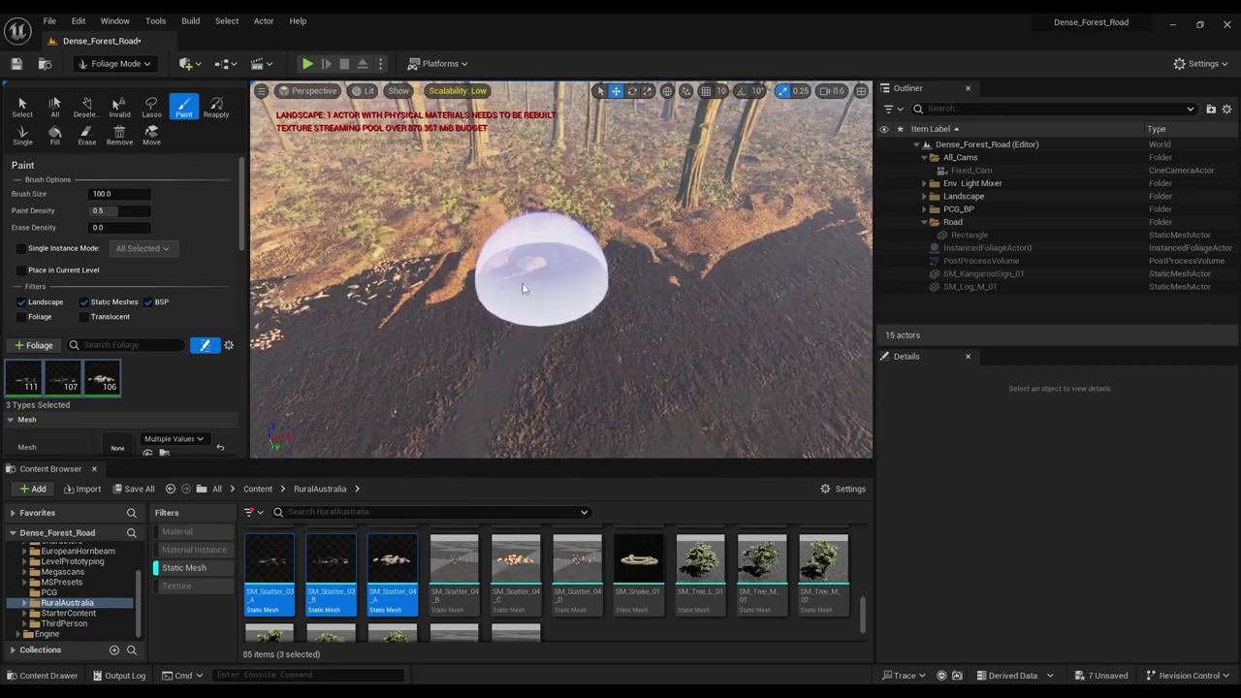
pyautogui.moveTo(513, 285)
pyautogui.mouseDown()
pyautogui.moveTo(589, 258)
pyautogui.moveTo(721, 247)
pyautogui.mouseUp()
pyautogui.moveTo(721, 247); pyautogui.dragTo(806, 258, button='right')
pyautogui.moveTo(524, 242)
pyautogui.mouseDown()
pyautogui.moveTo(628, 206)
pyautogui.moveTo(773, 190)
pyautogui.mouseUp()
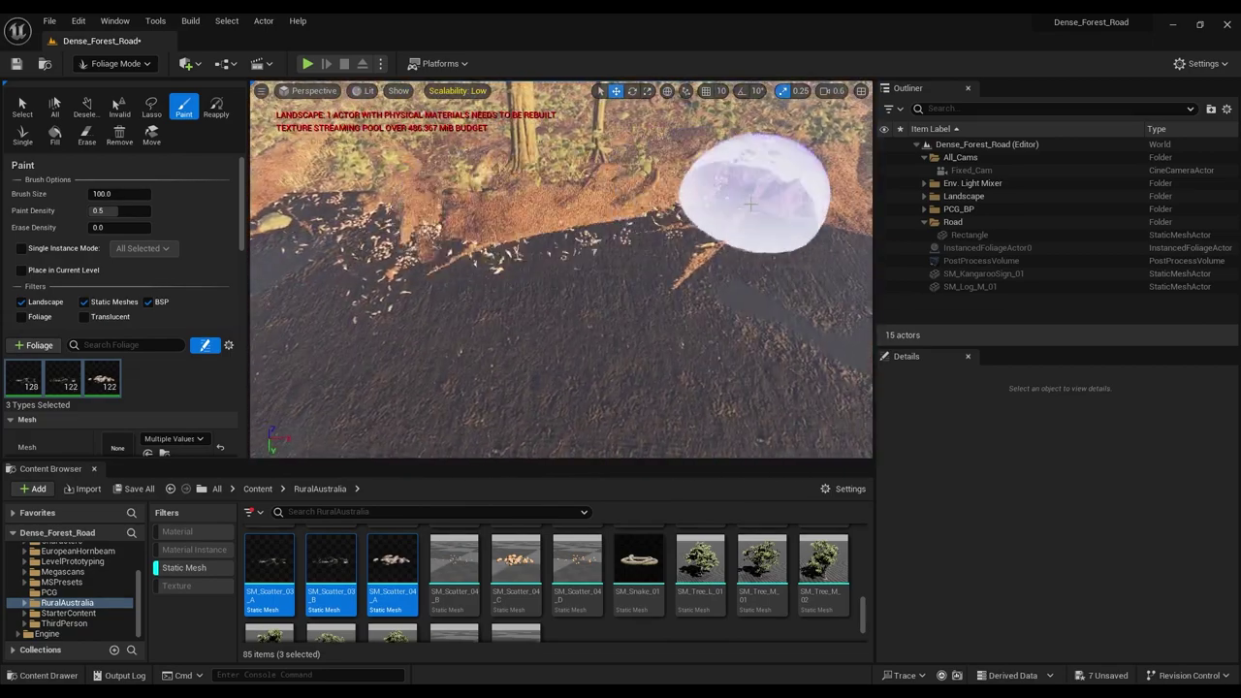
pyautogui.moveTo(774, 190)
pyautogui.mouseDown(button='right')
pyautogui.moveTo(820, 198)
pyautogui.moveTo(832, 194)
pyautogui.moveTo(824, 174)
pyautogui.mouseUp(button='right')
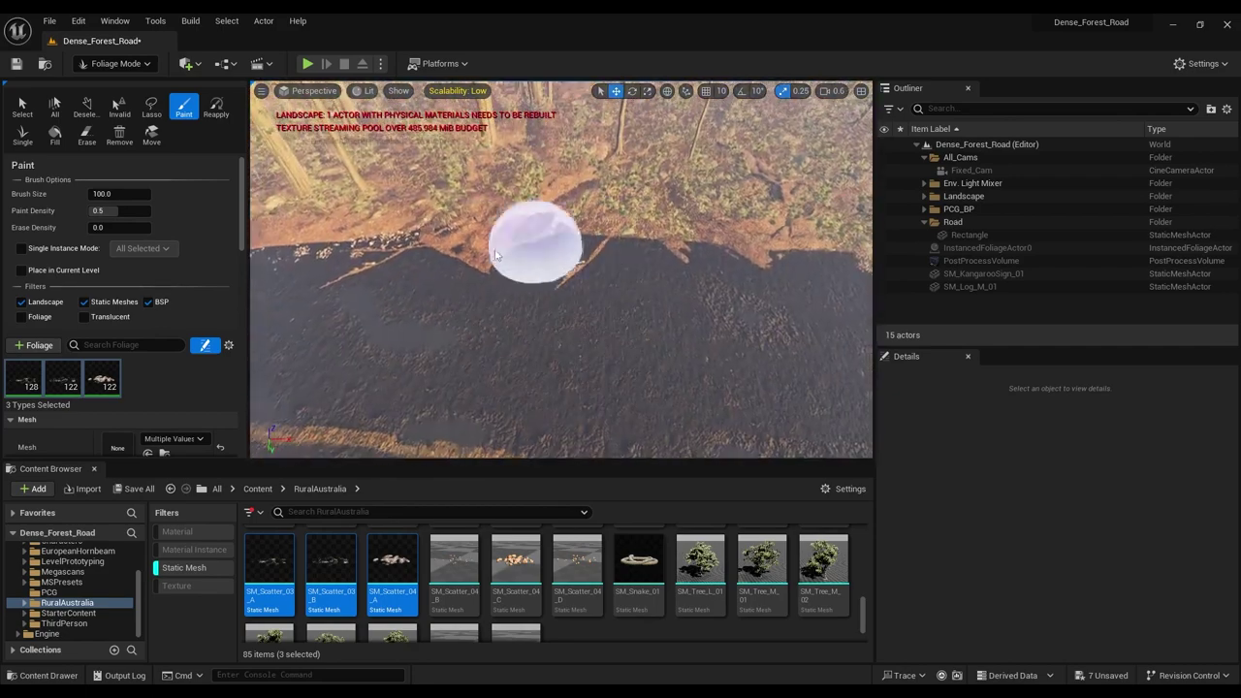
pyautogui.moveTo(442, 250); pyautogui.dragTo(559, 252)
pyautogui.moveTo(751, 251); pyautogui.dragTo(726, 251)
pyautogui.moveTo(725, 251); pyautogui.dragTo(717, 256, button='right')
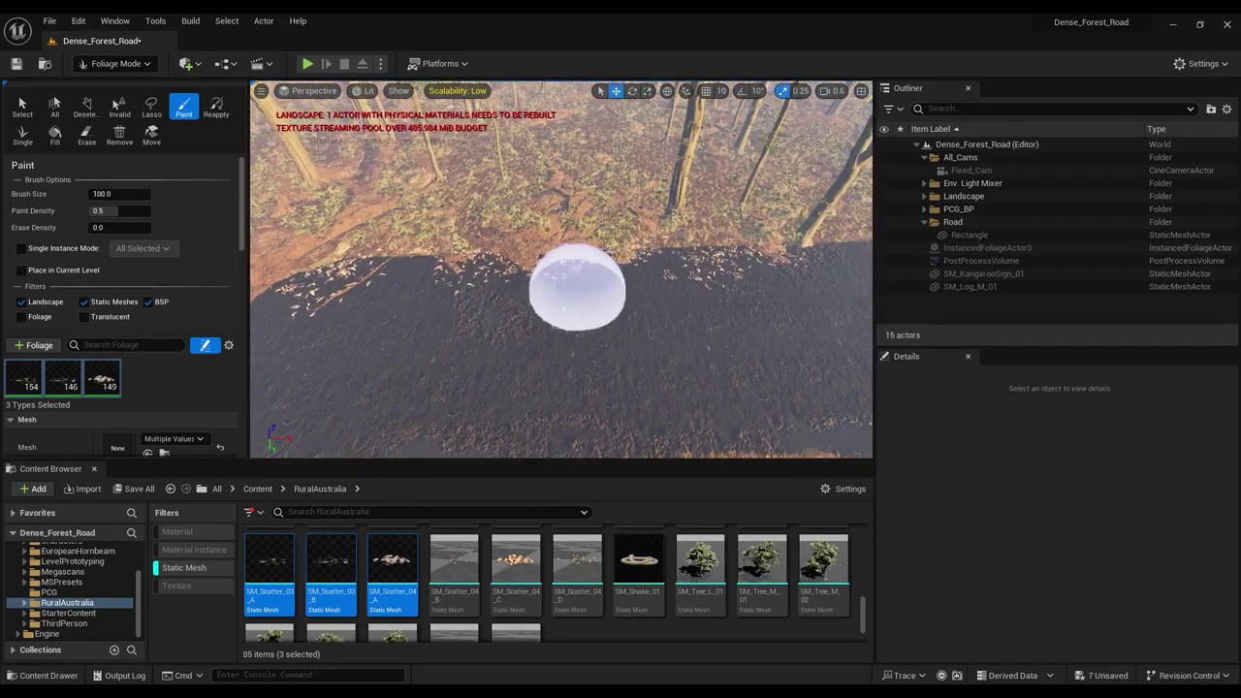
pyautogui.moveTo(577, 289)
pyautogui.mouseDown(button='right')
pyautogui.moveTo(620, 279)
pyautogui.moveTo(589, 275)
pyautogui.moveTo(603, 275)
pyautogui.mouseUp(button='right')
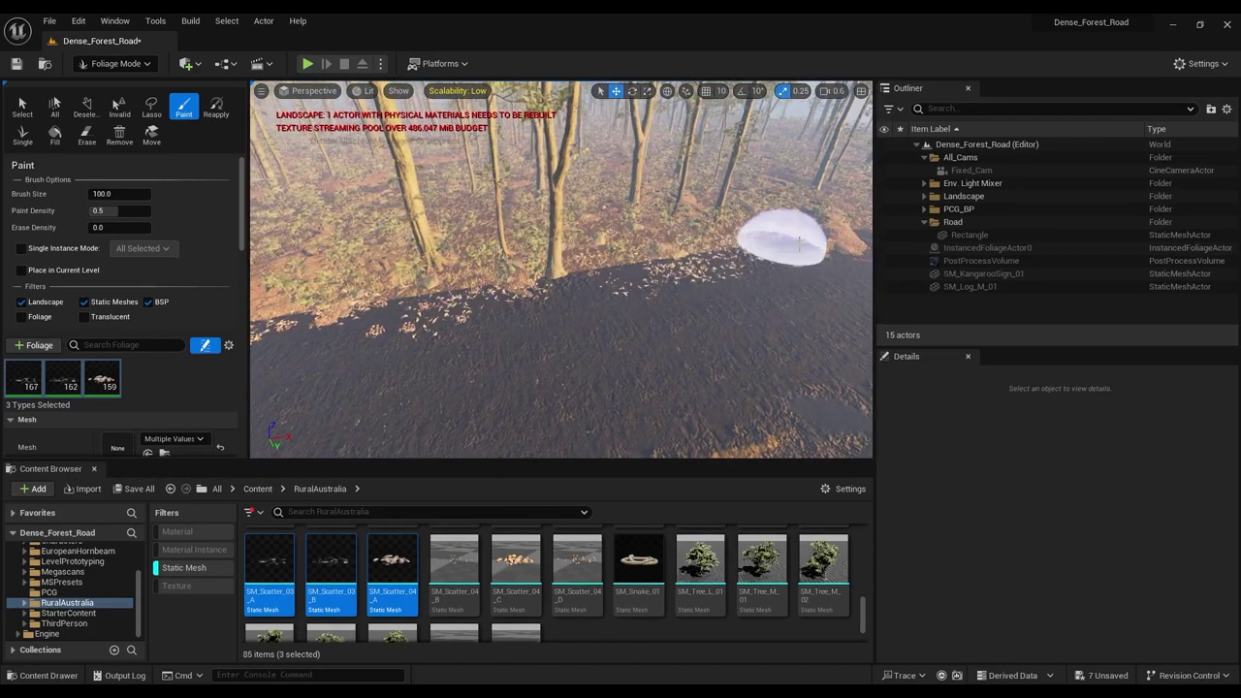
pyautogui.moveTo(799, 245); pyautogui.dragTo(803, 244)
pyautogui.moveTo(802, 245)
pyautogui.mouseDown(button='right')
pyautogui.moveTo(850, 248)
pyautogui.moveTo(841, 262)
pyautogui.moveTo(885, 254)
pyautogui.mouseUp(button='right')
pyautogui.moveTo(690, 233); pyautogui.dragTo(700, 233, button='right')
pyautogui.moveTo(467, 243)
pyautogui.mouseDown()
pyautogui.moveTo(661, 236)
pyautogui.moveTo(720, 256)
pyautogui.mouseUp()
pyautogui.moveTo(719, 256)
pyautogui.mouseDown(button='right')
pyautogui.moveTo(766, 256)
pyautogui.moveTo(719, 252)
pyautogui.mouseUp(button='right')
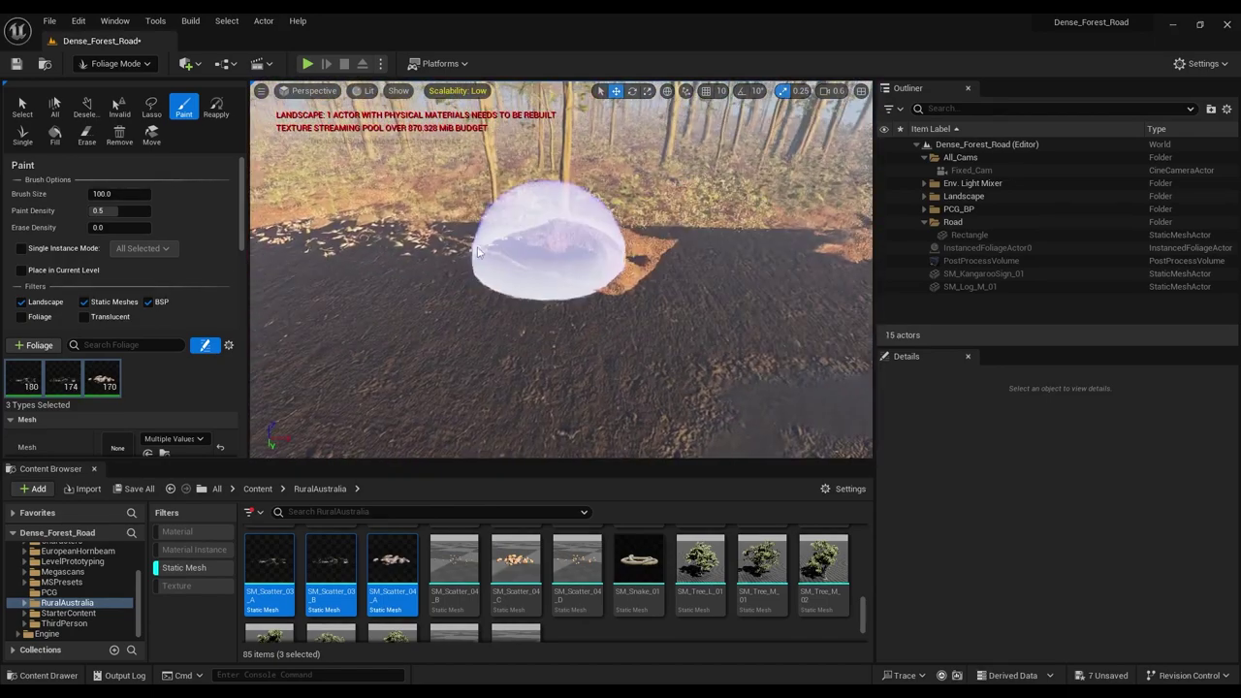
pyautogui.moveTo(469, 248); pyautogui.dragTo(780, 242)
pyautogui.moveTo(779, 243); pyautogui.dragTo(901, 263, button='right')
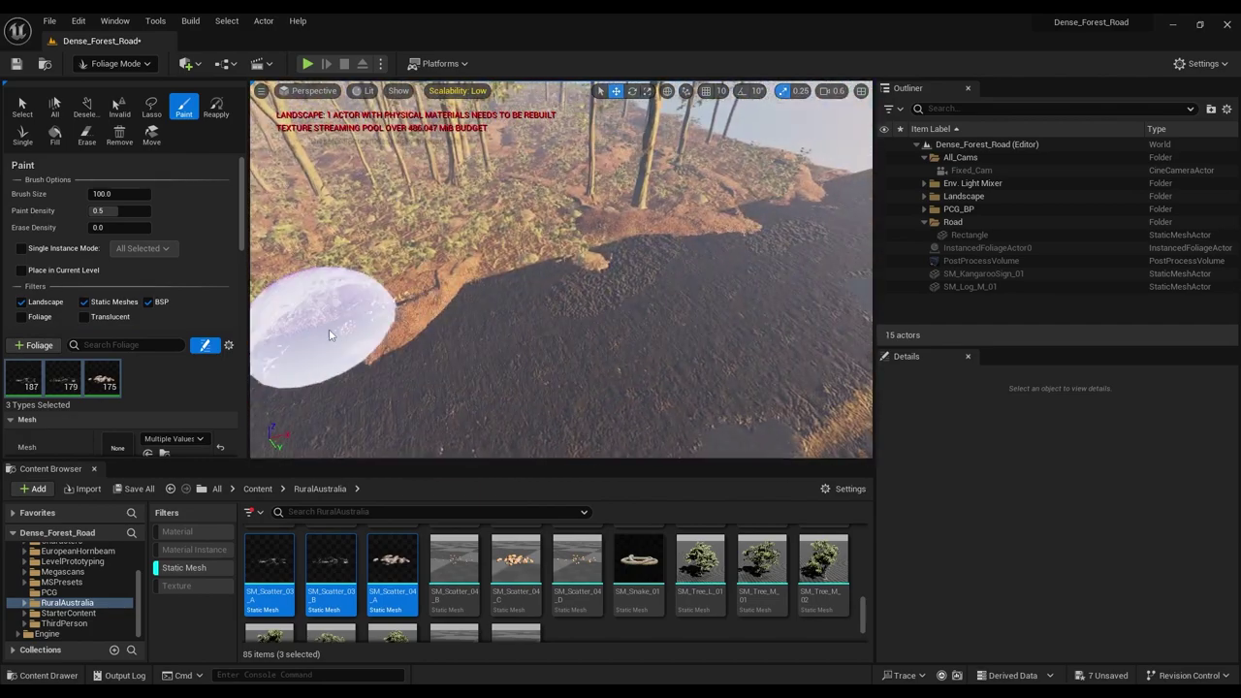
pyautogui.moveTo(329, 335); pyautogui.dragTo(628, 260)
# Step: Paint leaf scatter along the opposite edge of the road with the same three foliage types
pyautogui.moveTo(773, 242); pyautogui.dragTo(930, 258, button='right')
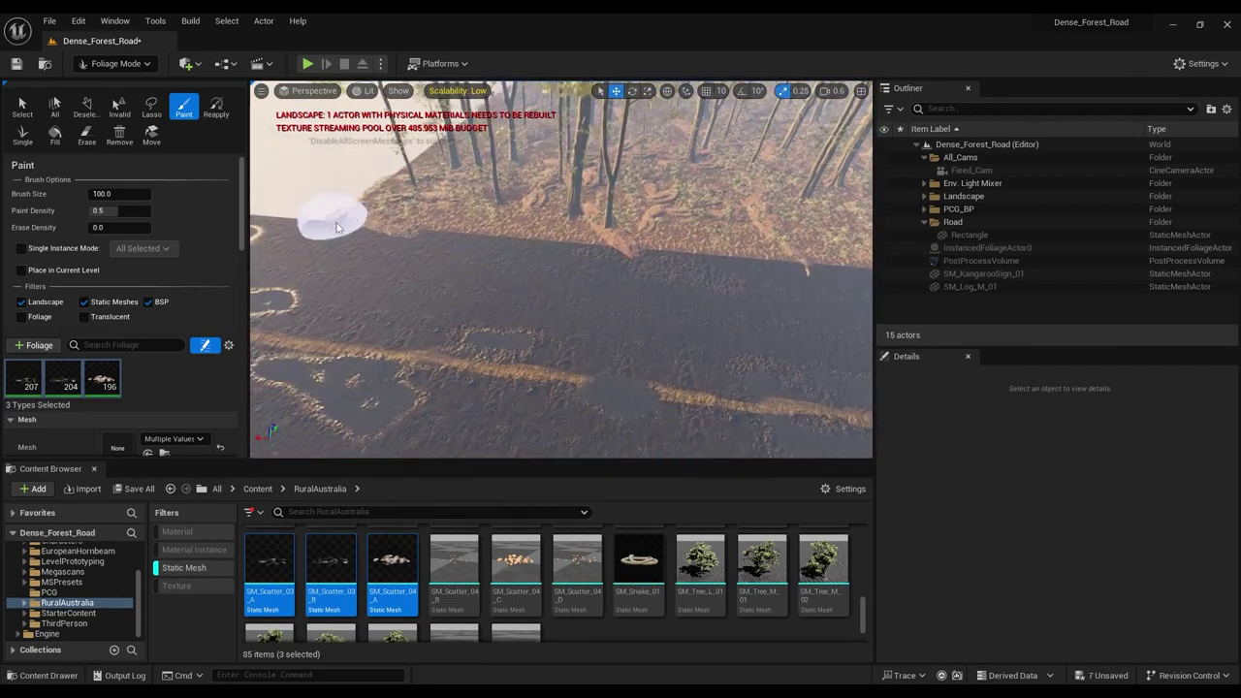
pyautogui.moveTo(761, 275)
pyautogui.mouseDown(button='right')
pyautogui.moveTo(824, 287)
pyautogui.moveTo(857, 271)
pyautogui.moveTo(834, 288)
pyautogui.moveTo(870, 283)
pyautogui.mouseUp(button='right')
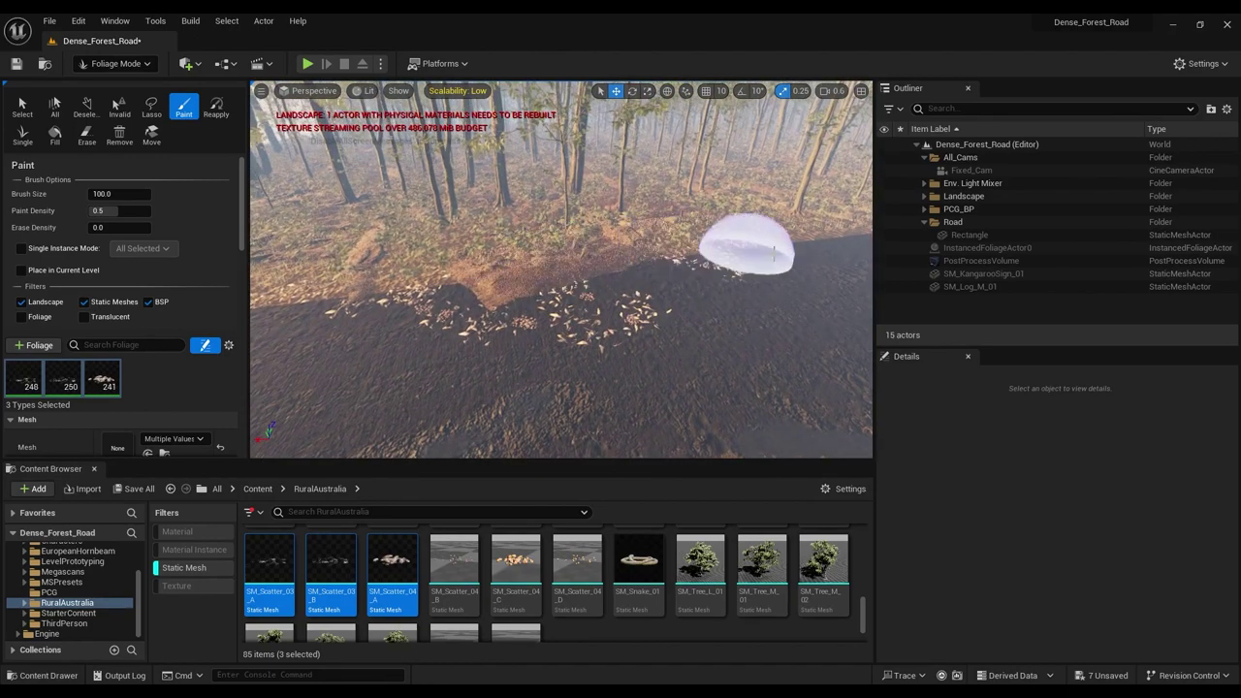
pyautogui.moveTo(785, 254); pyautogui.dragTo(869, 286, button='right')
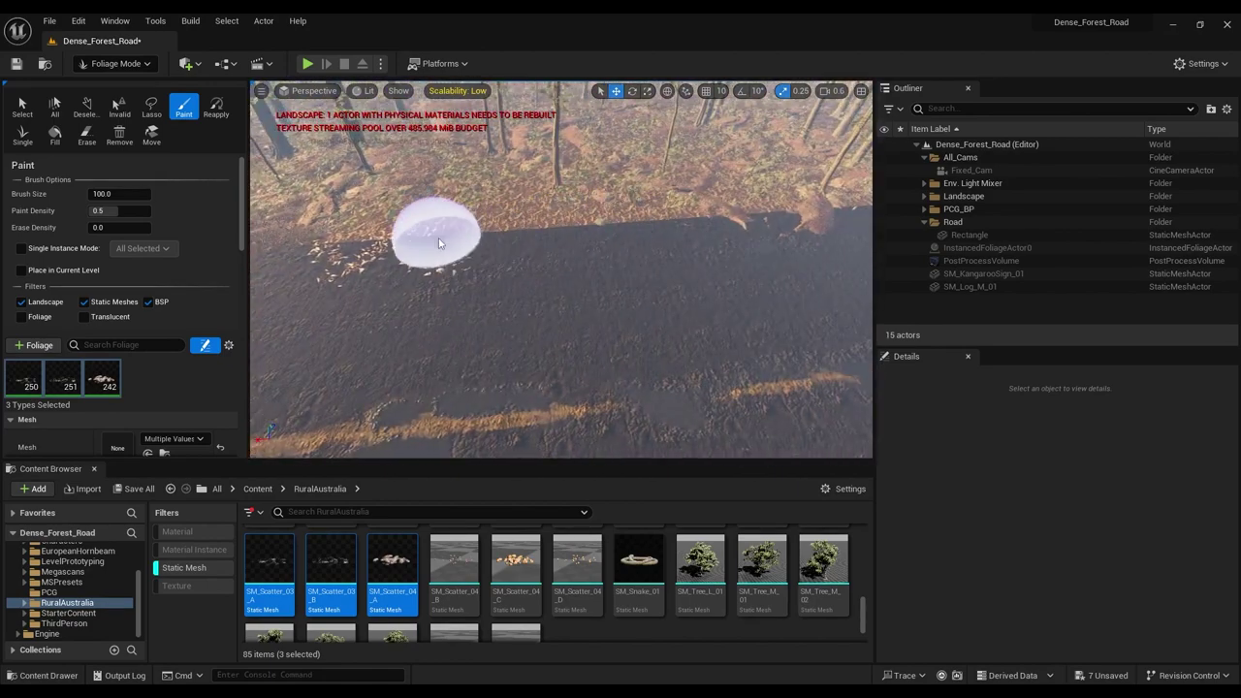
pyautogui.moveTo(792, 217)
pyautogui.mouseDown(button='right')
pyautogui.moveTo(845, 229)
pyautogui.moveTo(695, 226)
pyautogui.moveTo(727, 202)
pyautogui.moveTo(793, 209)
pyautogui.mouseUp(button='right')
pyautogui.moveTo(601, 233); pyautogui.dragTo(576, 239, button='right')
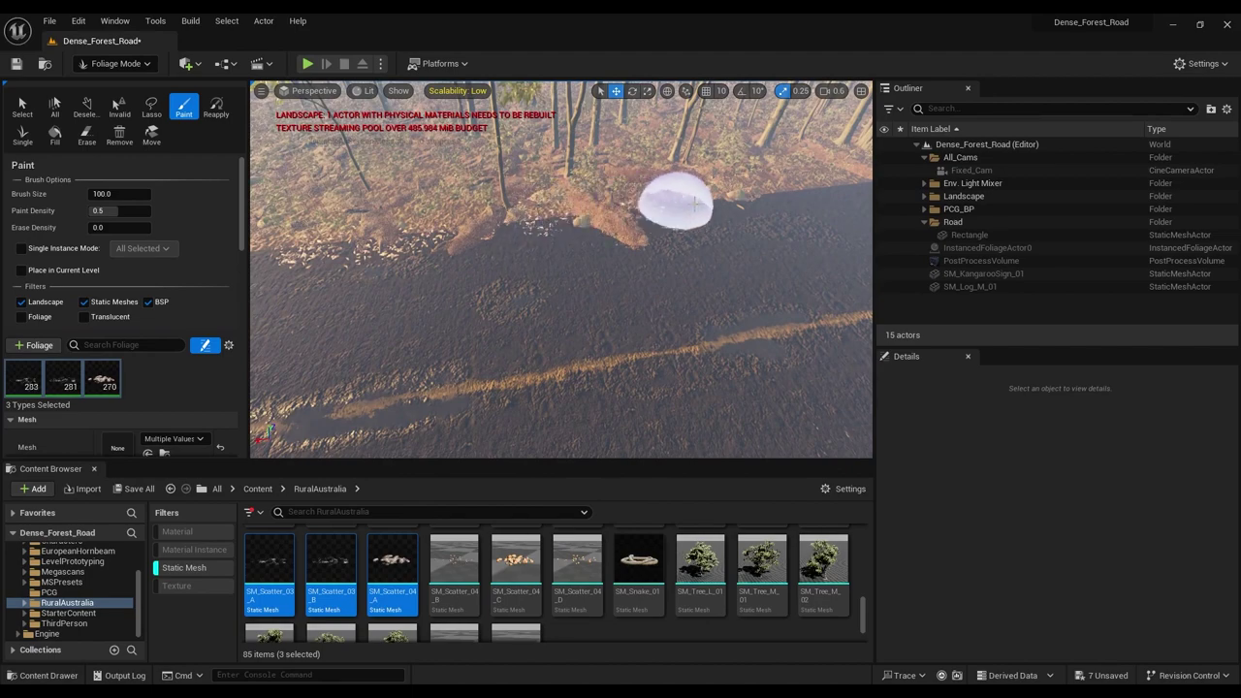
pyautogui.click(696, 203)
pyautogui.moveTo(696, 204)
pyautogui.mouseDown(button='right')
pyautogui.moveTo(801, 202)
pyautogui.moveTo(672, 210)
pyautogui.mouseUp(button='right')
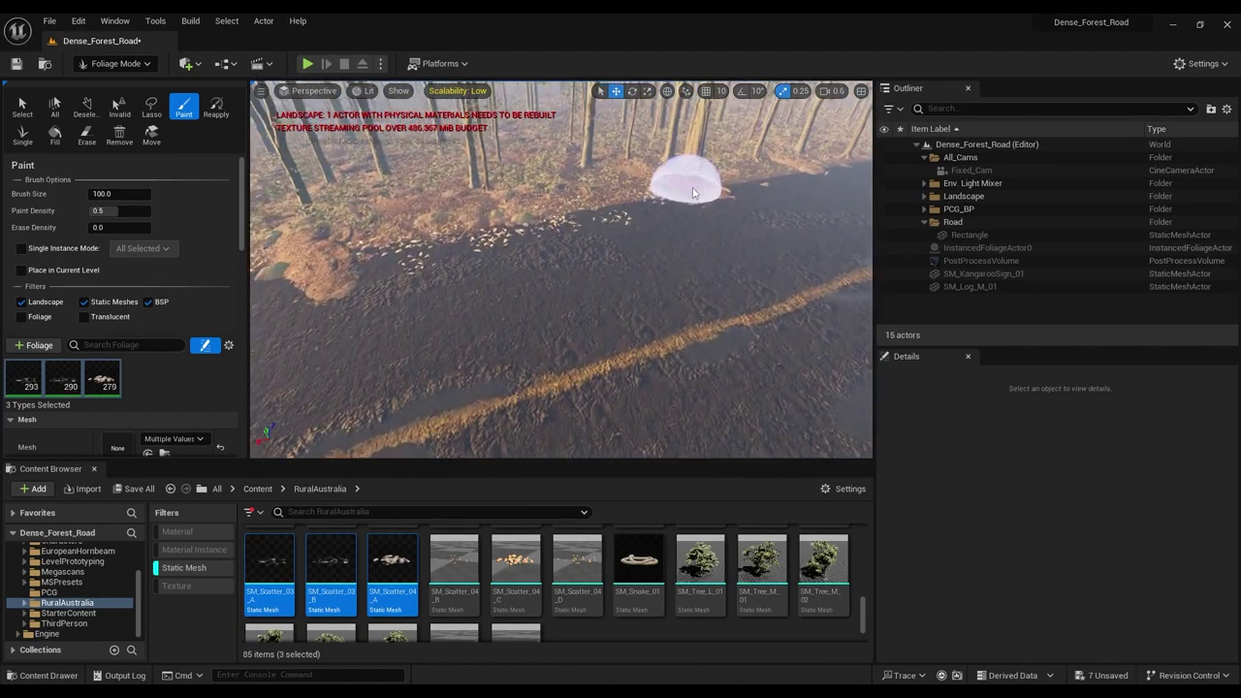
pyautogui.click(816, 174)
pyautogui.moveTo(817, 174); pyautogui.dragTo(880, 168, button='right')
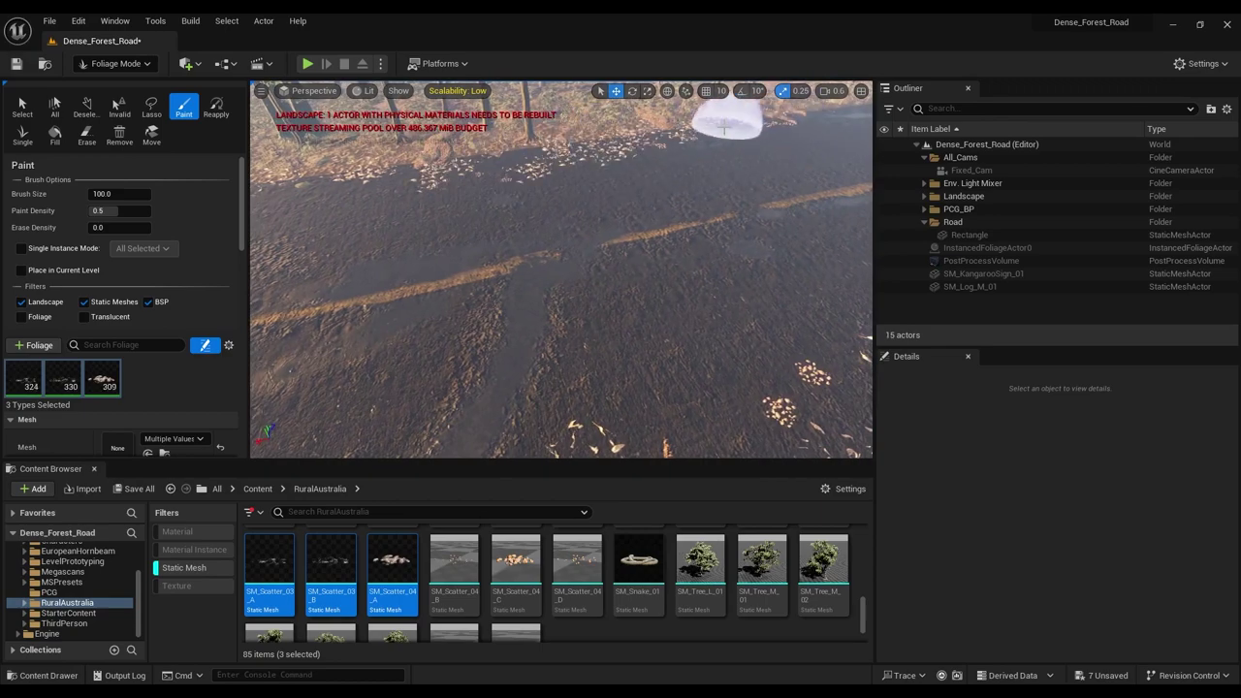
pyautogui.press('e')
pyautogui.moveTo(725, 130)
pyautogui.mouseDown(button='right')
pyautogui.moveTo(789, 133)
pyautogui.moveTo(724, 142)
pyautogui.moveTo(787, 155)
pyautogui.moveTo(797, 144)
pyautogui.moveTo(768, 146)
pyautogui.mouseUp(button='right')
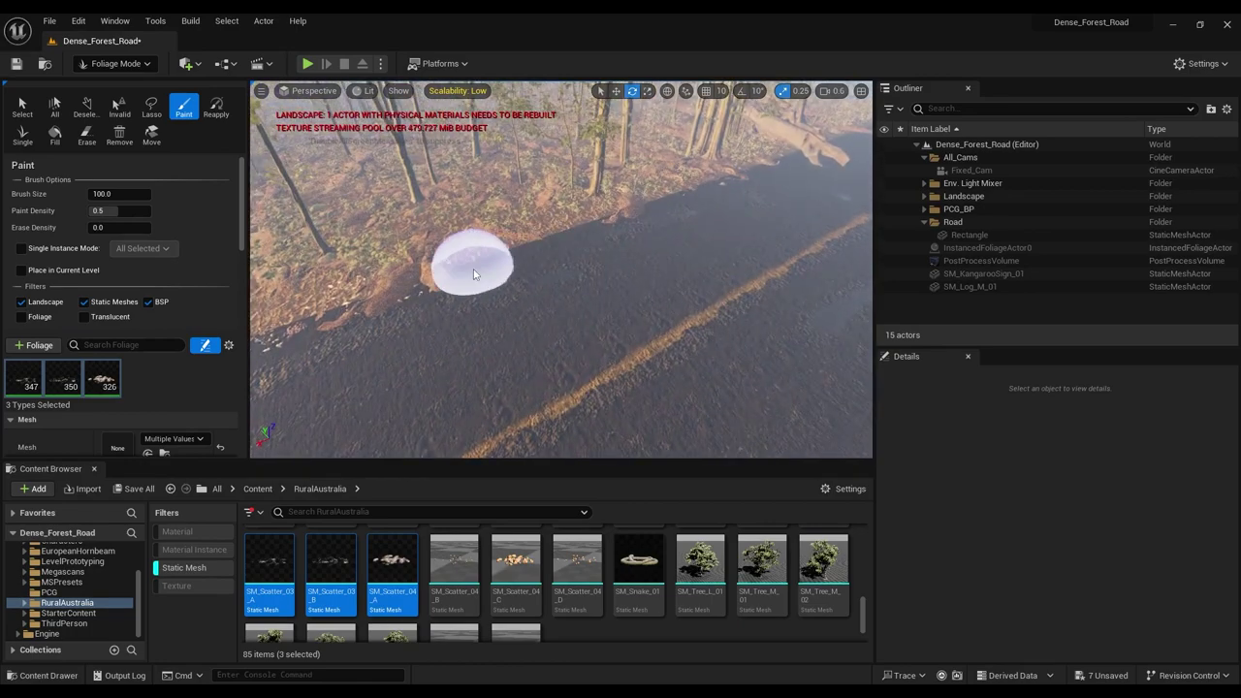
pyautogui.moveTo(776, 158); pyautogui.dragTo(788, 155)
pyautogui.moveTo(787, 156)
pyautogui.mouseDown(button='right')
pyautogui.moveTo(846, 142)
pyautogui.moveTo(822, 169)
pyautogui.moveTo(764, 160)
pyautogui.mouseUp(button='right')
pyautogui.moveTo(427, 272); pyautogui.dragTo(628, 218)
pyautogui.click(715, 201)
pyautogui.moveTo(717, 201)
pyautogui.mouseDown(button='right')
pyautogui.moveTo(766, 197)
pyautogui.moveTo(771, 184)
pyautogui.mouseUp(button='right')
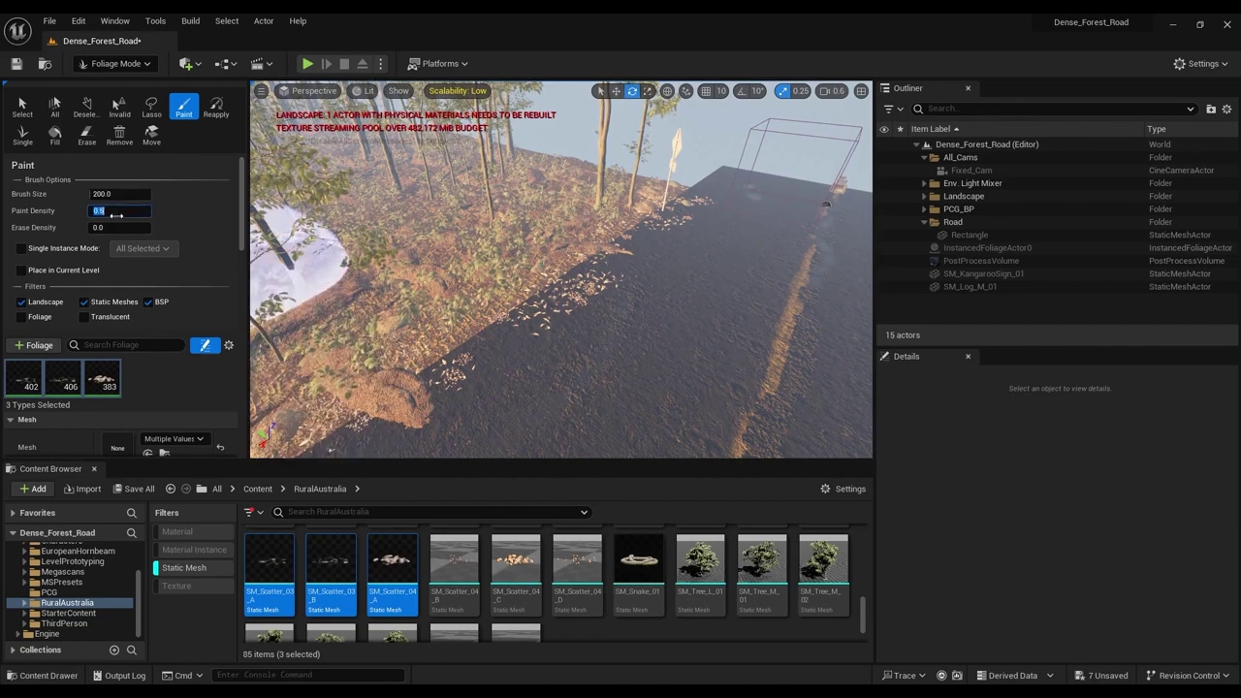
# Step: Set the foliage paint density to 0.2 and the brush size to 300
pyautogui.press('Return')
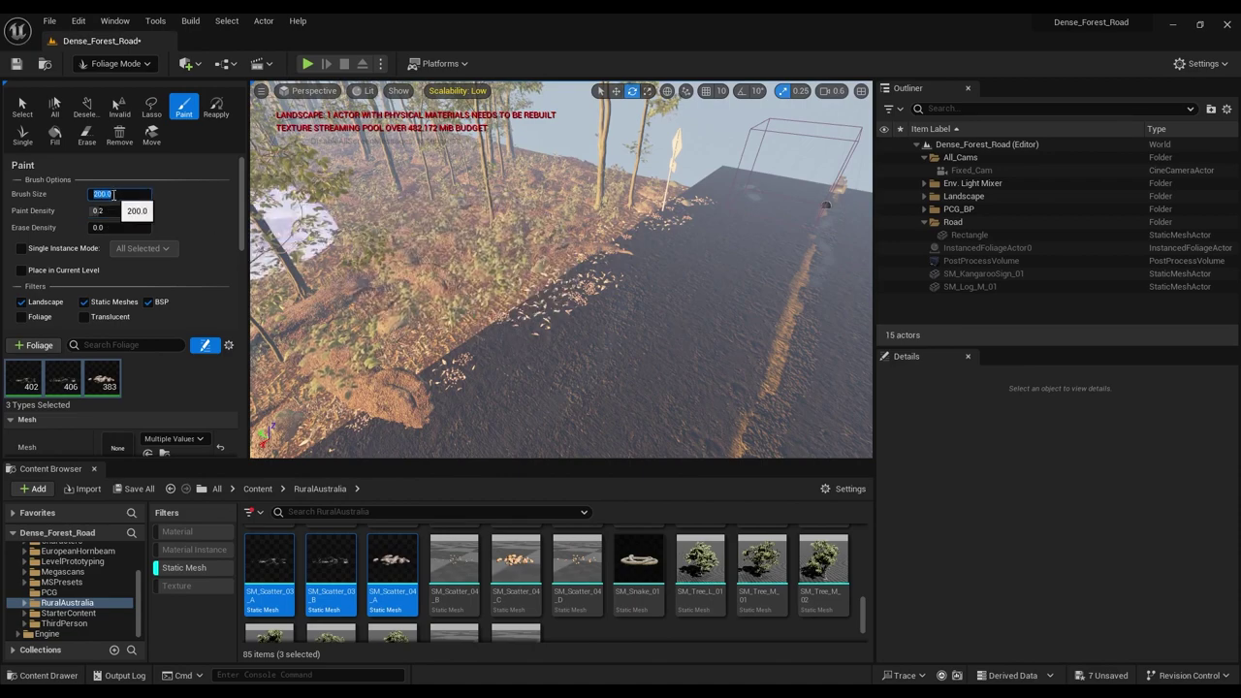
pyautogui.press('Return')
pyautogui.moveTo(570, 211); pyautogui.dragTo(703, 225, button='right')
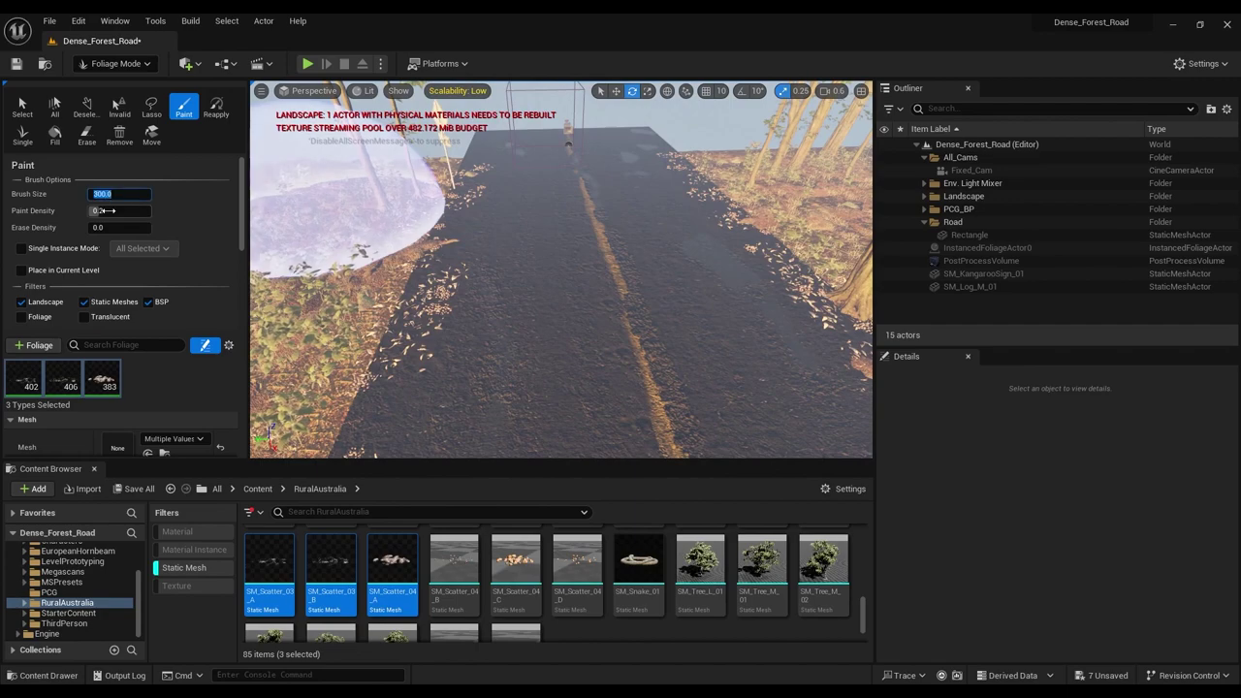
# Step: Set the foliage brush size to 500 and paint sparse leaf scatter across the asphalt, starting at one end of the road
pyautogui.press('Return')
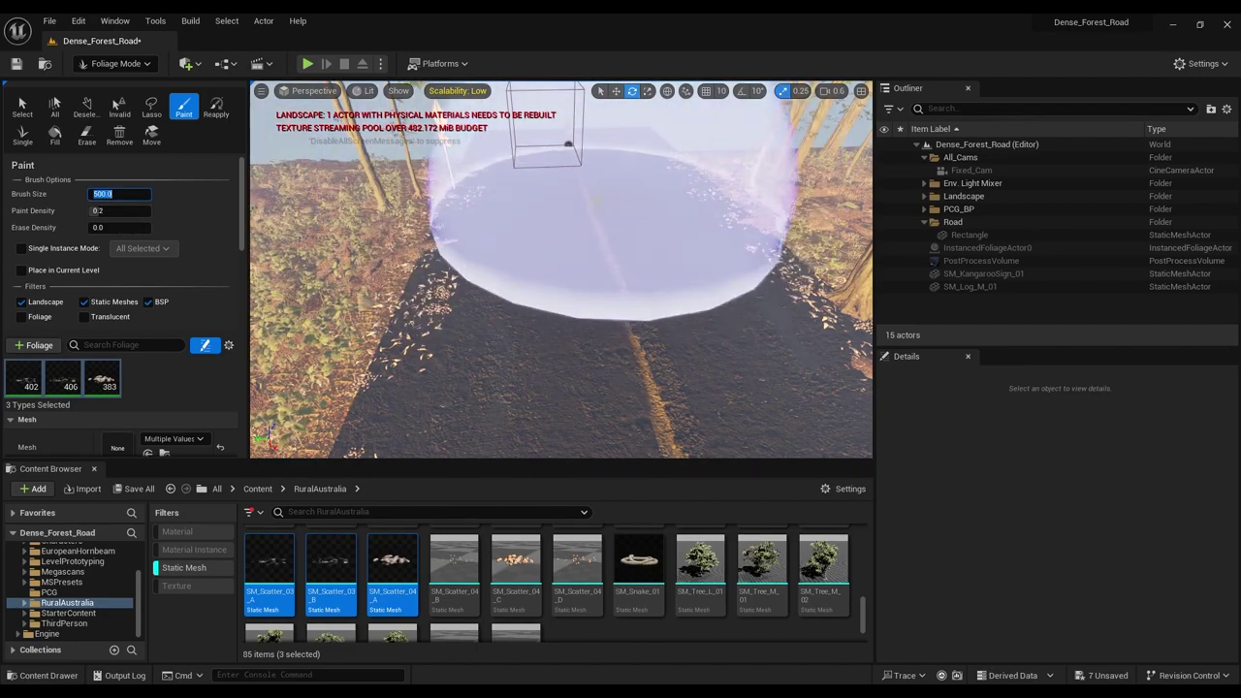
pyautogui.click(607, 307)
pyautogui.moveTo(606, 307)
pyautogui.mouseDown(button='right')
pyautogui.moveTo(713, 322)
pyautogui.moveTo(752, 354)
pyautogui.moveTo(853, 388)
pyautogui.mouseUp(button='right')
pyautogui.moveTo(560, 270)
pyautogui.mouseDown(button='right')
pyautogui.moveTo(628, 214)
pyautogui.moveTo(649, 281)
pyautogui.moveTo(659, 267)
pyautogui.moveTo(456, 276)
pyautogui.moveTo(562, 242)
pyautogui.moveTo(557, 260)
pyautogui.moveTo(504, 271)
pyautogui.mouseUp(button='right')
pyautogui.moveTo(554, 308); pyautogui.dragTo(539, 173)
pyautogui.moveTo(539, 173)
pyautogui.mouseDown(button='right')
pyautogui.moveTo(582, 117)
pyautogui.moveTo(562, 119)
pyautogui.moveTo(544, 173)
pyautogui.mouseUp(button='right')
pyautogui.press('w')
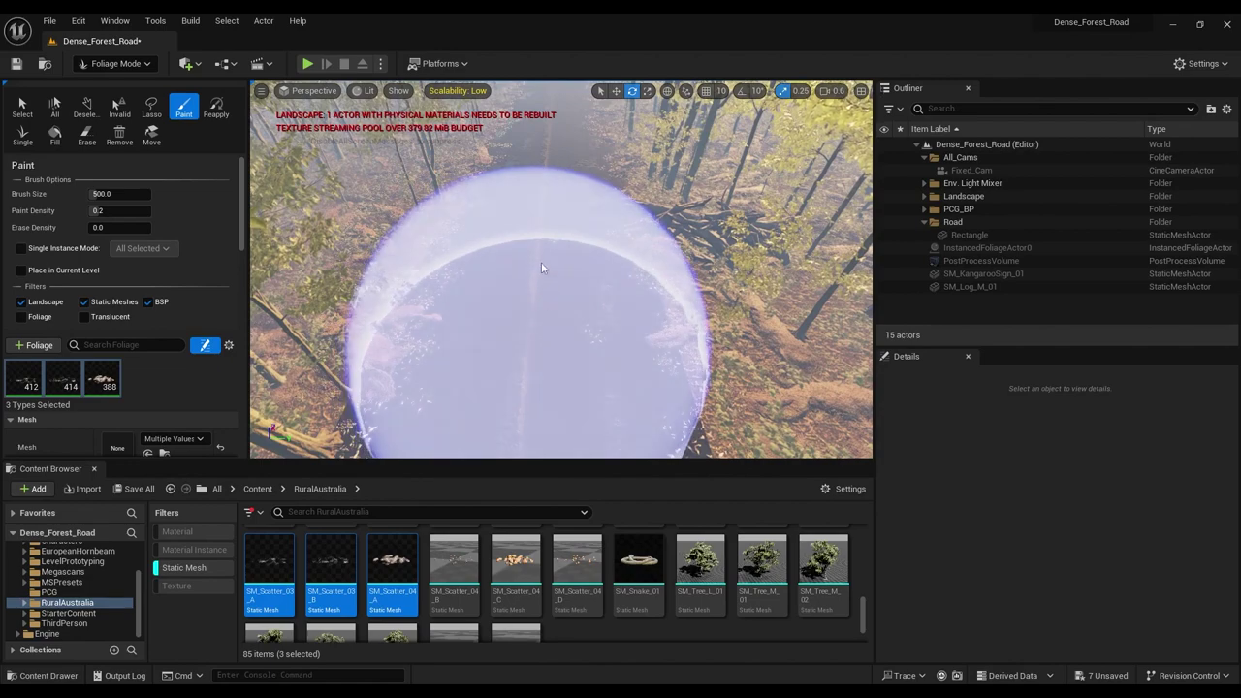
# Step: Continue painting the sparse leaf scatter over the remaining length of the road surface
pyautogui.moveTo(540, 268)
pyautogui.mouseDown()
pyautogui.moveTo(560, 167)
pyautogui.moveTo(554, 118)
pyautogui.mouseUp()
pyautogui.press('w')
pyautogui.moveTo(550, 146); pyautogui.dragTo(550, 119, button='right')
pyautogui.scroll(1, 551, 128)
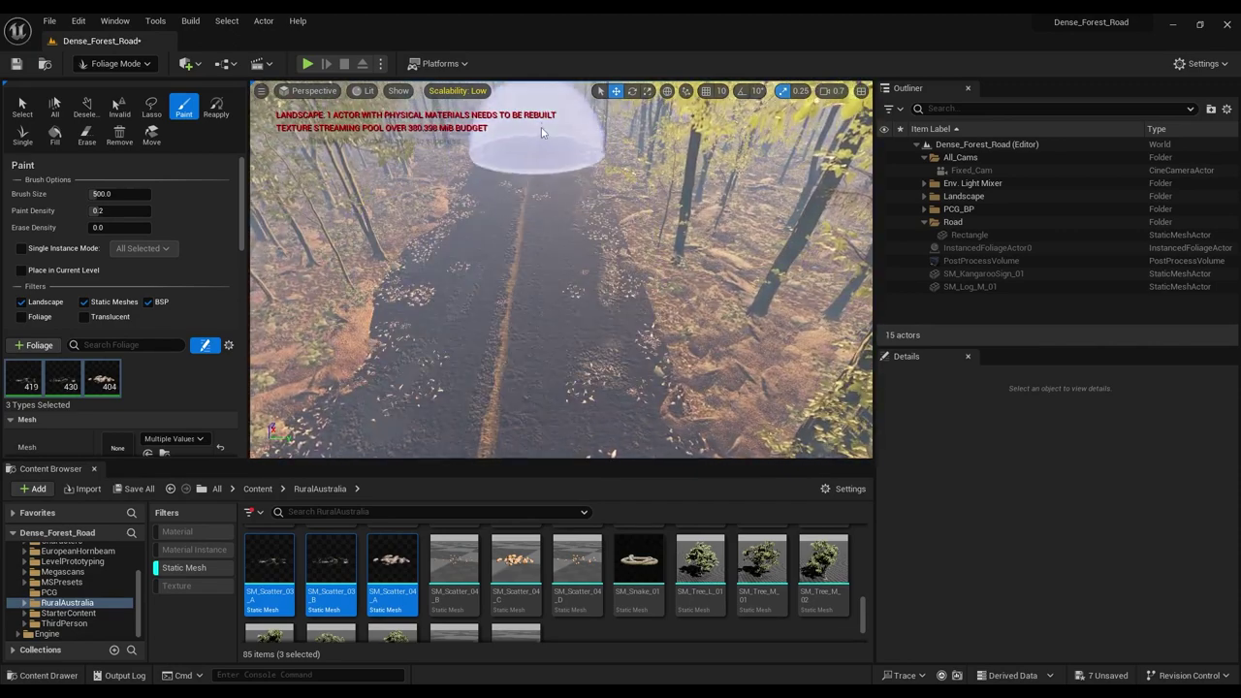
pyautogui.moveTo(530, 198); pyautogui.dragTo(556, 157, button='right')
pyautogui.scroll(2, 530, 221)
# Step: Add the 13 twig scatter meshes, including SM_Scatter_02_A to SM_Scatter_02_J, as foliage types and make only these active for painting
pyautogui.scroll(-5, 529, 163)
pyautogui.scroll(5, 523, 153)
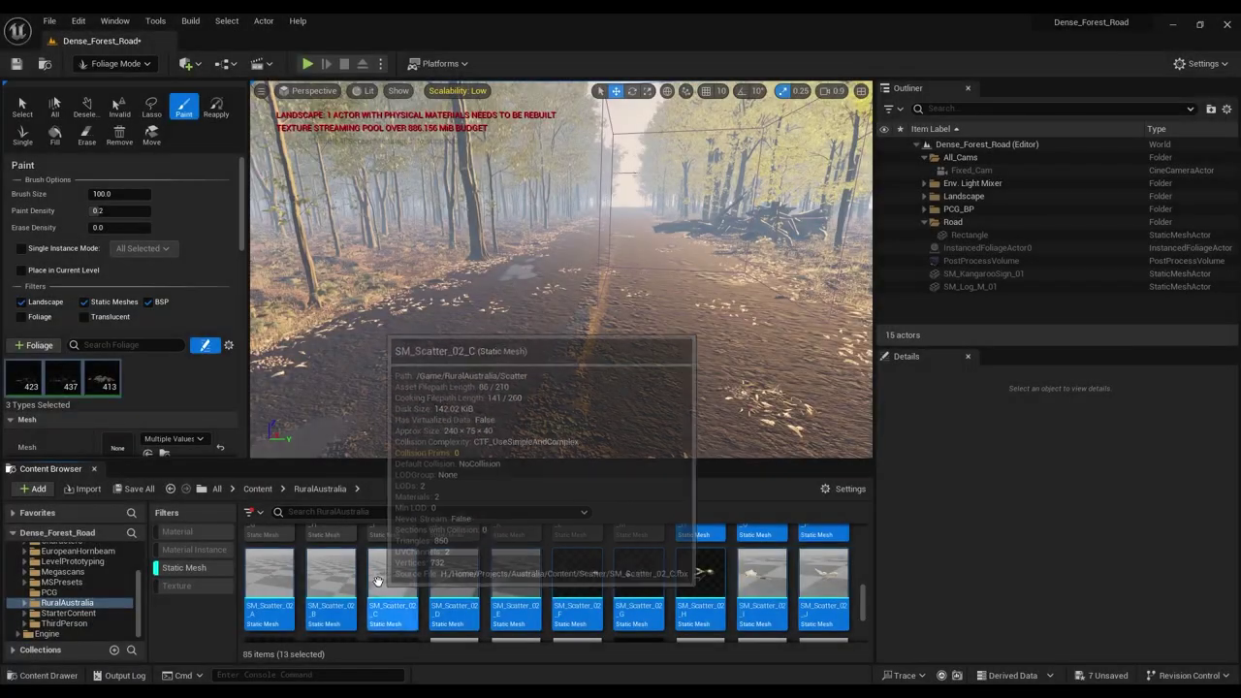
pyautogui.moveTo(377, 581); pyautogui.dragTo(213, 388)
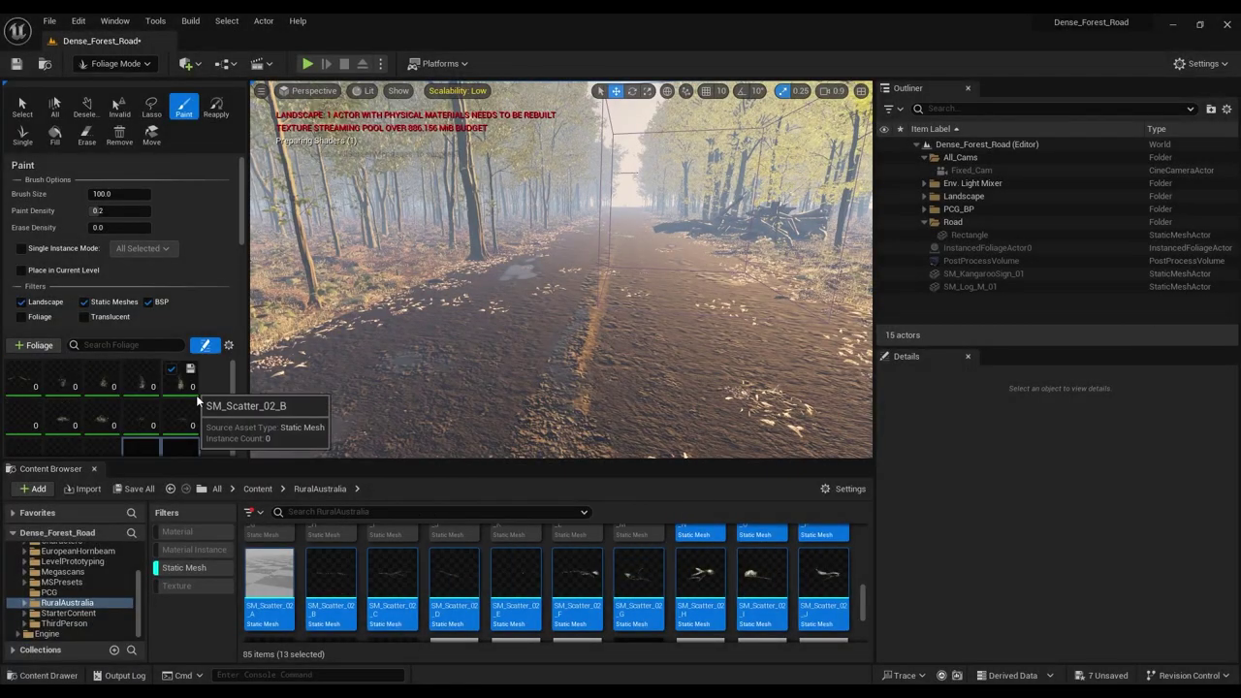
pyautogui.scroll(-2, 194, 411)
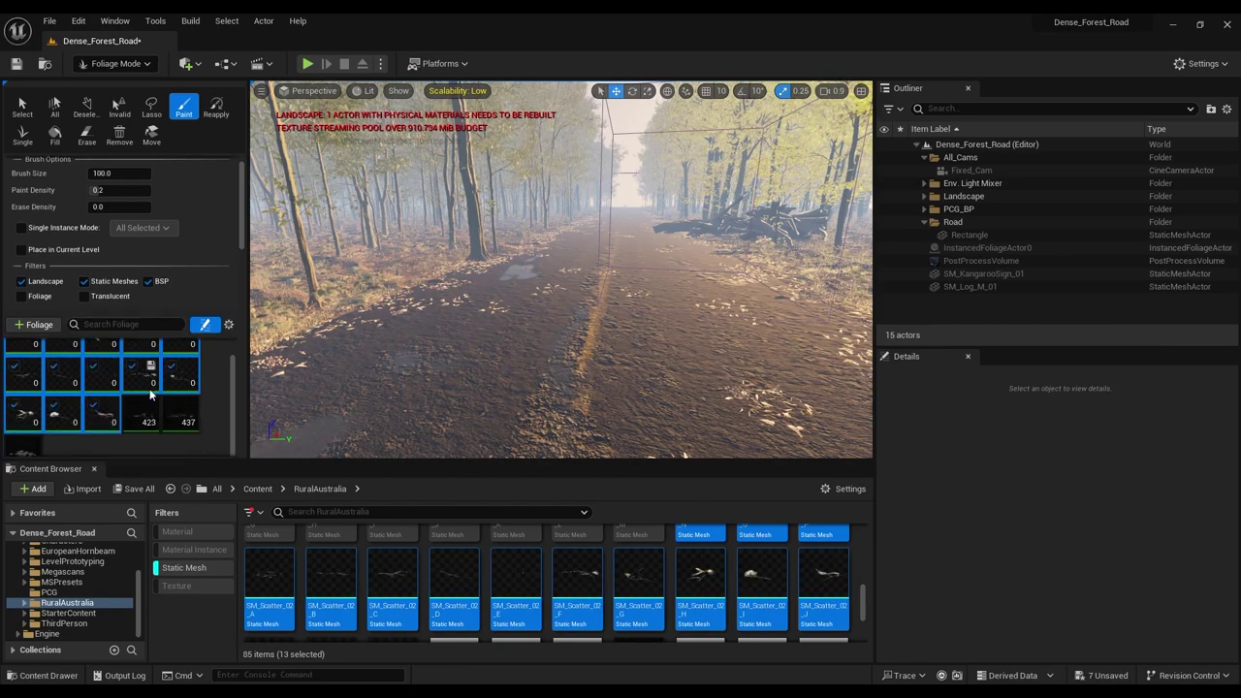
pyautogui.scroll(-5, 145, 418)
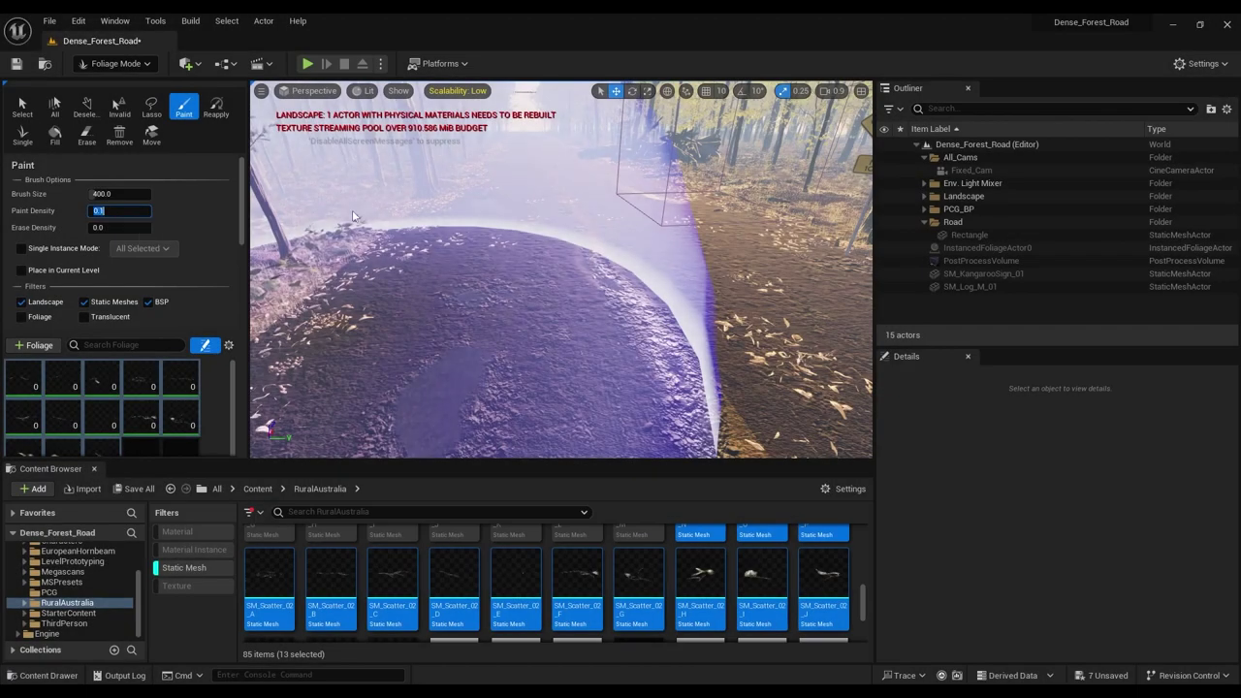
# Step: Set the brush size to 400 and the paint density to 0.1, and paint twig scatter across the road surface
pyautogui.press('s')
pyautogui.moveTo(523, 281)
pyautogui.mouseDown(button='right')
pyautogui.moveTo(549, 315)
pyautogui.moveTo(519, 299)
pyautogui.moveTo(524, 323)
pyautogui.mouseUp(button='right')
pyautogui.press('w')
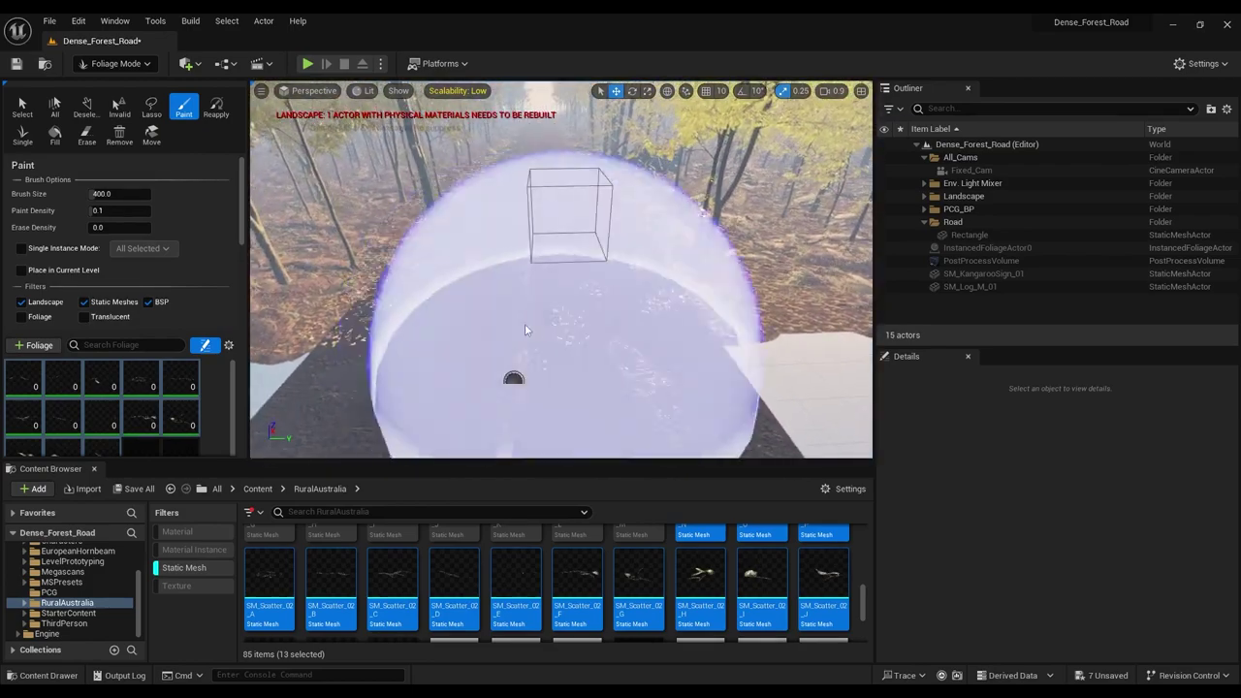
pyautogui.moveTo(527, 250); pyautogui.dragTo(540, 175)
pyautogui.press('w')
pyautogui.moveTo(540, 175)
pyautogui.mouseDown(button='right')
pyautogui.moveTo(544, 225)
pyautogui.moveTo(543, 186)
pyautogui.moveTo(541, 208)
pyautogui.mouseUp(button='right')
pyautogui.press('s')
pyautogui.moveTo(560, 184); pyautogui.dragTo(551, 159)
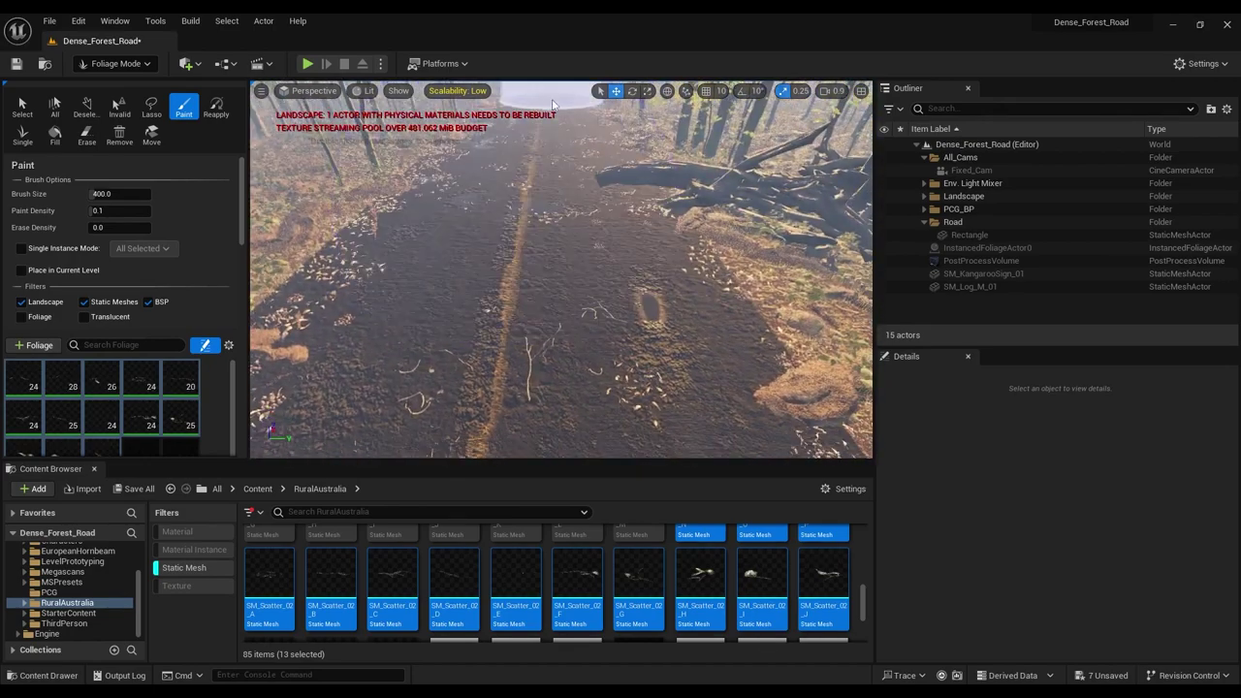
# Step: Continue painting the twig scatter along the rest of the road and return to a low view over the asphalt
pyautogui.moveTo(551, 160)
pyautogui.mouseDown(button='right')
pyautogui.moveTo(546, 118)
pyautogui.moveTo(545, 205)
pyautogui.mouseUp(button='right')
pyautogui.press('e')
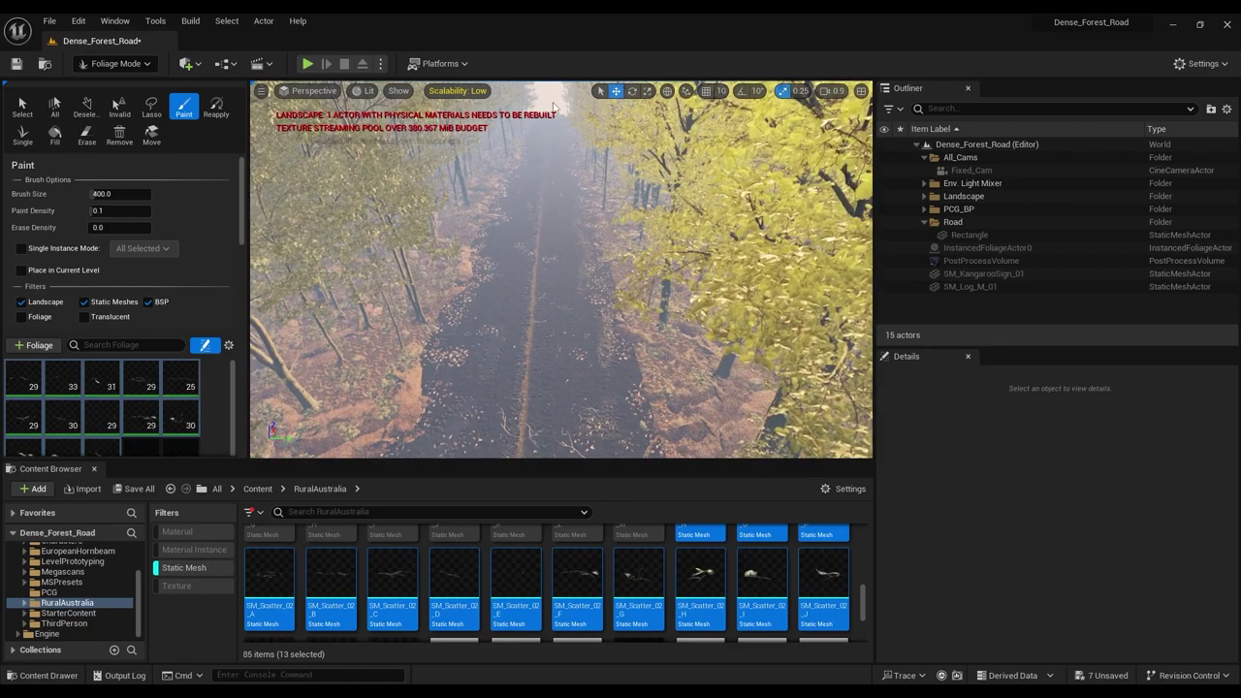
pyautogui.press('s')
pyautogui.moveTo(534, 202)
pyautogui.mouseDown(button='right')
pyautogui.moveTo(533, 229)
pyautogui.moveTo(535, 181)
pyautogui.moveTo(776, 209)
pyautogui.moveTo(804, 200)
pyautogui.mouseUp(button='right')
pyautogui.press('w')
pyautogui.press('s')
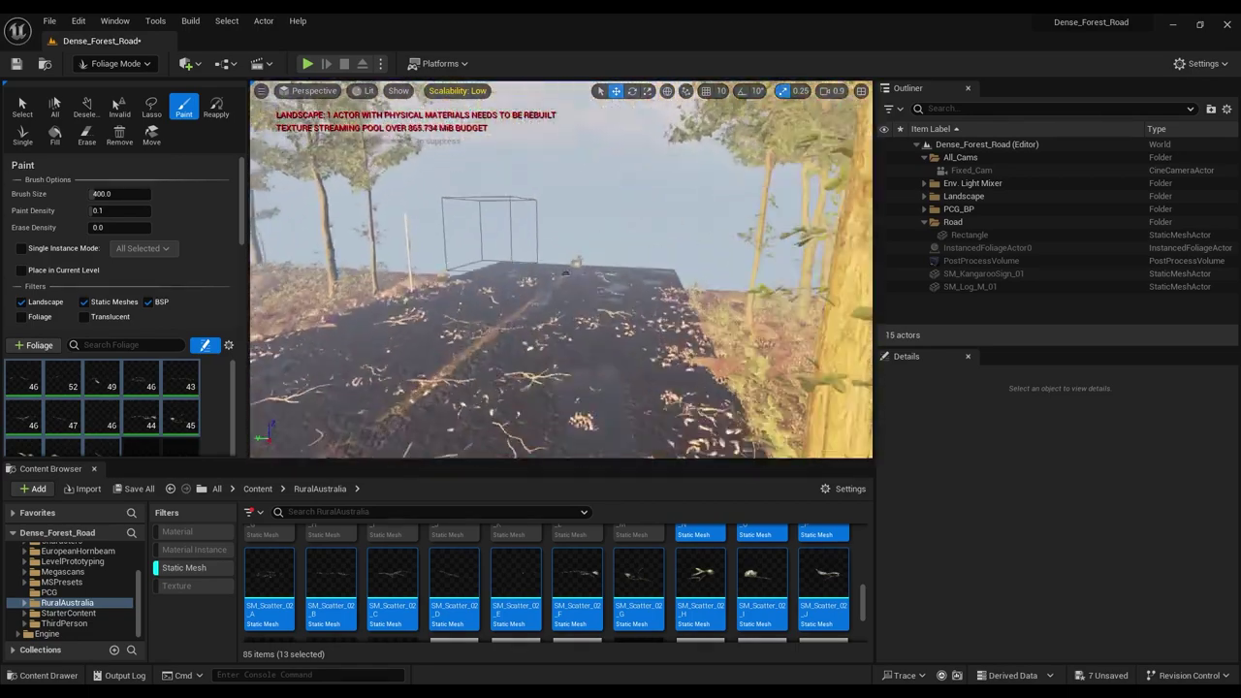
pyautogui.moveTo(565, 273); pyautogui.dragTo(566, 281, button='right')
pyautogui.press('w')
pyautogui.moveTo(587, 303)
pyautogui.mouseDown(button='right')
pyautogui.moveTo(548, 338)
pyautogui.moveTo(626, 343)
pyautogui.moveTo(493, 404)
pyautogui.moveTo(562, 397)
pyautogui.moveTo(451, 428)
pyautogui.moveTo(667, 421)
pyautogui.mouseUp(button='right')
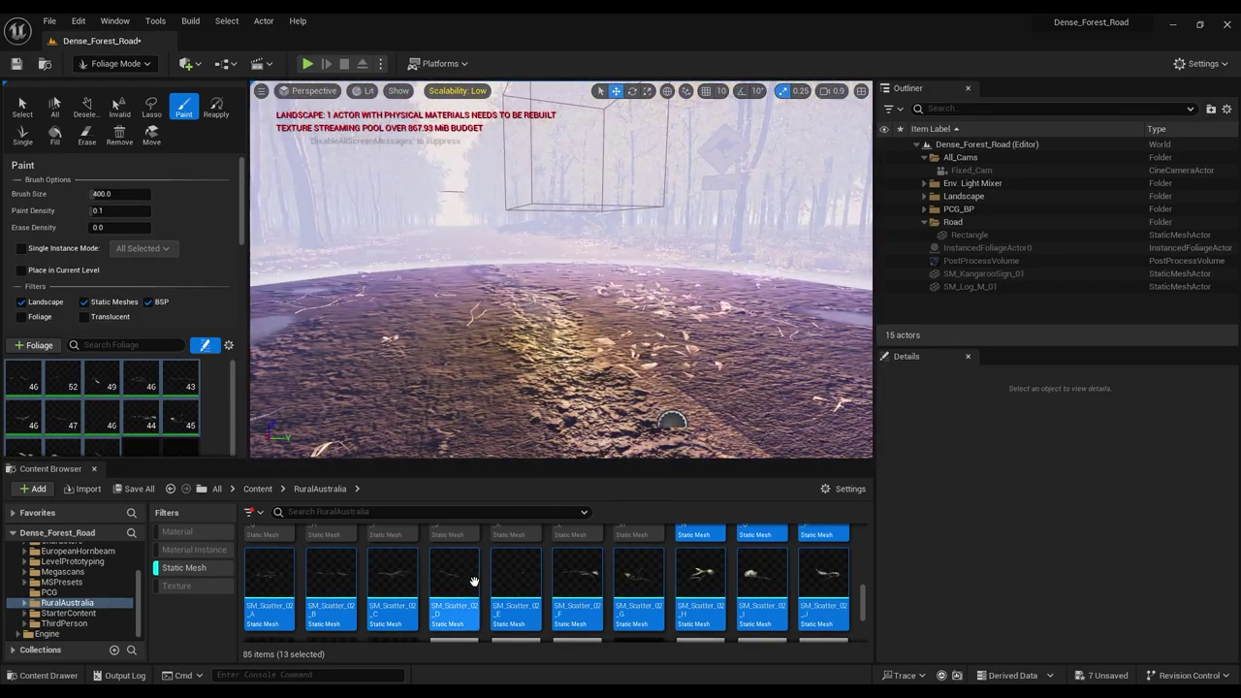
# Step: Locate and select the SM_Roots_01 mesh, and deactivate the twig foliage types already used for painting
pyautogui.scroll(7, 605, 574)
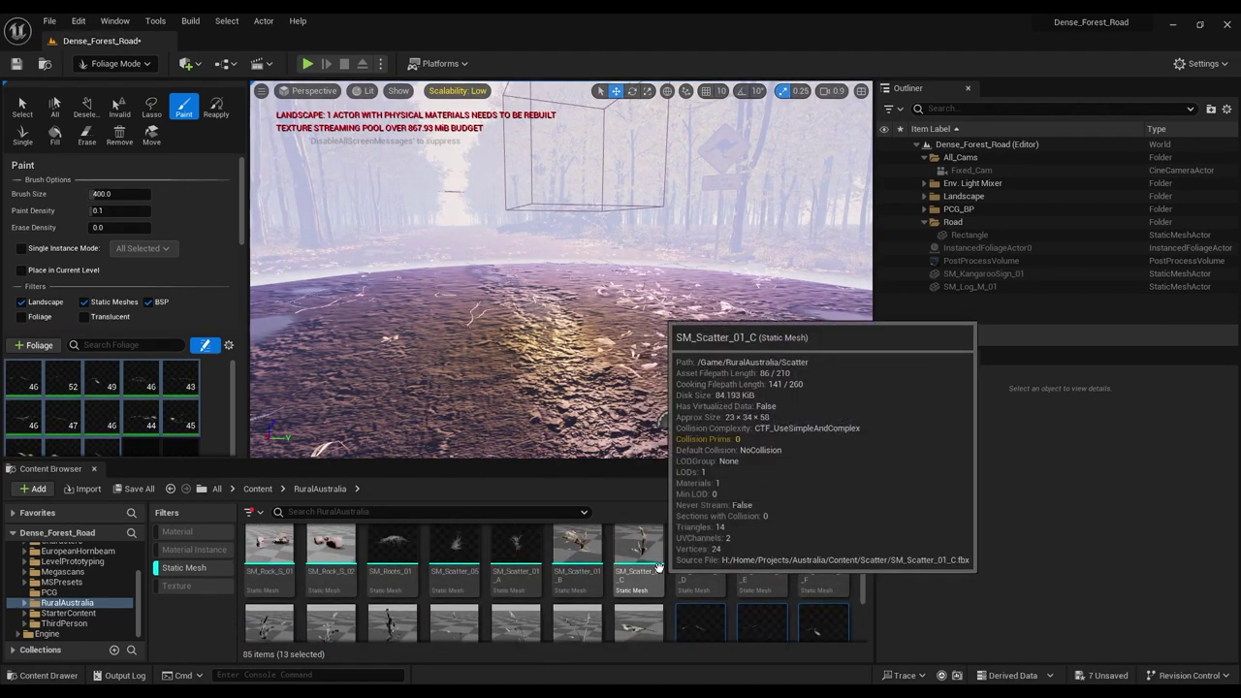
pyautogui.scroll(1, 657, 567)
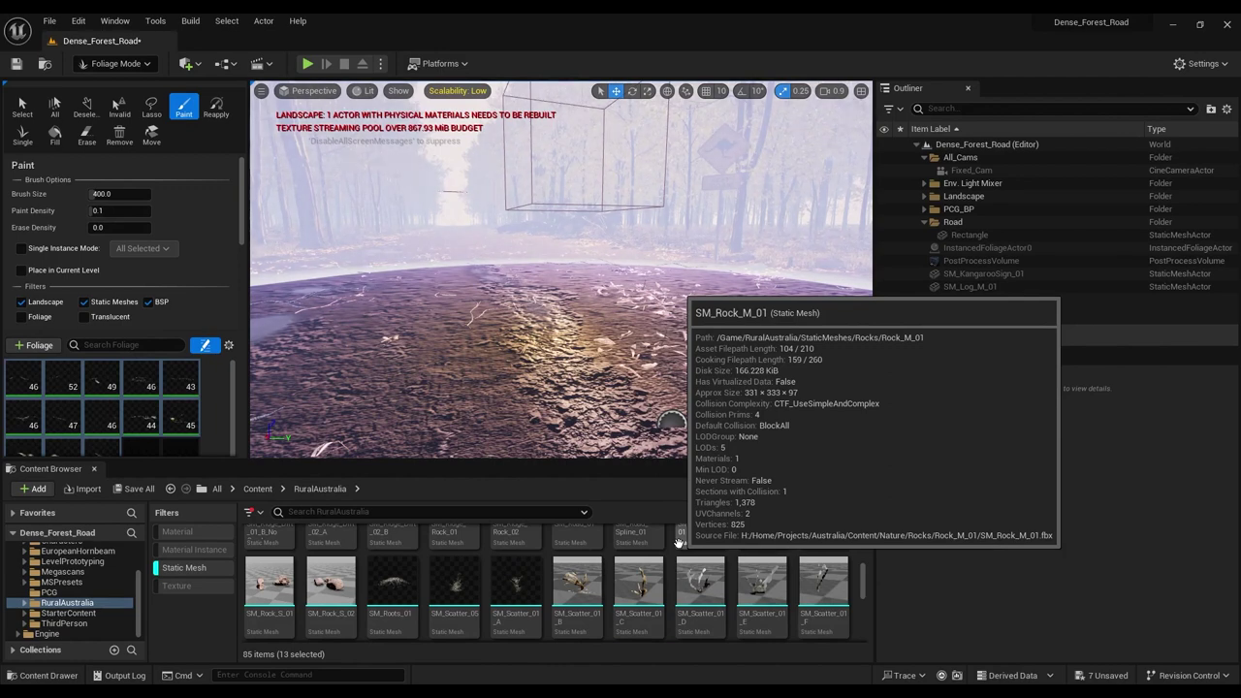
pyautogui.click(392, 583)
pyautogui.scroll(-2, 68, 427)
pyautogui.click(100, 438)
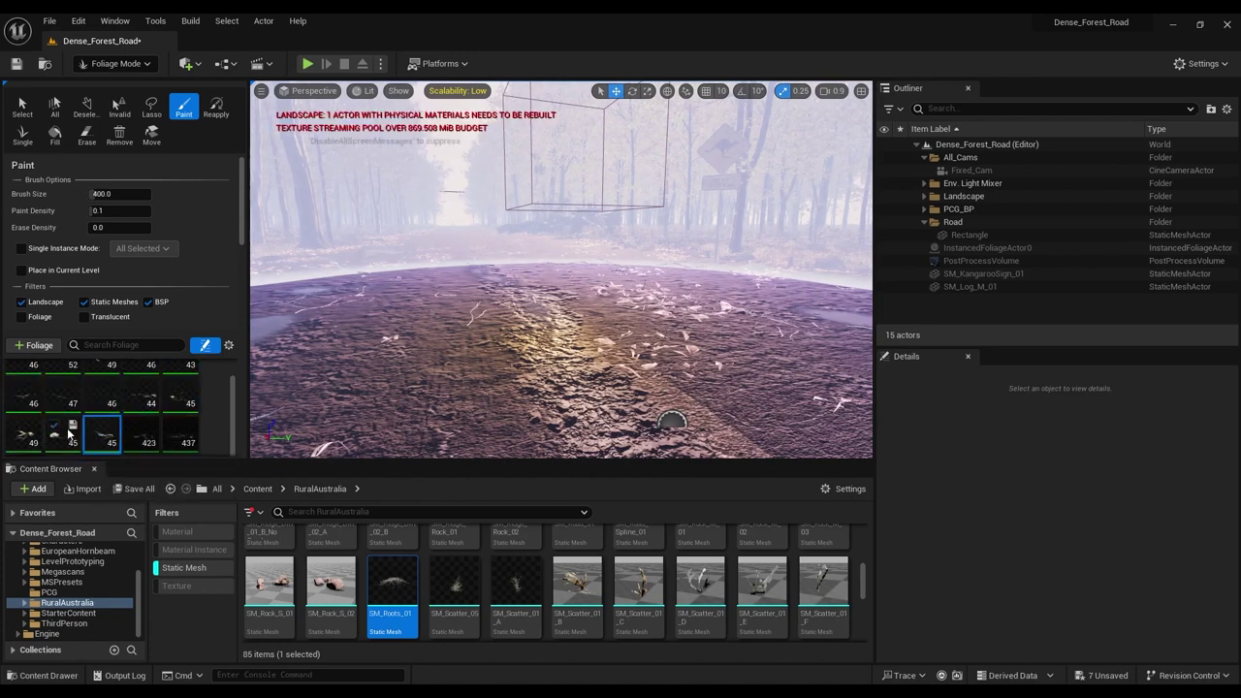
pyautogui.scroll(1, 68, 431)
pyautogui.keyDown('shift'); pyautogui.click(30, 384); pyautogui.keyUp('shift')
pyautogui.click(15, 373)
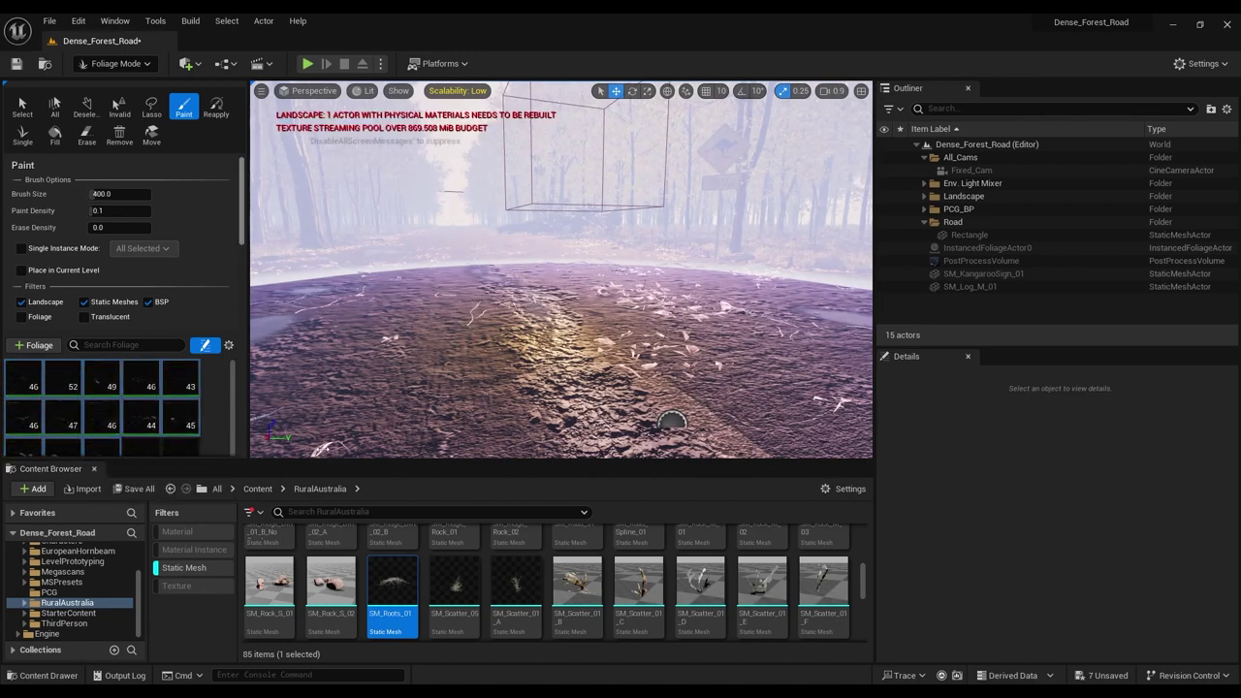
# Step: Add the eight meshes from SM_Roots_01 to SM_Scatter_01_F as foliage types, activate the new types, and set the brush size to 100
pyautogui.keyDown('shift'); pyautogui.click(804, 603); pyautogui.keyUp('shift')
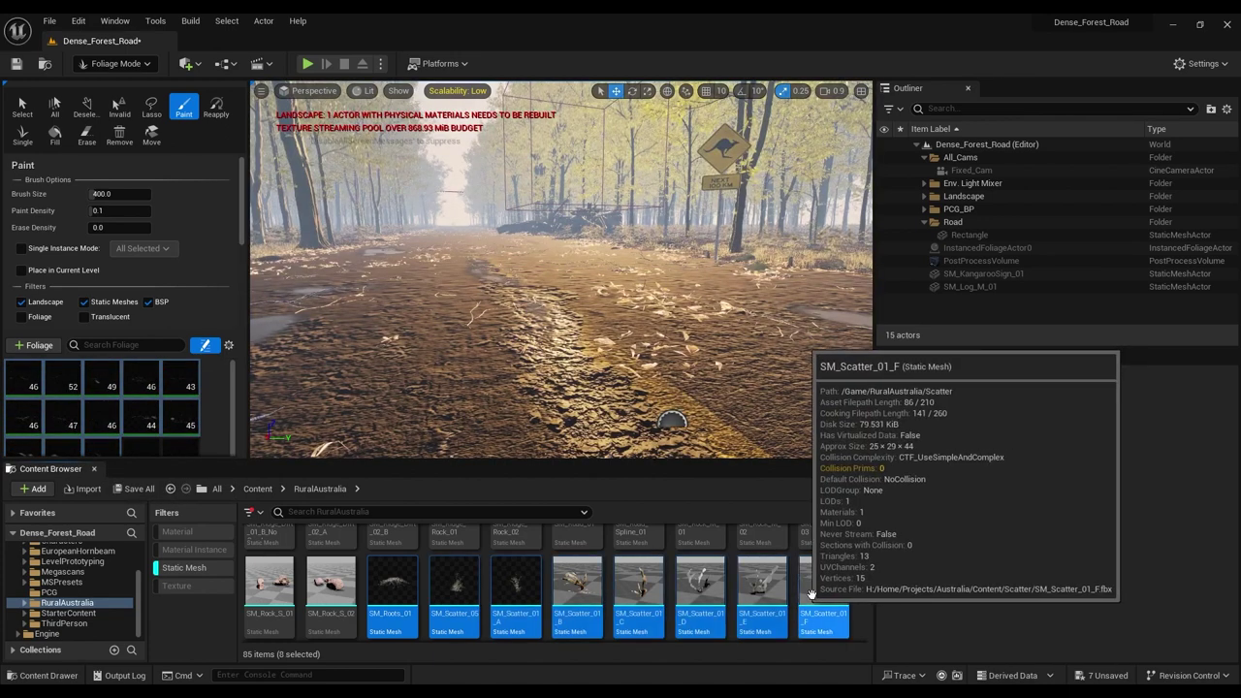
pyautogui.moveTo(803, 603); pyautogui.dragTo(221, 397)
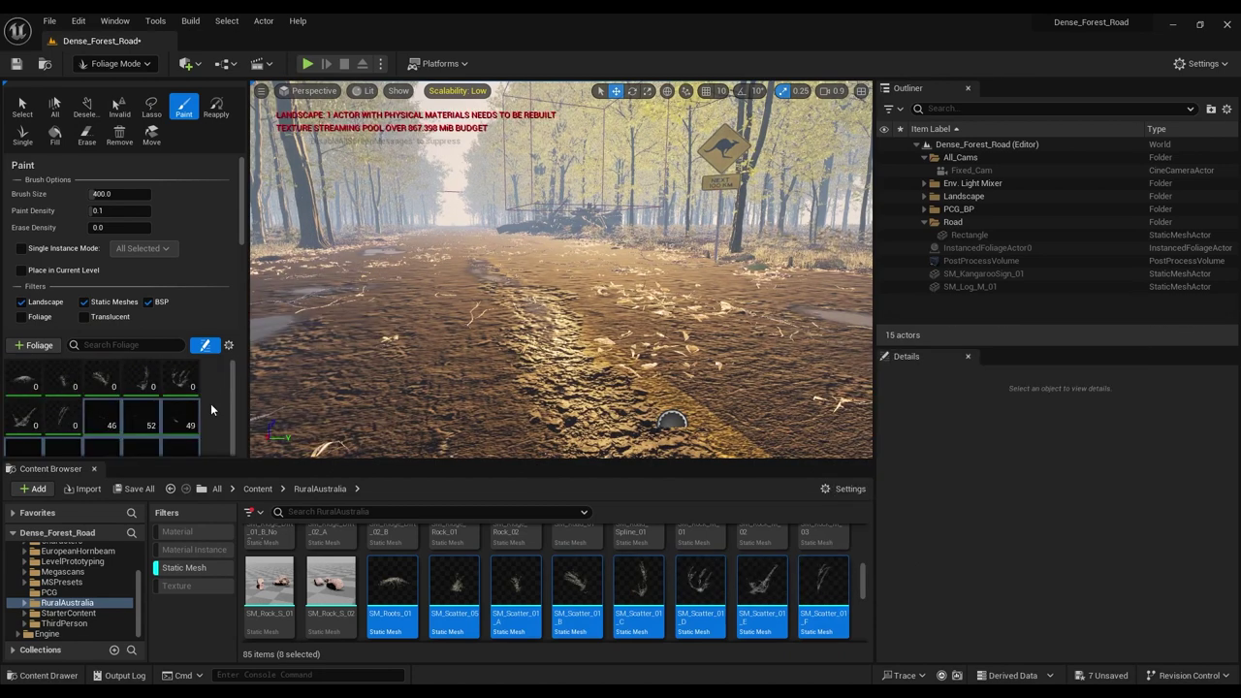
pyautogui.click(18, 387)
pyautogui.keyDown('shift'); pyautogui.click(74, 427); pyautogui.keyUp('shift')
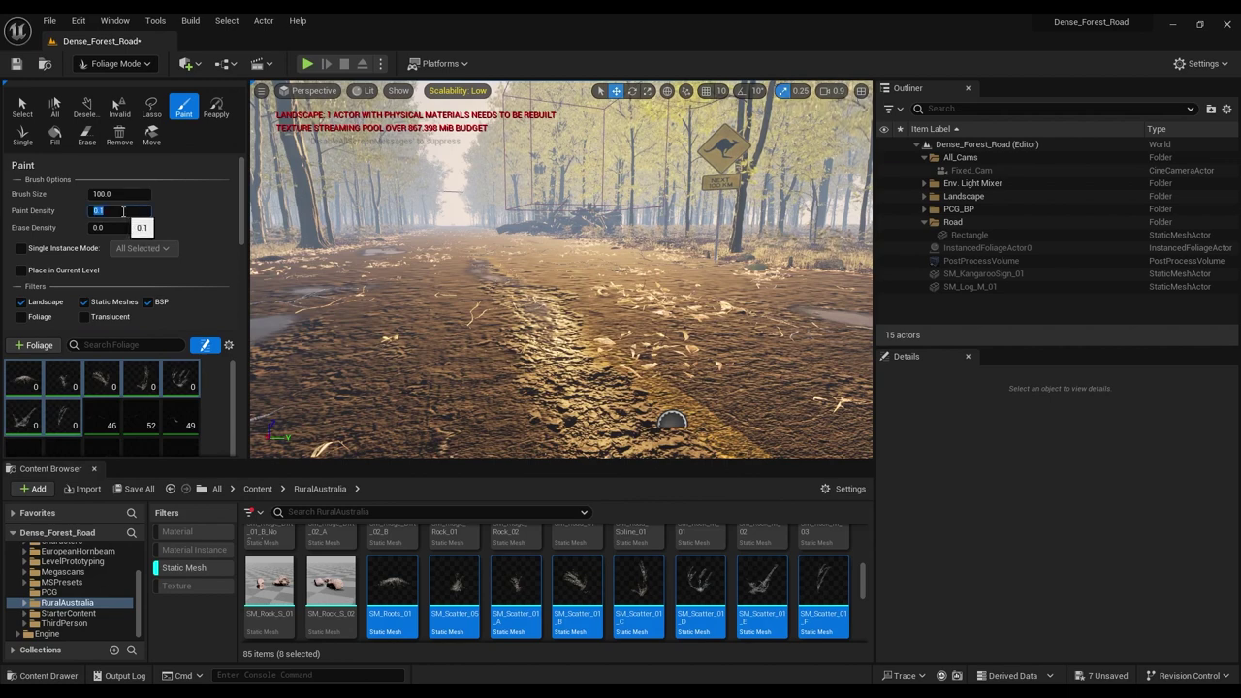
# Step: Try painting the new grass and root types along the road edge at Scale X 0.4 to 0.8, and undo the stroke
pyautogui.scroll(-6, 183, 281)
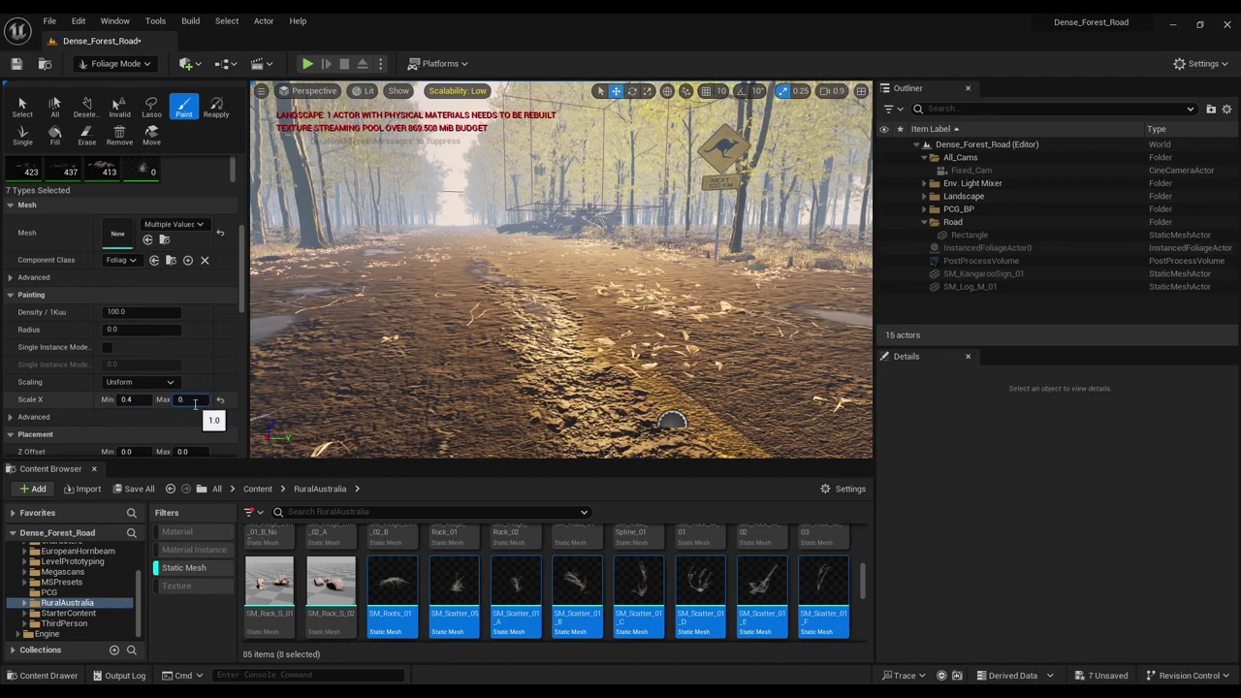
pyautogui.press('Return')
pyautogui.moveTo(463, 298)
pyautogui.mouseDown(button='right')
pyautogui.moveTo(257, 354)
pyautogui.moveTo(363, 351)
pyautogui.moveTo(416, 327)
pyautogui.moveTo(473, 334)
pyautogui.mouseUp(button='right')
pyautogui.moveTo(333, 375)
pyautogui.mouseDown()
pyautogui.moveTo(513, 363)
pyautogui.moveTo(589, 339)
pyautogui.mouseUp()
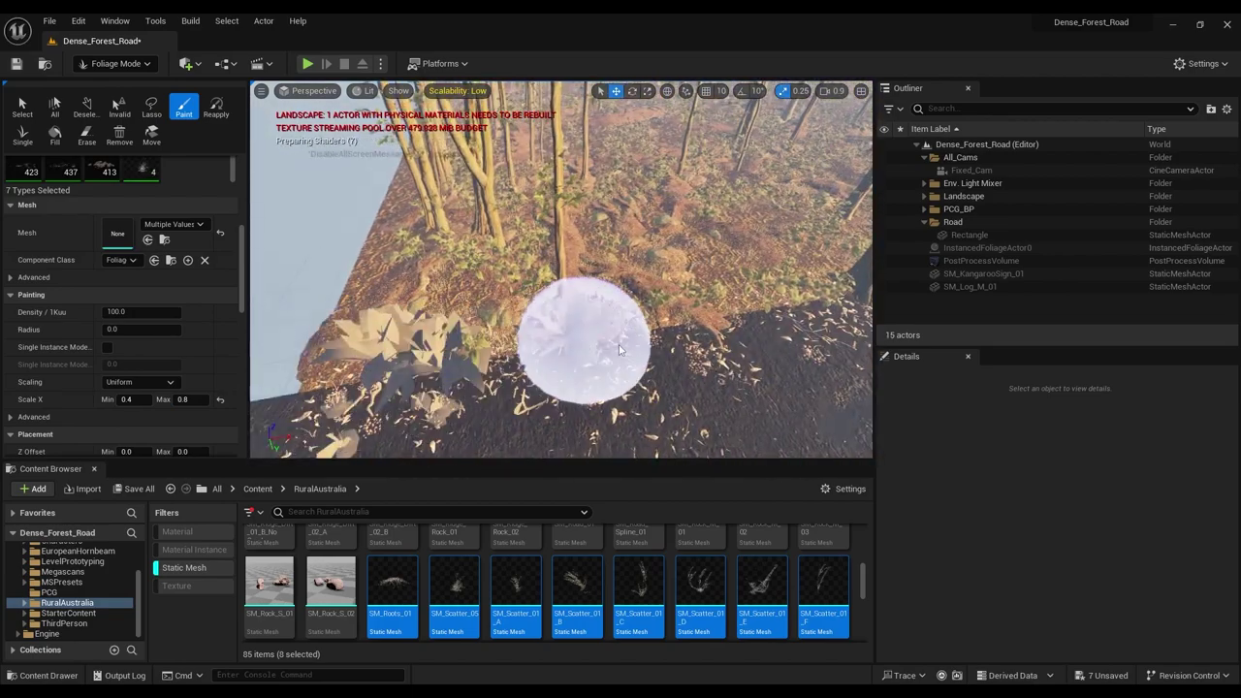
pyautogui.moveTo(590, 339)
pyautogui.mouseDown(button='right')
pyautogui.moveTo(630, 349)
pyautogui.moveTo(572, 310)
pyautogui.moveTo(635, 332)
pyautogui.moveTo(683, 335)
pyautogui.moveTo(679, 320)
pyautogui.mouseUp(button='right')
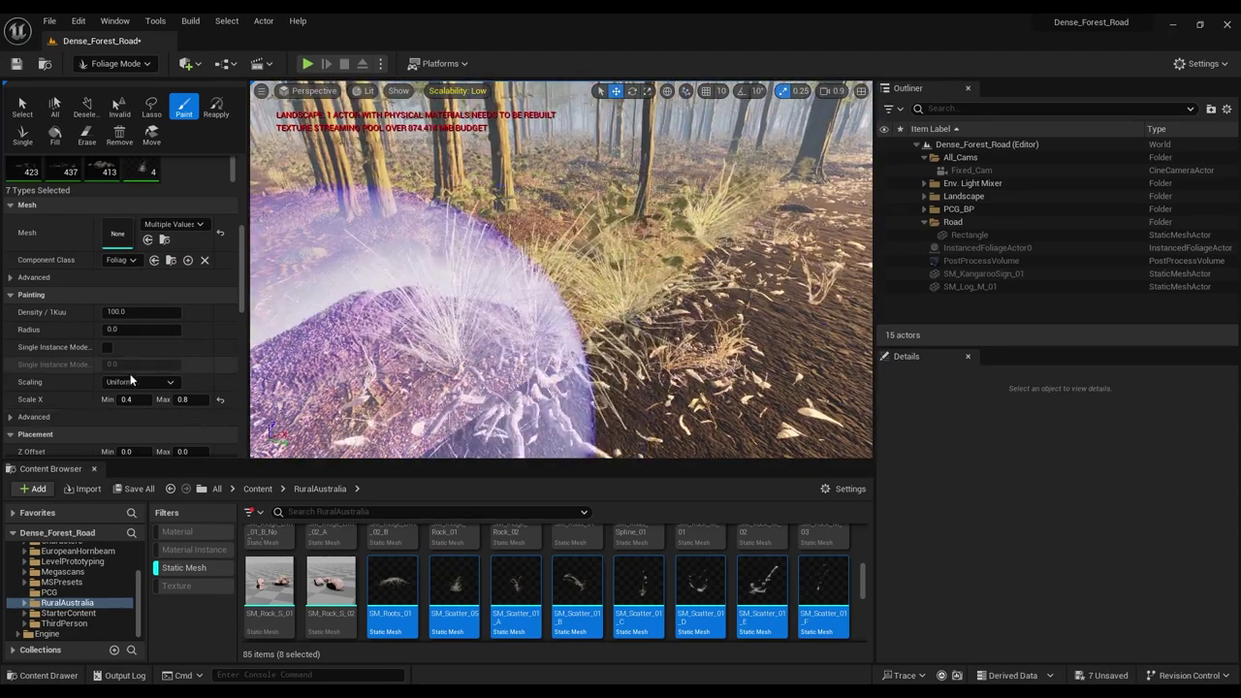
pyautogui.hotkey('ctrl', 'z')
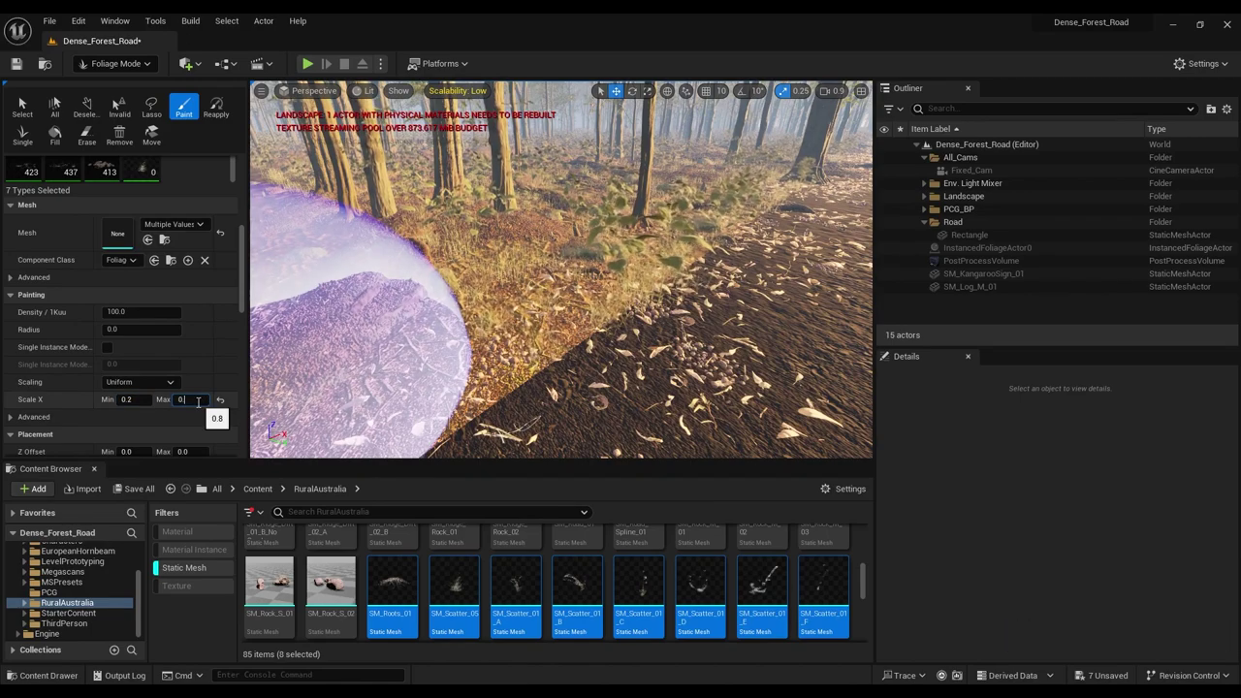
# Step: Set the foliage Scale X to 0.2 minimum and 0.3 maximum, and paint small grass tufts along one edge of the road
pyautogui.moveTo(538, 359)
pyautogui.mouseDown(button='right')
pyautogui.moveTo(499, 402)
pyautogui.moveTo(436, 399)
pyautogui.moveTo(462, 320)
pyautogui.mouseUp(button='right')
pyautogui.moveTo(462, 320); pyautogui.dragTo(614, 295)
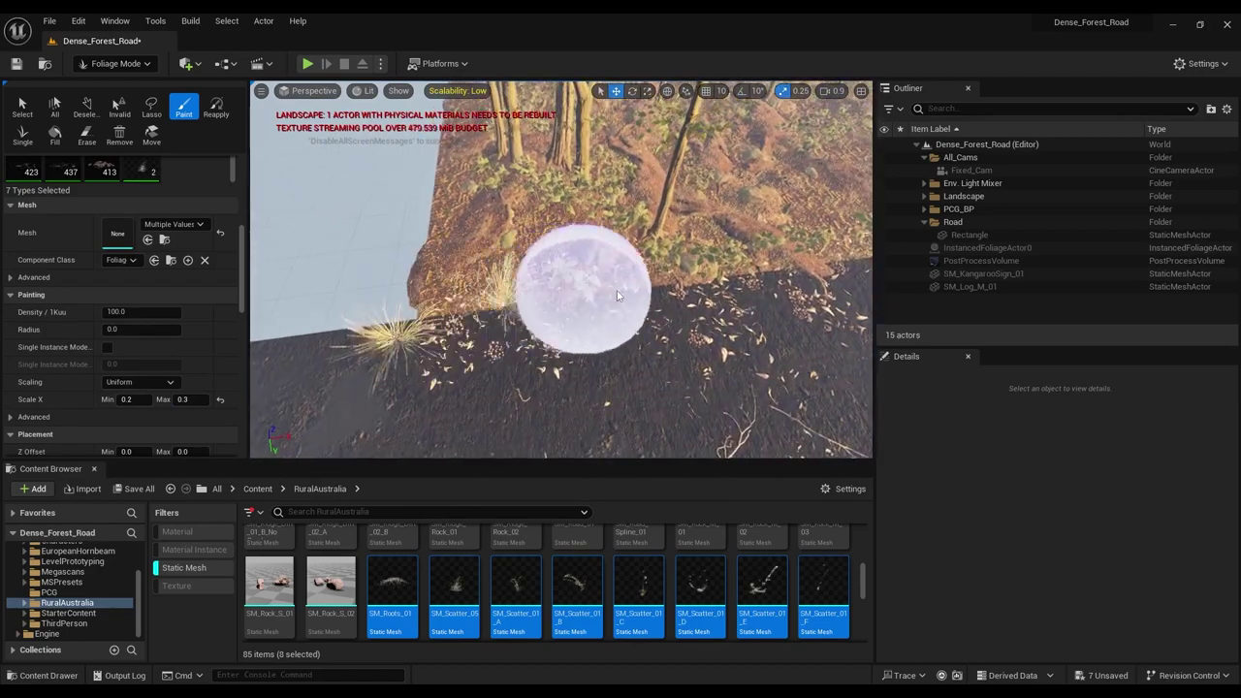
pyautogui.moveTo(615, 295)
pyautogui.mouseDown(button='right')
pyautogui.moveTo(688, 351)
pyautogui.moveTo(635, 320)
pyautogui.moveTo(617, 339)
pyautogui.mouseUp(button='right')
pyautogui.moveTo(585, 346); pyautogui.dragTo(709, 322)
pyautogui.moveTo(709, 322)
pyautogui.mouseDown(button='right')
pyautogui.moveTo(678, 334)
pyautogui.moveTo(742, 351)
pyautogui.moveTo(592, 341)
pyautogui.moveTo(635, 327)
pyautogui.moveTo(617, 320)
pyautogui.mouseUp(button='right')
pyautogui.moveTo(618, 320); pyautogui.dragTo(762, 246)
pyautogui.moveTo(762, 246)
pyautogui.mouseDown(button='right')
pyautogui.moveTo(844, 250)
pyautogui.moveTo(832, 229)
pyautogui.moveTo(780, 238)
pyautogui.moveTo(839, 248)
pyautogui.mouseUp(button='right')
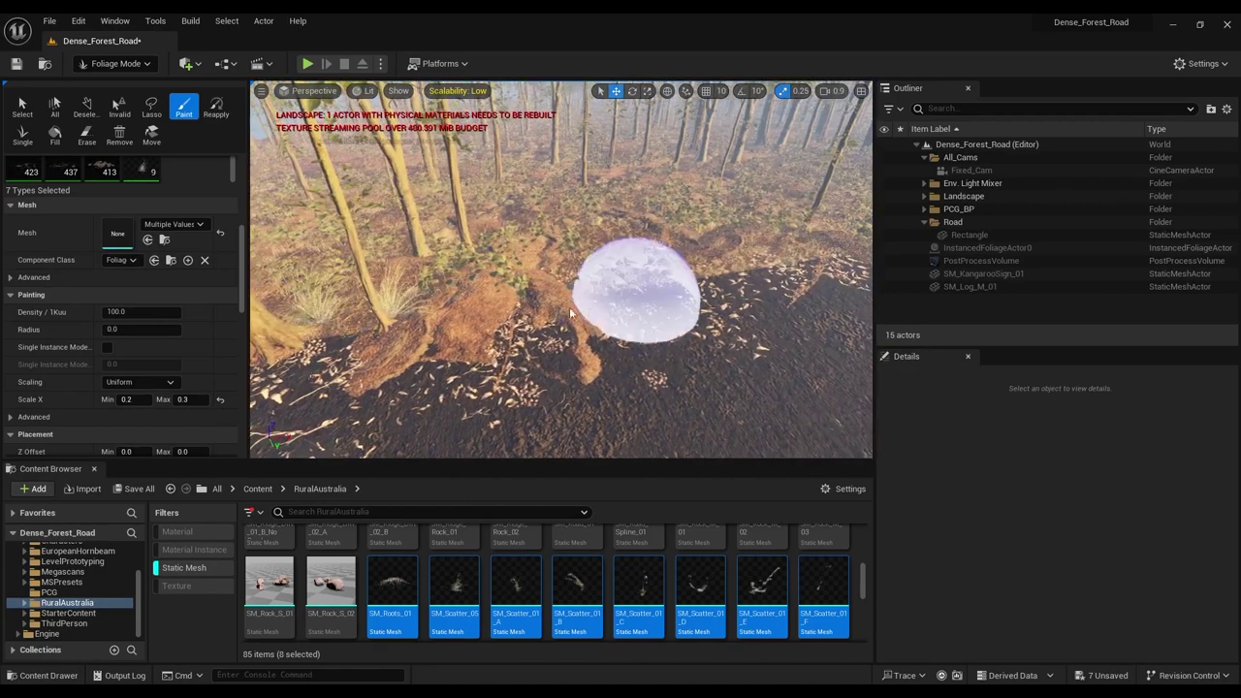
pyautogui.moveTo(541, 316)
pyautogui.mouseDown()
pyautogui.moveTo(681, 278)
pyautogui.moveTo(792, 266)
pyautogui.mouseUp()
pyautogui.moveTo(792, 266)
pyautogui.mouseDown(button='right')
pyautogui.moveTo(824, 254)
pyautogui.moveTo(853, 267)
pyautogui.moveTo(766, 282)
pyautogui.moveTo(722, 254)
pyautogui.moveTo(693, 271)
pyautogui.moveTo(673, 262)
pyautogui.moveTo(843, 276)
pyautogui.moveTo(809, 238)
pyautogui.moveTo(802, 256)
pyautogui.mouseUp(button='right')
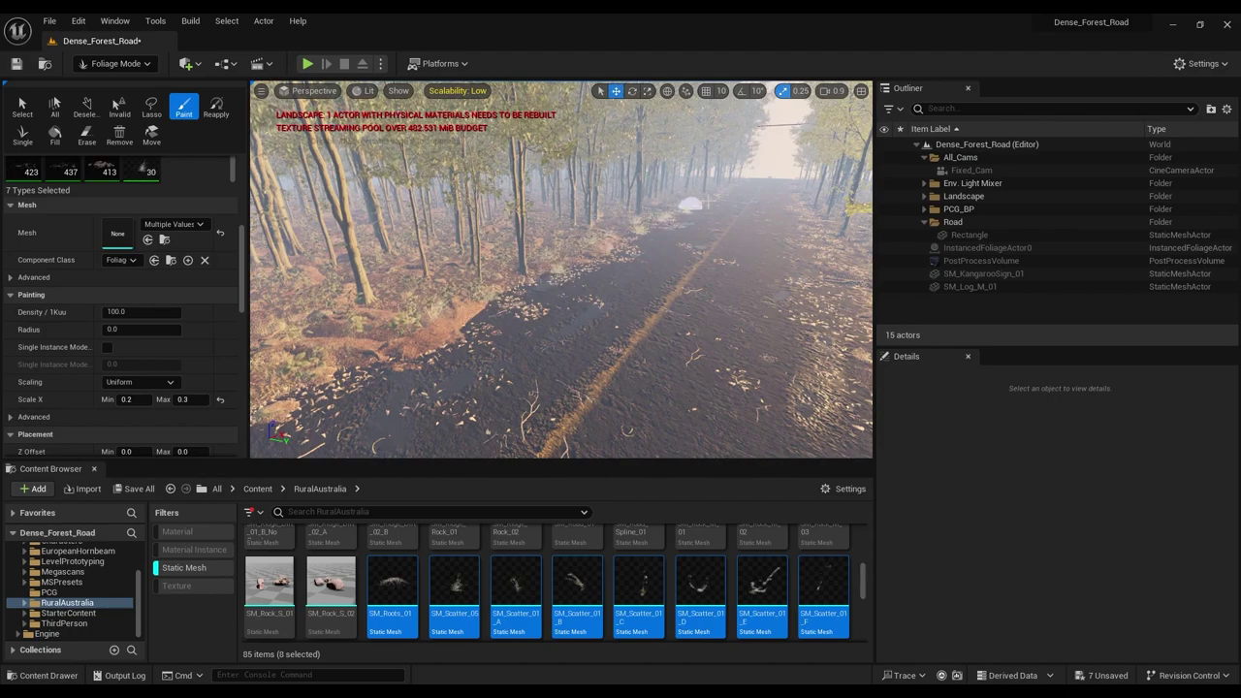
# Step: Paint the same small grass tufts along the opposite road edge, past the log pile to the far end
pyautogui.moveTo(563, 271); pyautogui.dragTo(815, 306, button='right')
pyautogui.moveTo(778, 160)
pyautogui.mouseDown(button='right')
pyautogui.moveTo(693, 179)
pyautogui.moveTo(772, 243)
pyautogui.mouseUp(button='right')
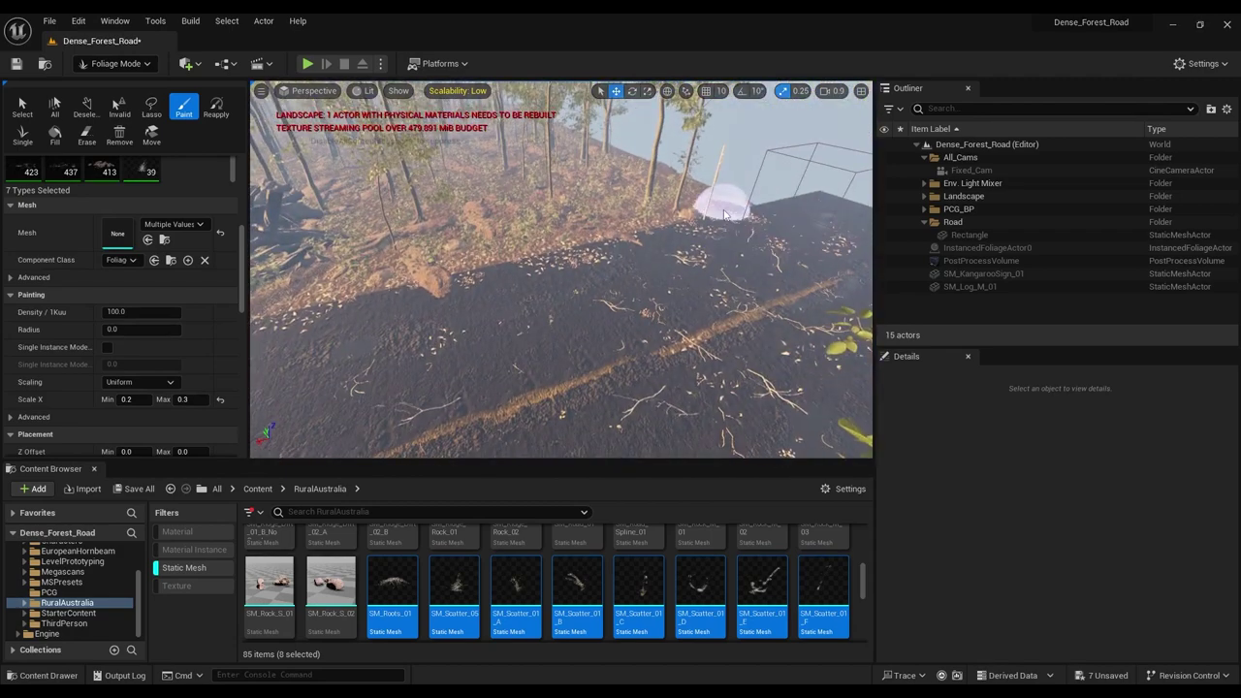
pyautogui.moveTo(319, 298)
pyautogui.mouseDown(button='right')
pyautogui.moveTo(228, 308)
pyautogui.moveTo(184, 295)
pyautogui.mouseUp(button='right')
pyautogui.moveTo(588, 322); pyautogui.dragTo(570, 322, button='right')
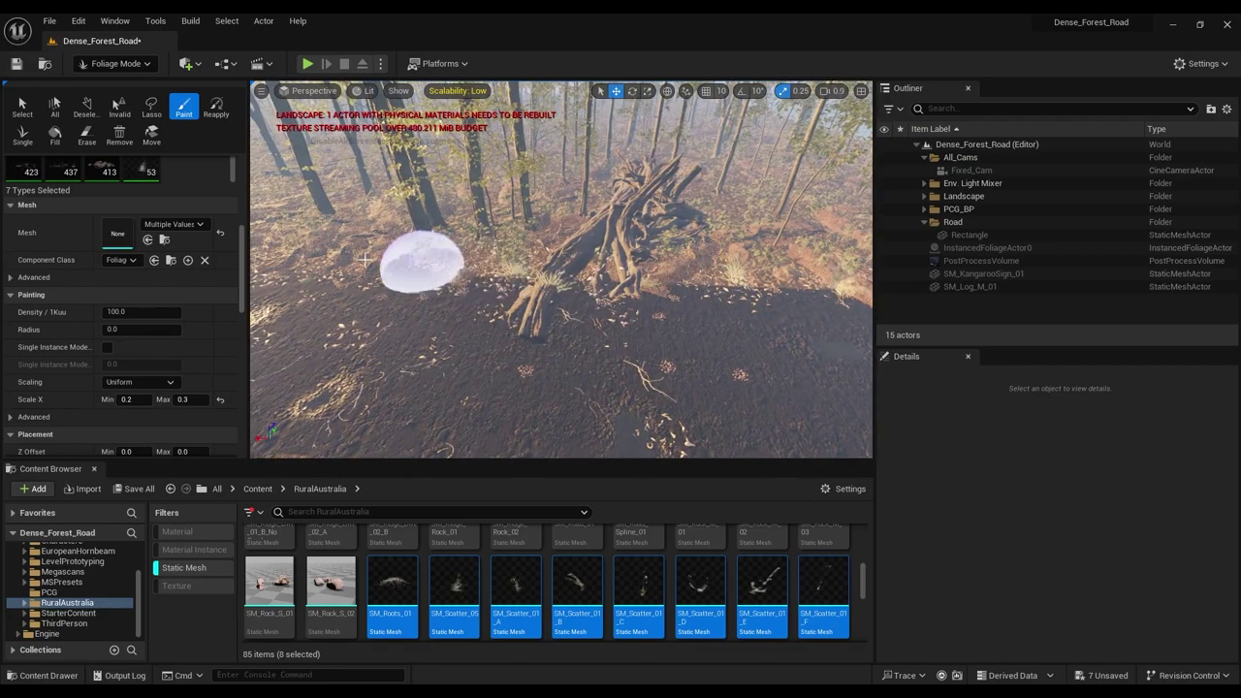
pyautogui.moveTo(279, 257)
pyautogui.mouseDown(button='right')
pyautogui.moveTo(228, 296)
pyautogui.moveTo(209, 272)
pyautogui.moveTo(160, 293)
pyautogui.mouseUp(button='right')
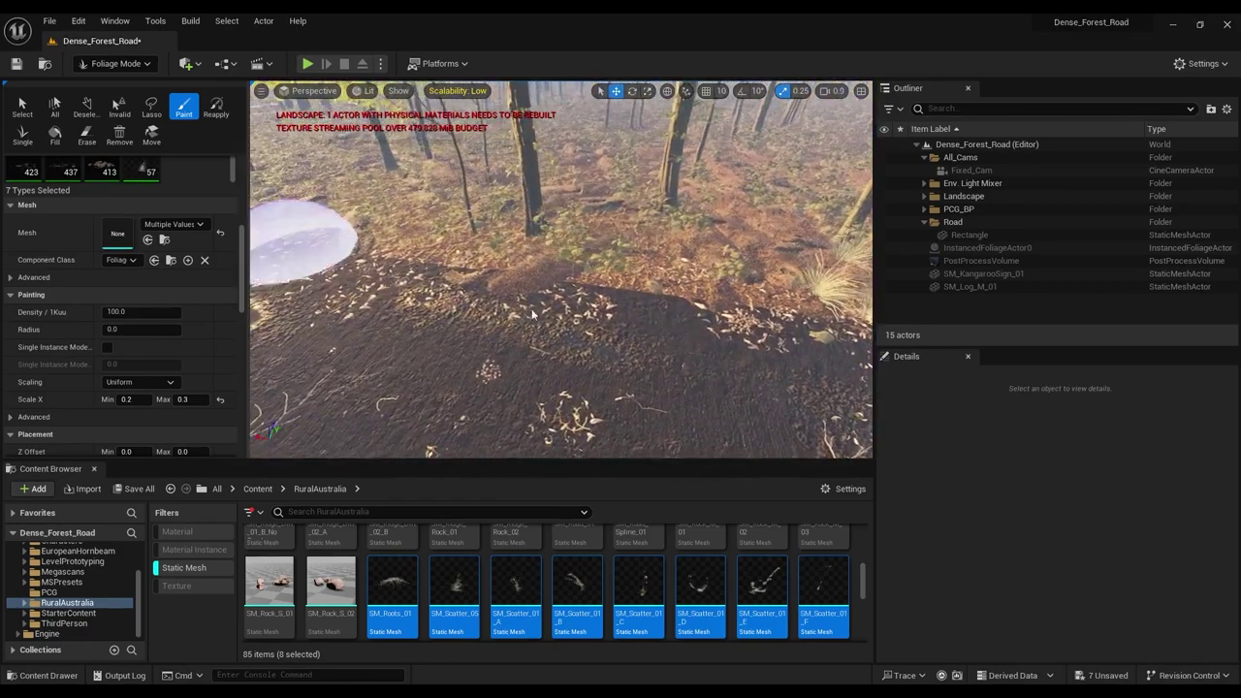
pyautogui.click(679, 276)
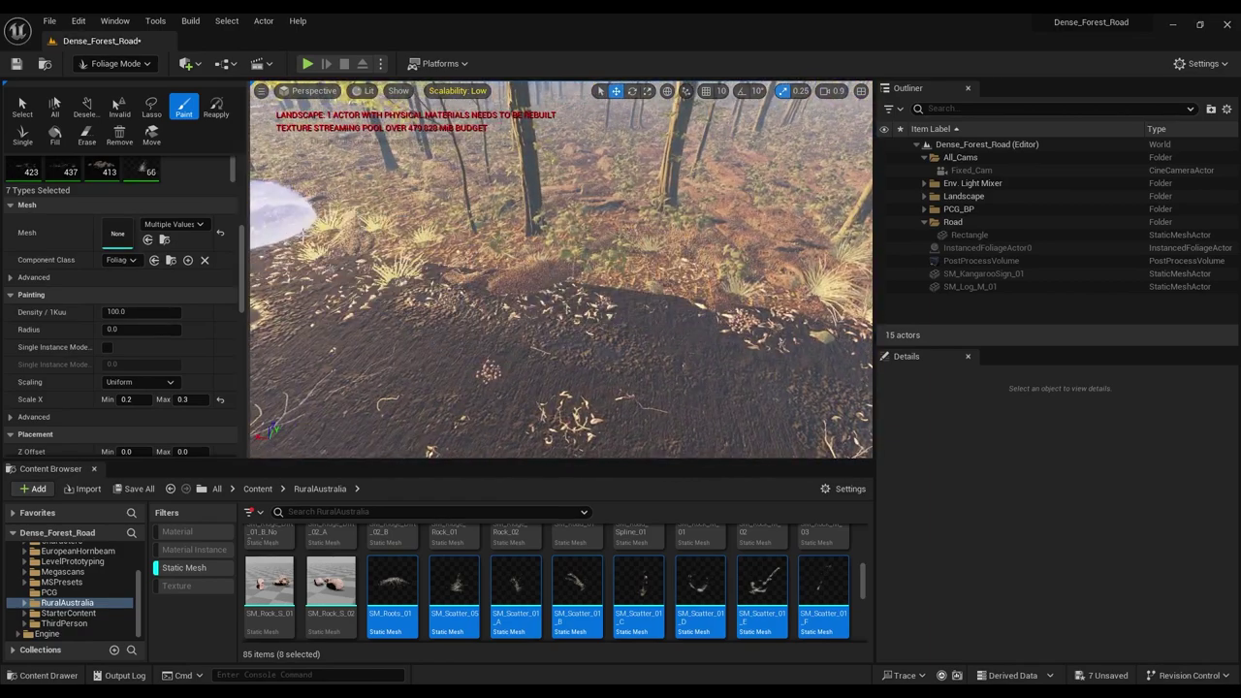
pyautogui.moveTo(304, 236); pyautogui.dragTo(208, 230, button='right')
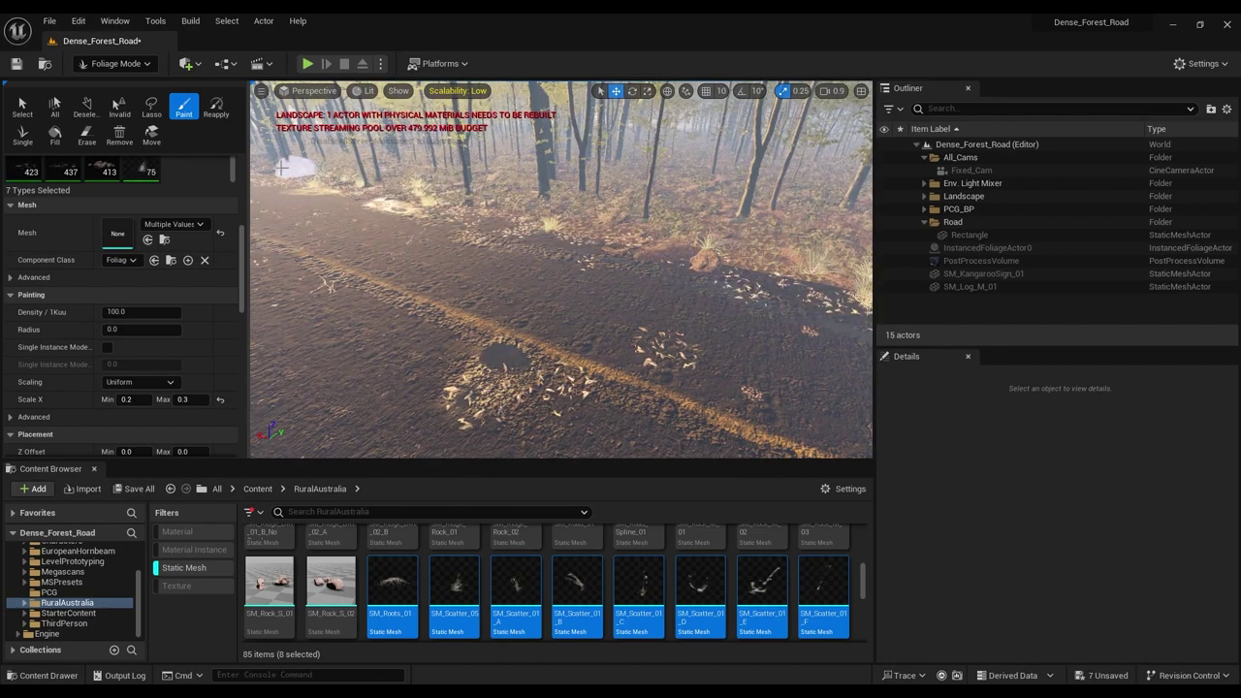
pyautogui.moveTo(560, 269); pyautogui.dragTo(558, 310, button='right')
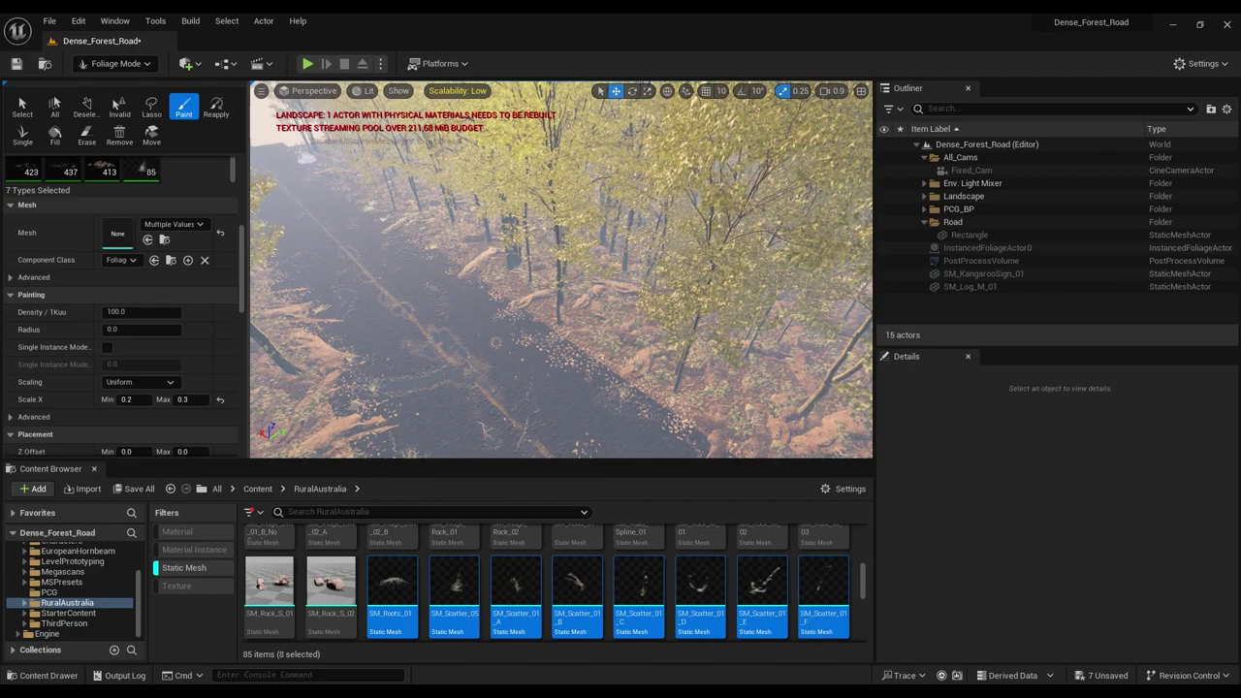
pyautogui.moveTo(448, 268)
pyautogui.mouseDown(button='right')
pyautogui.moveTo(418, 279)
pyautogui.moveTo(394, 239)
pyautogui.moveTo(378, 260)
pyautogui.moveTo(527, 298)
pyautogui.mouseUp(button='right')
# Step: Select the three S_Tundra_Stone static meshes in the Megascans folder
pyautogui.click(322, 593)
pyautogui.scroll(3, 768, 586)
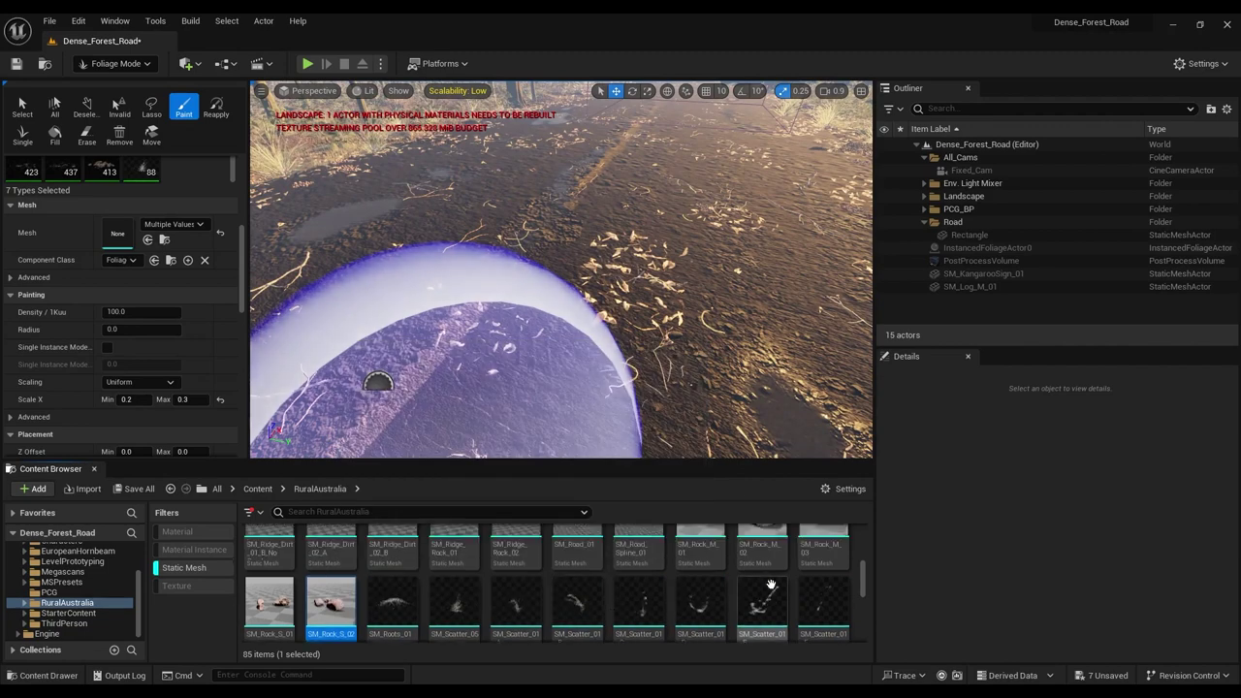
pyautogui.scroll(-1, 755, 594)
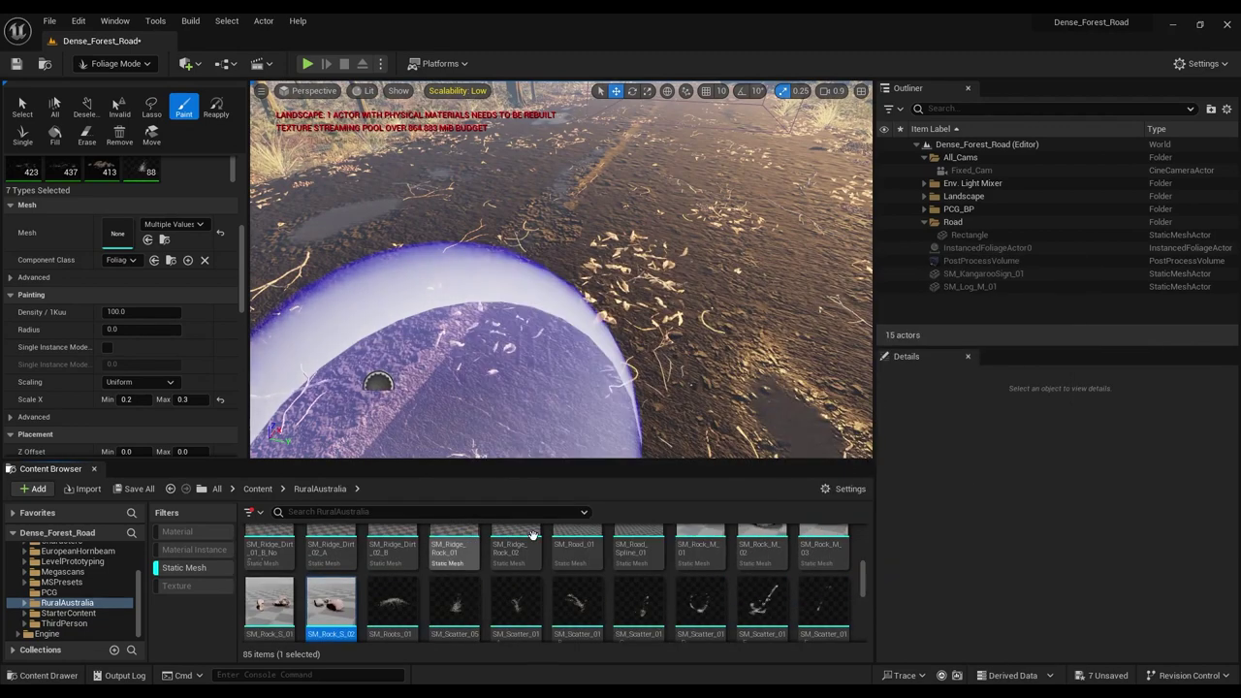
pyautogui.scroll(1, 142, 588)
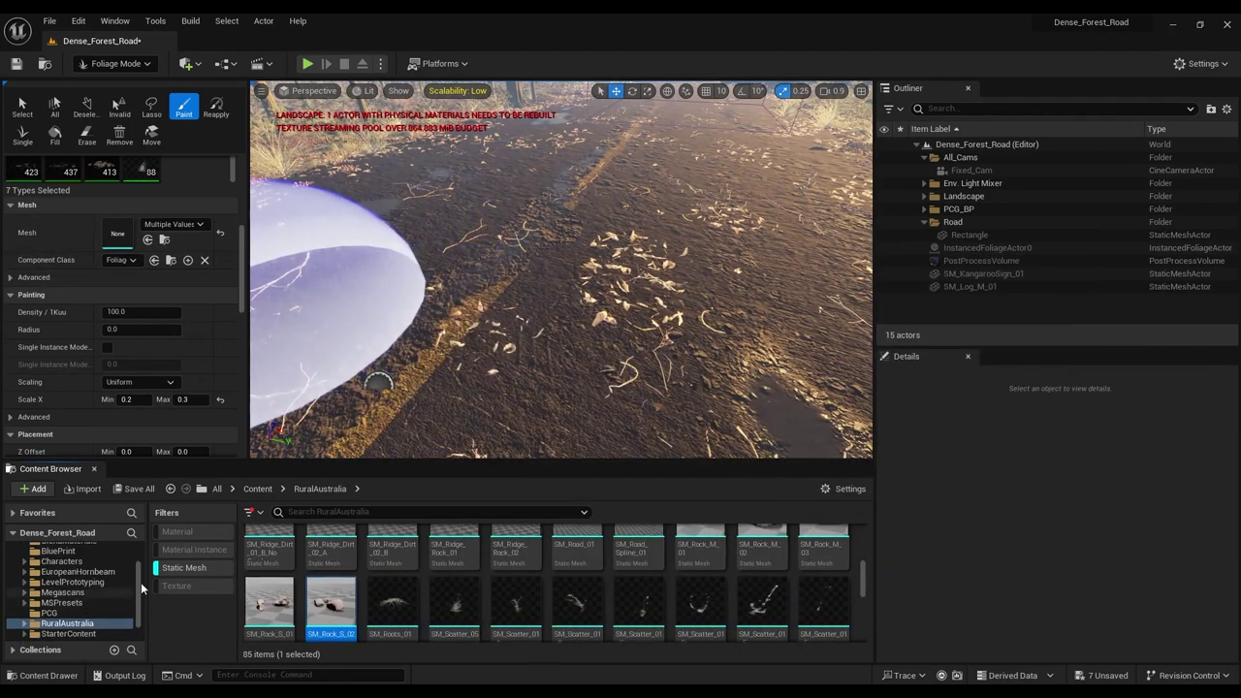
pyautogui.click(78, 572)
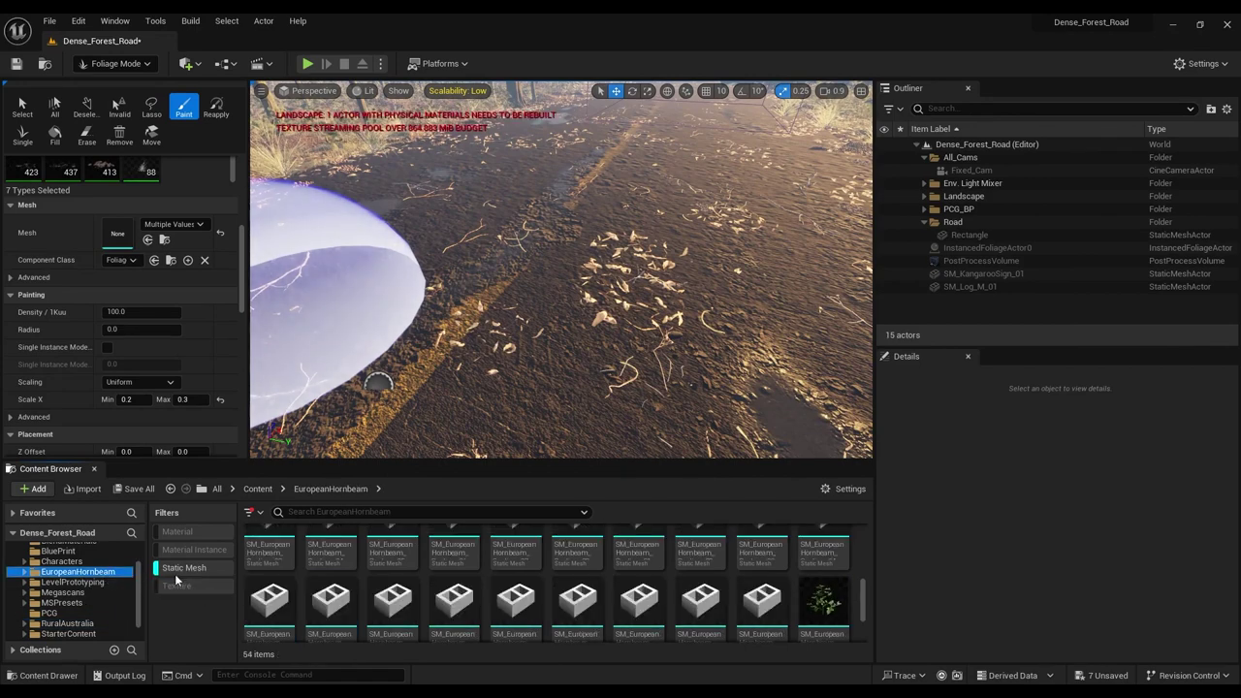
pyautogui.click(62, 592)
pyautogui.scroll(2, 341, 594)
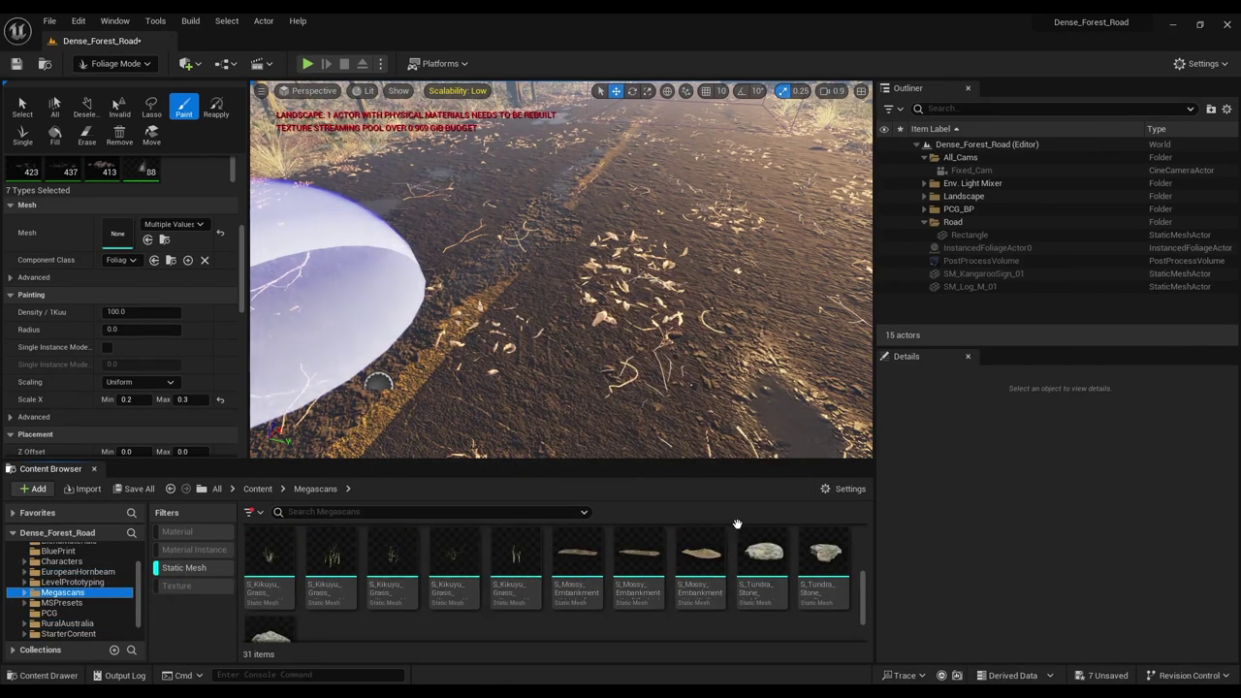
pyautogui.click(771, 571)
pyautogui.scroll(-2, 773, 572)
pyautogui.keyDown('shift'); pyautogui.click(278, 595); pyautogui.keyUp('shift')
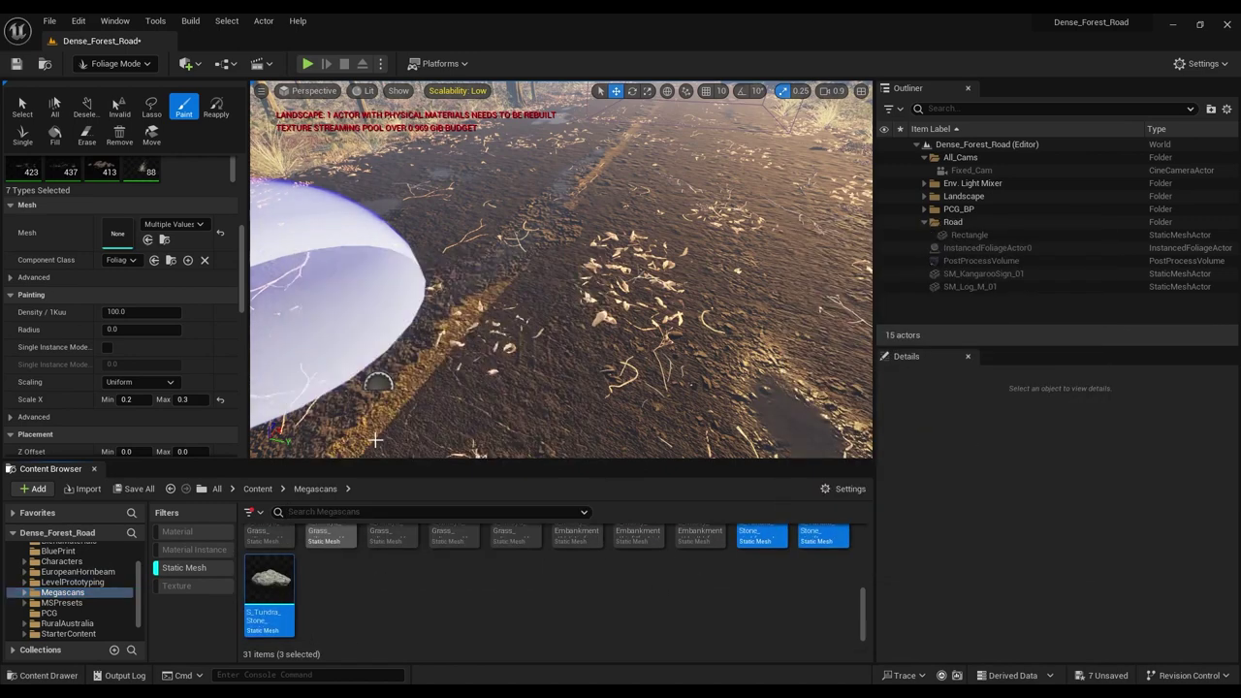
# Step: Deactivate the seven root and scatter foliage types, and add and select the three Tundra stone meshes as foliage types
pyautogui.scroll(3, 62, 306)
pyautogui.scroll(2, 128, 258)
pyautogui.scroll(-3, 124, 248)
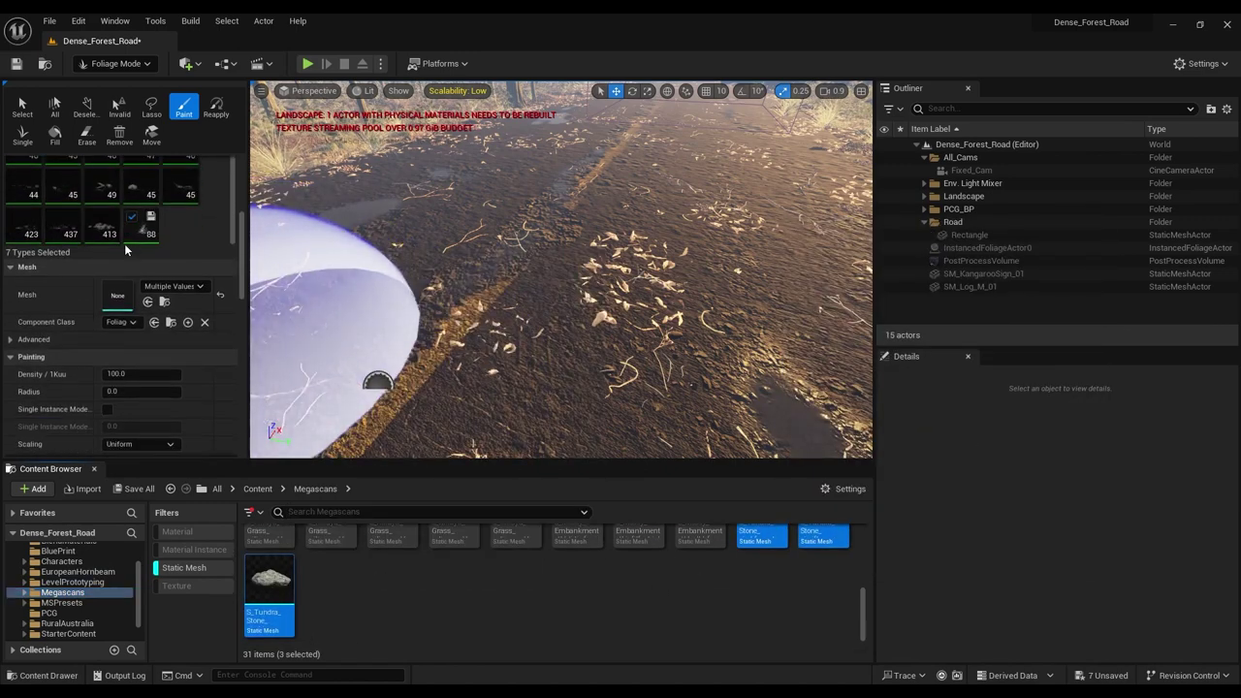
pyautogui.scroll(2, 130, 229)
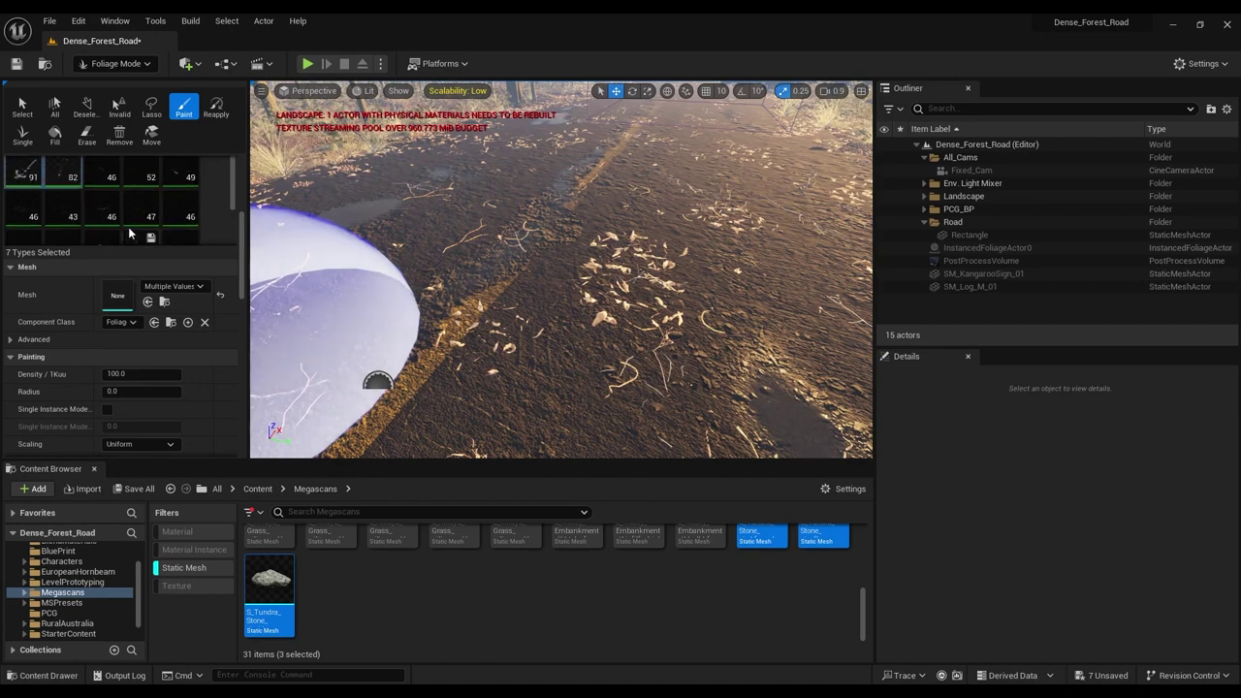
pyautogui.click(65, 172)
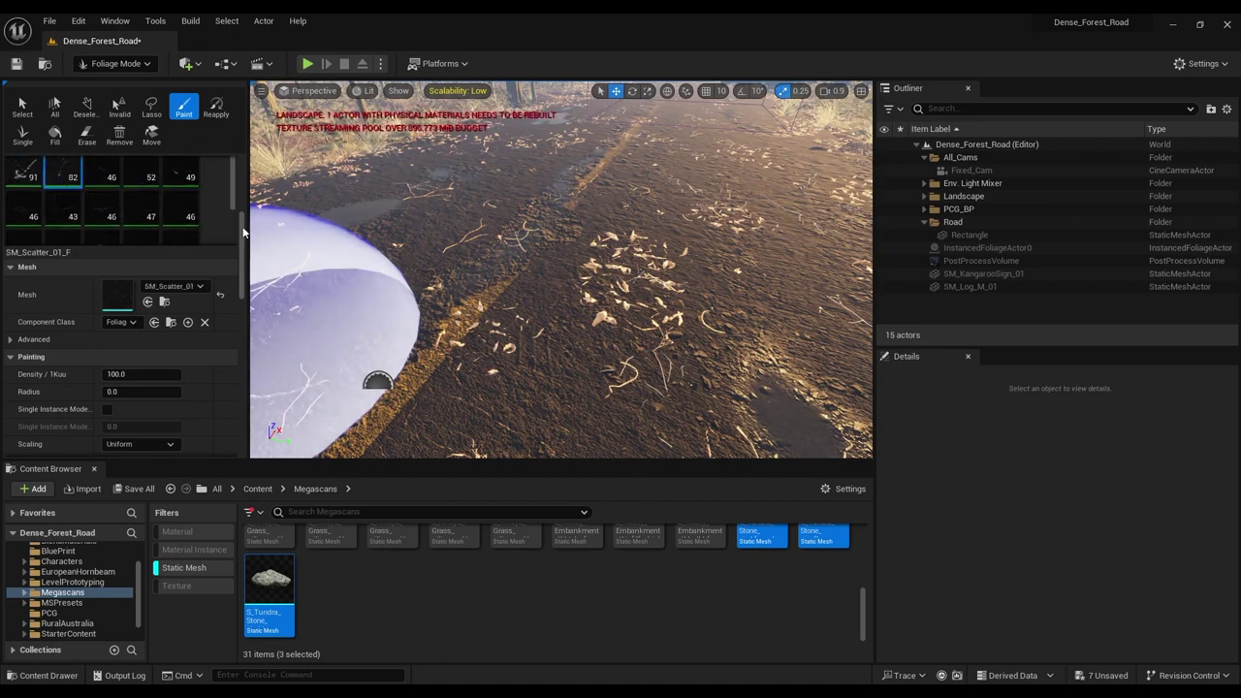
pyautogui.moveTo(243, 225); pyautogui.dragTo(243, 197)
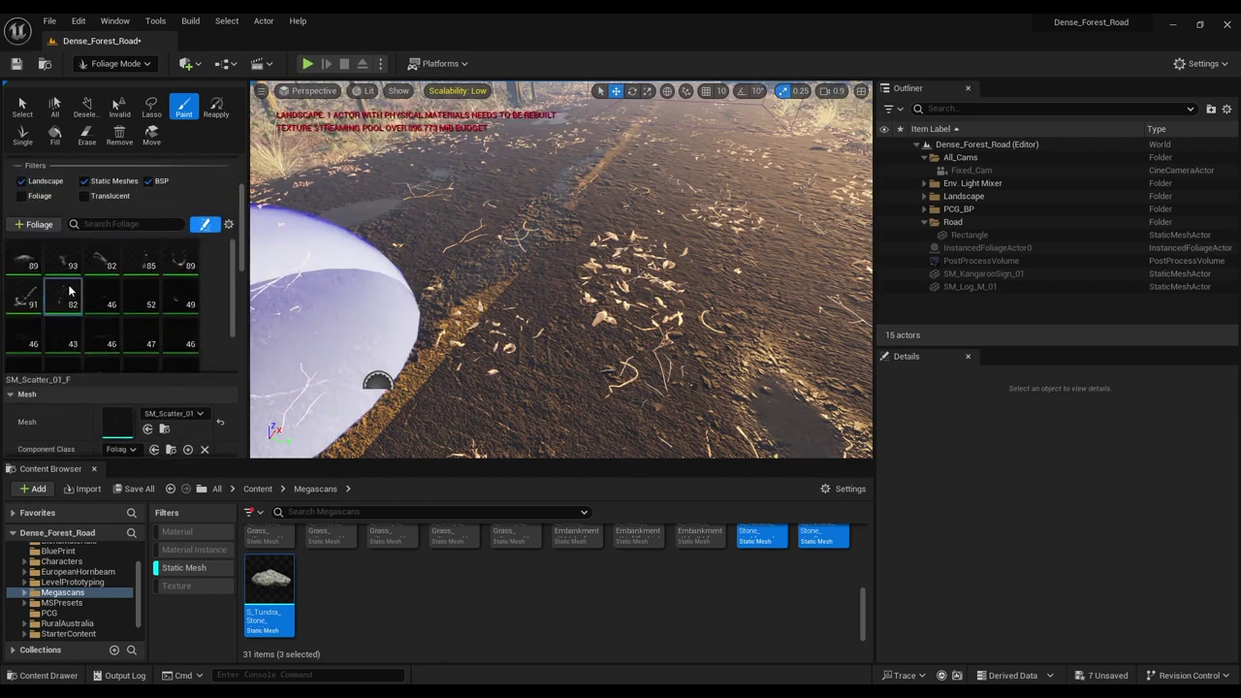
pyautogui.keyDown('shift'); pyautogui.click(23, 255); pyautogui.keyUp('shift')
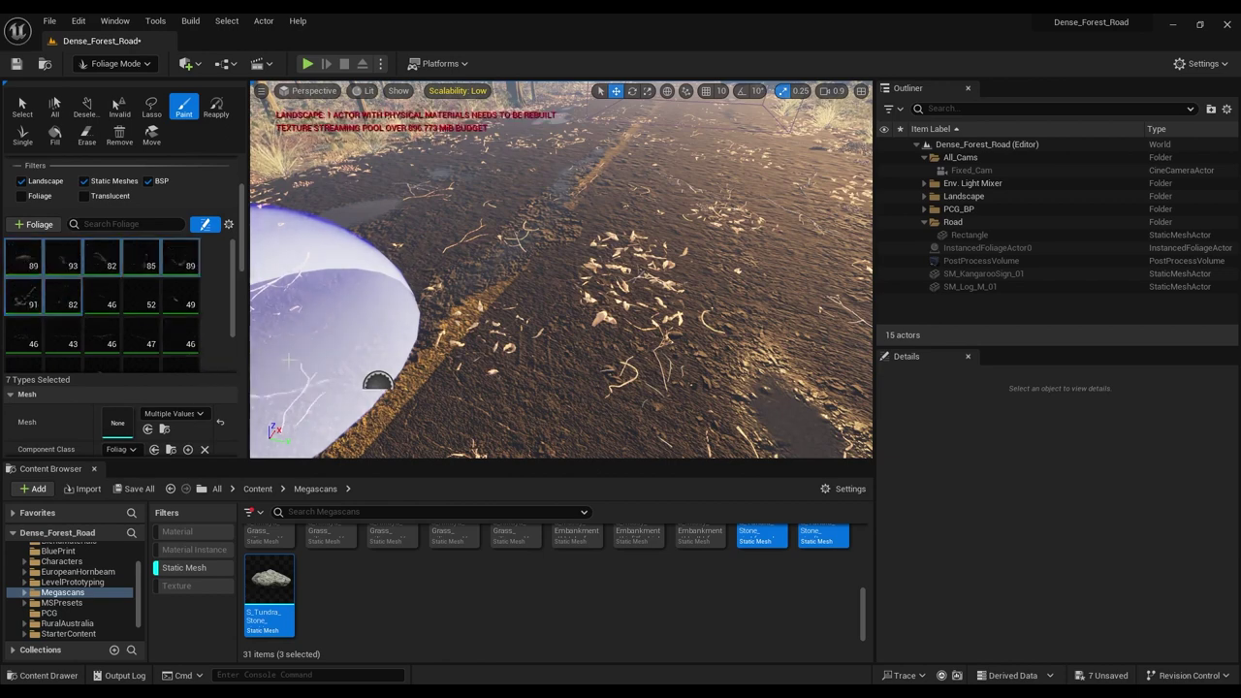
pyautogui.moveTo(270, 581); pyautogui.dragTo(205, 320)
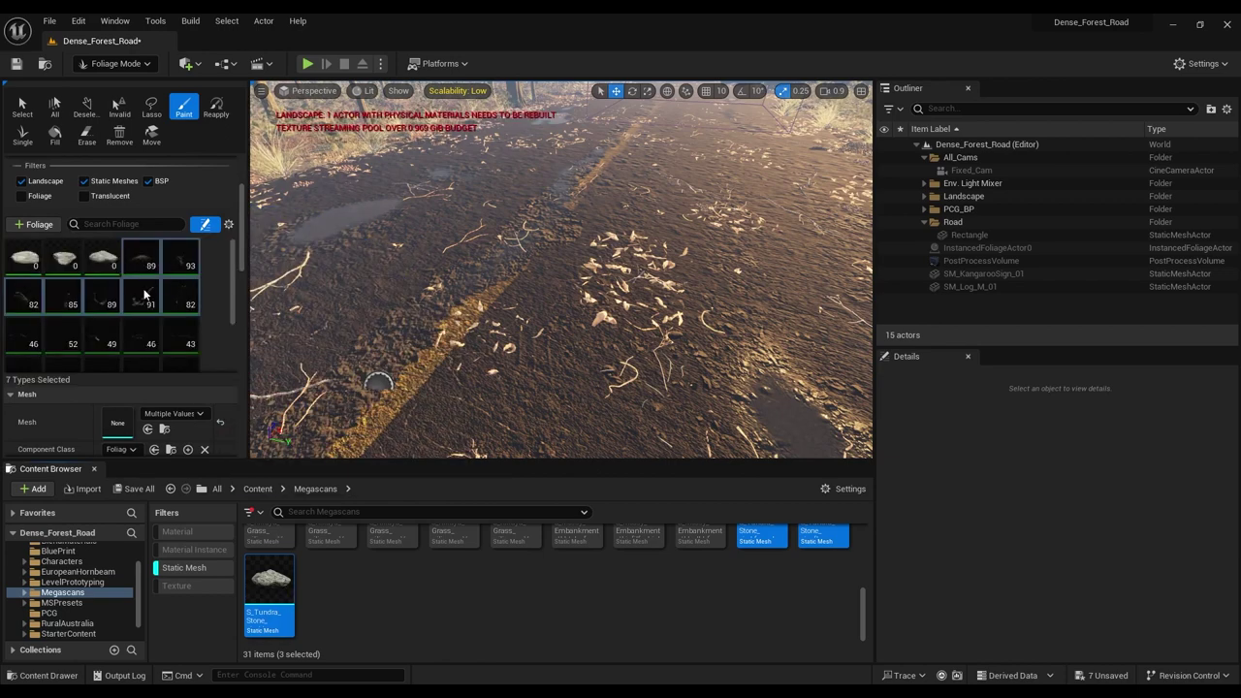
pyautogui.click(104, 259)
pyautogui.keyDown('shift'); pyautogui.click(24, 258); pyautogui.keyUp('shift')
# Step: Try painting the Tundra stones at their original scale on the road surface, and undo the stroke
pyautogui.click(552, 331)
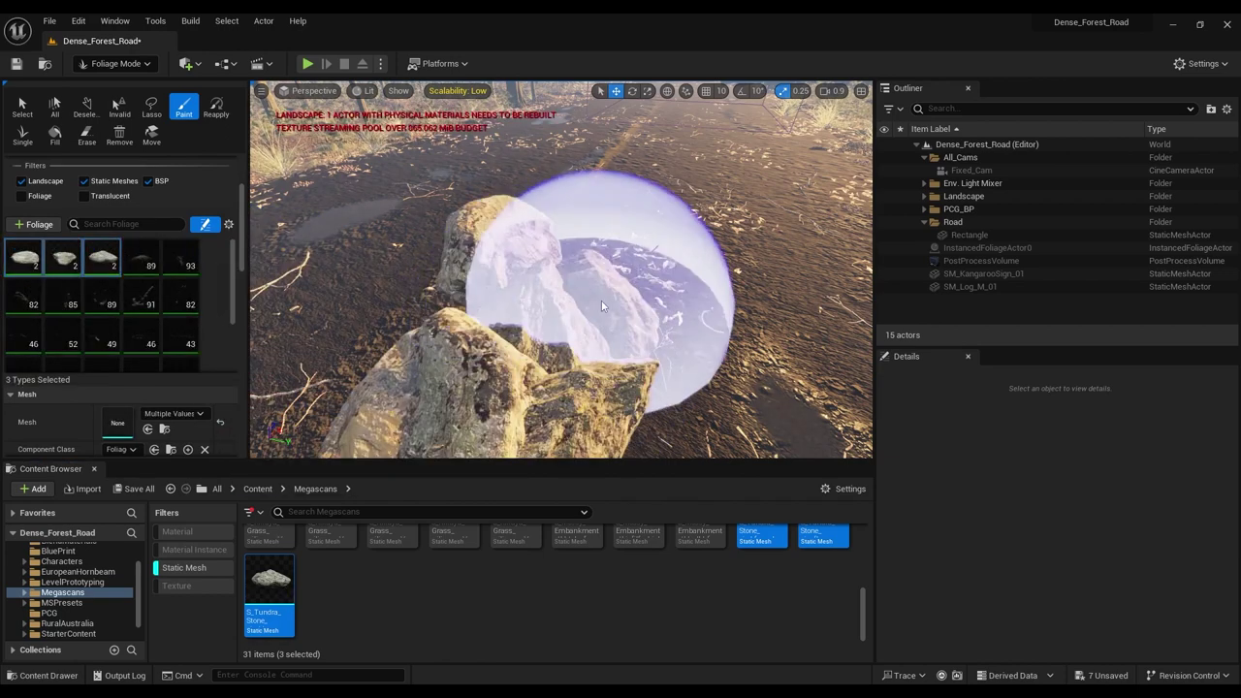
pyautogui.moveTo(601, 305); pyautogui.dragTo(541, 326, button='right')
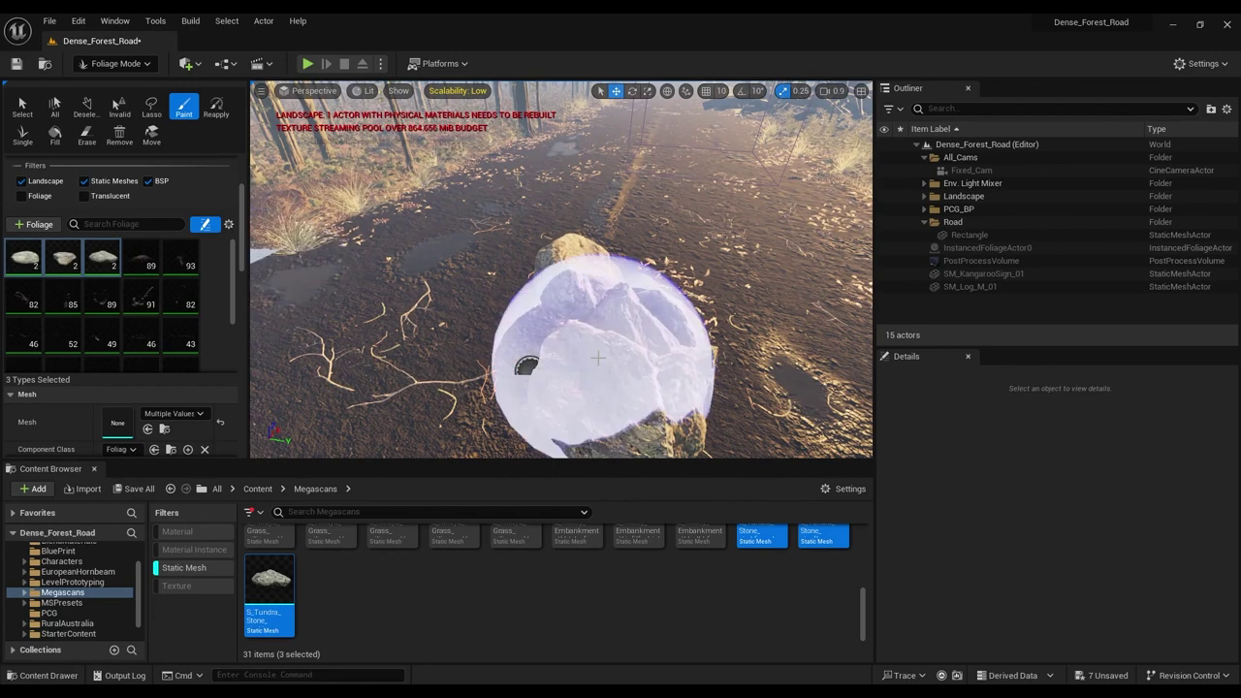
pyautogui.hotkey('ctrl', 'z')
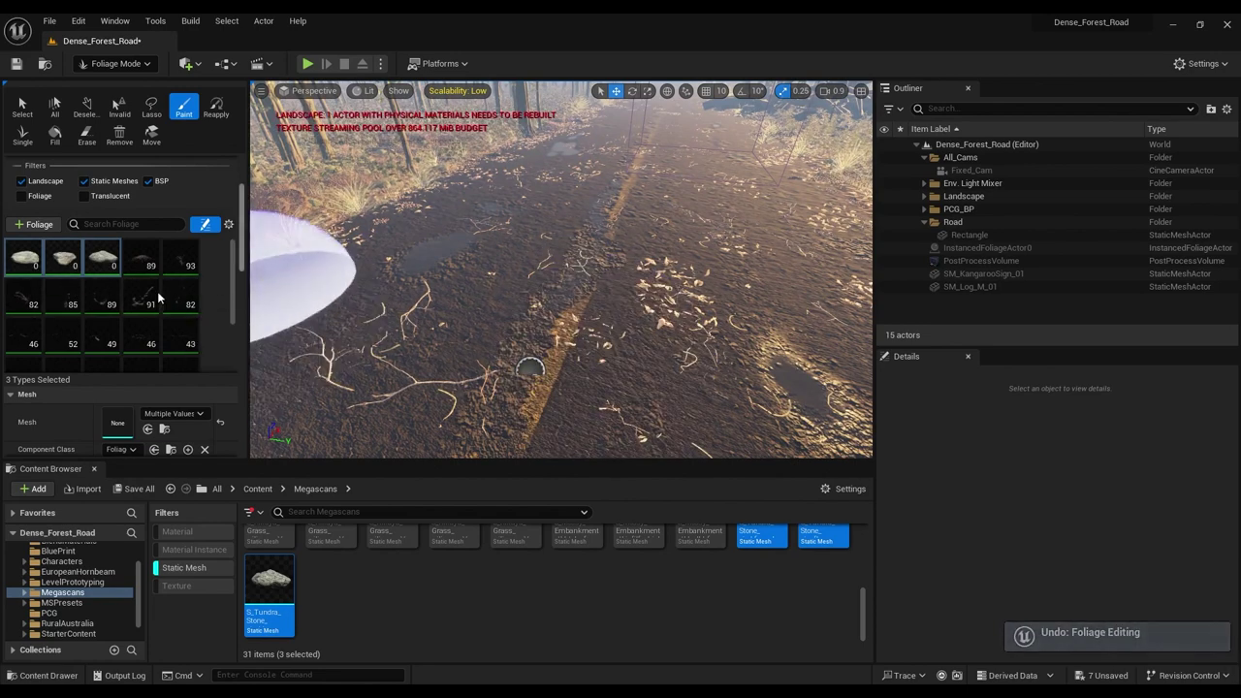
# Step: Set the Scale X of the three stone types to 0.5 minimum and 0.7 maximum
pyautogui.scroll(-5, 155, 308)
pyautogui.scroll(-5, 93, 391)
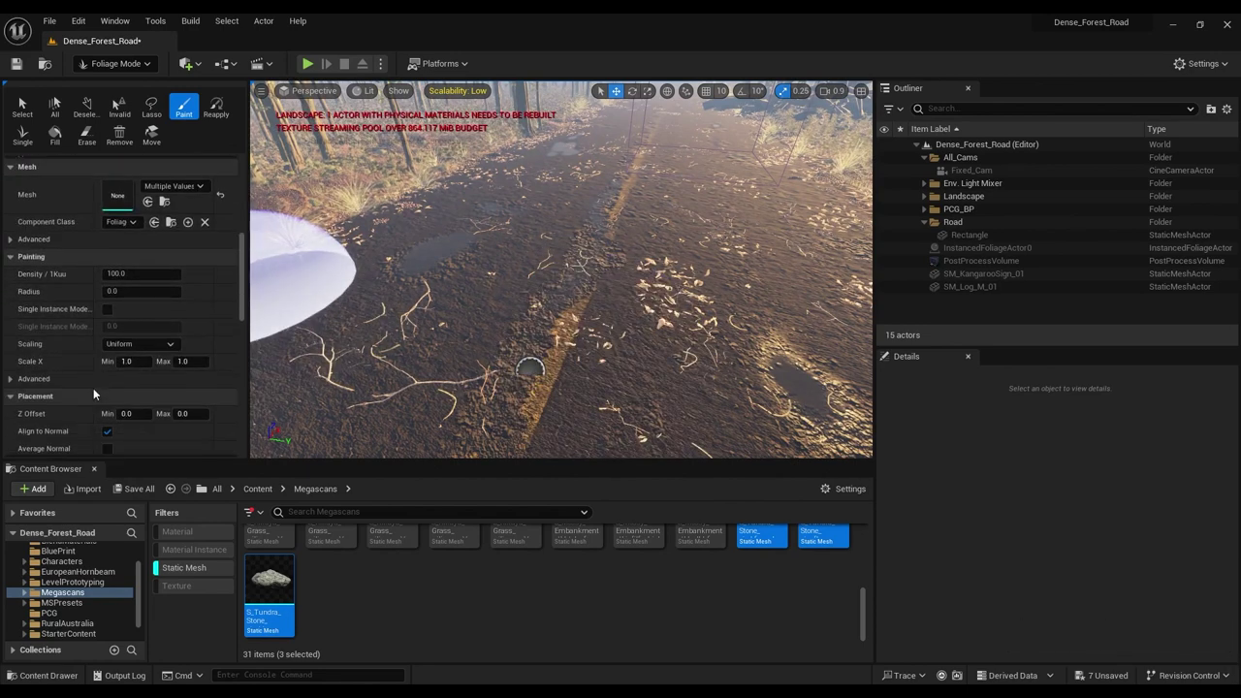
pyautogui.scroll(-1, 76, 424)
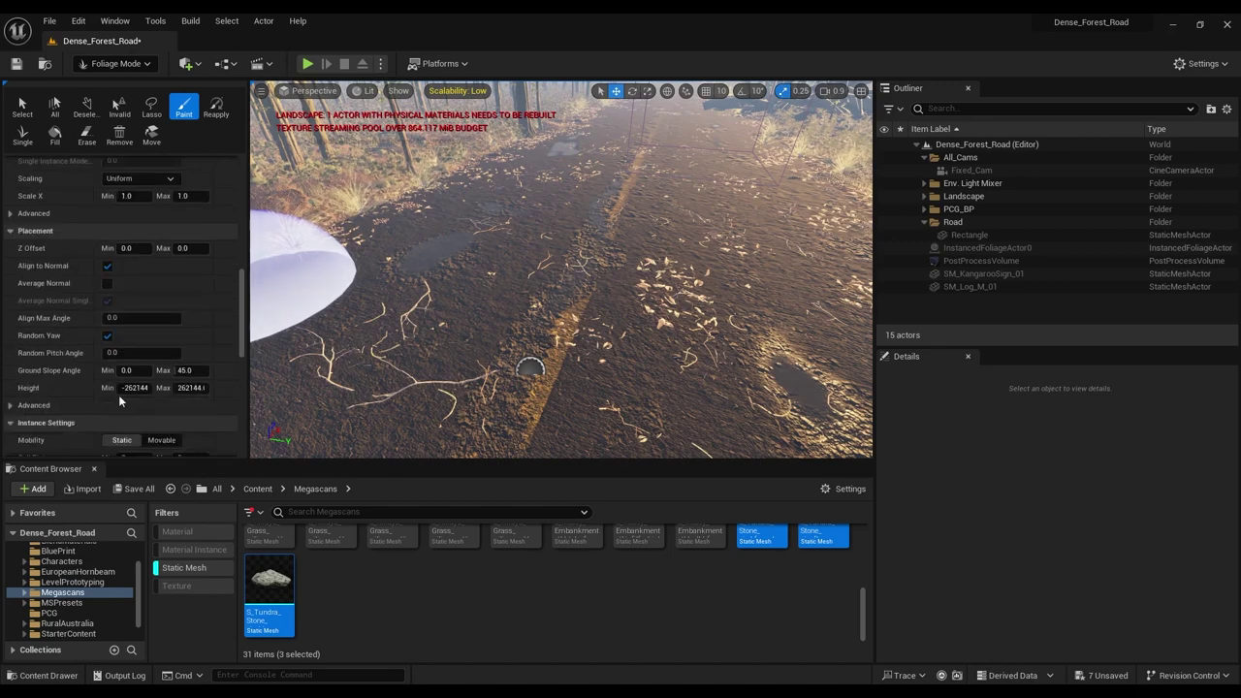
pyautogui.scroll(2, 61, 393)
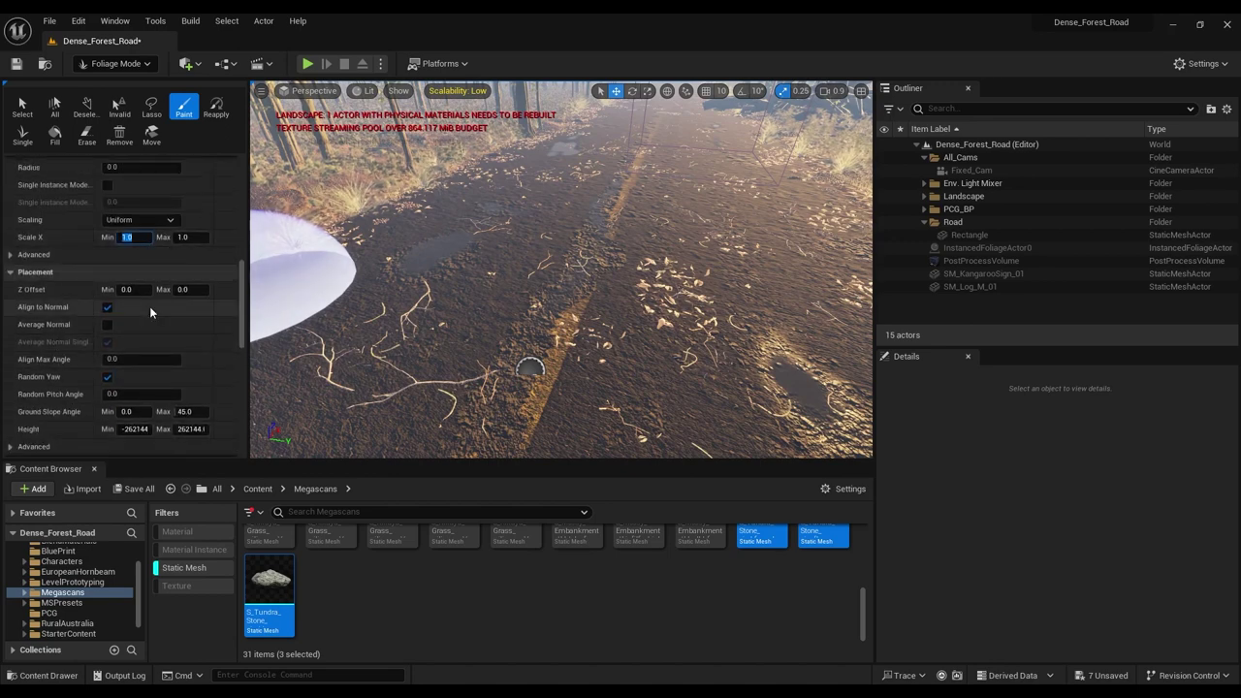
pyautogui.write('0.7')
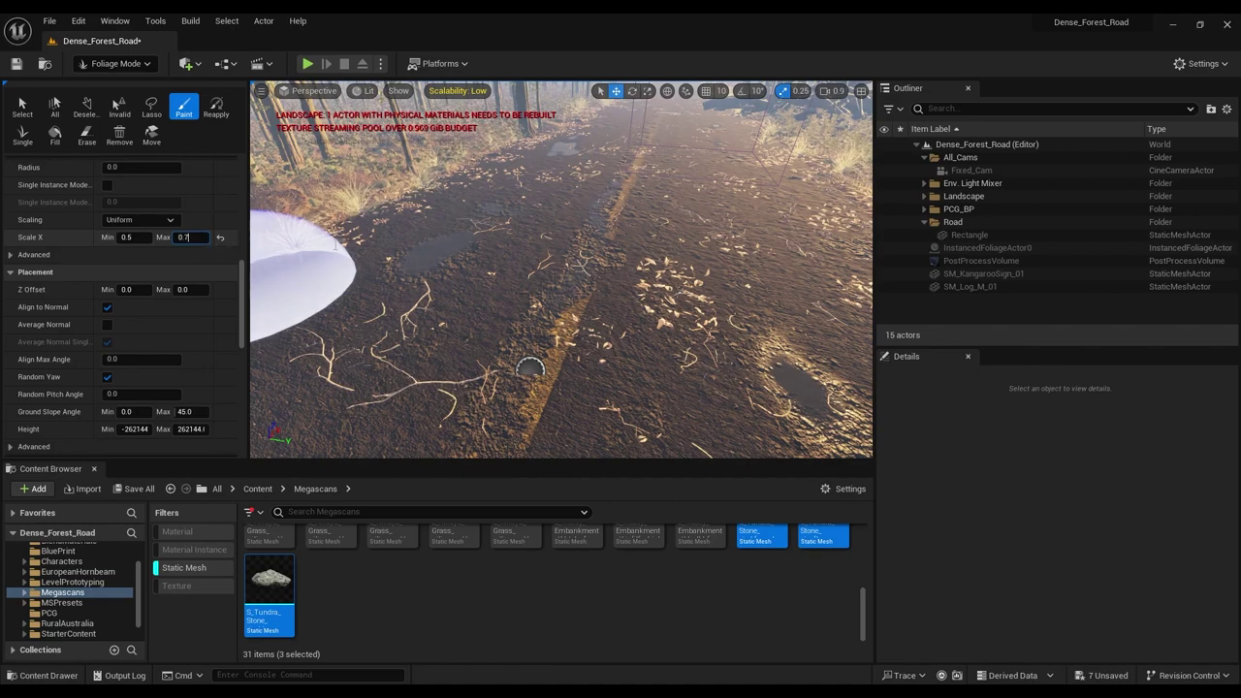
# Step: Paint a few of the scaled stones along the road edge at its near end, and undo the last stroke
pyautogui.moveTo(467, 223)
pyautogui.mouseDown(button='right')
pyautogui.moveTo(400, 227)
pyautogui.moveTo(372, 202)
pyautogui.moveTo(403, 210)
pyautogui.mouseUp(button='right')
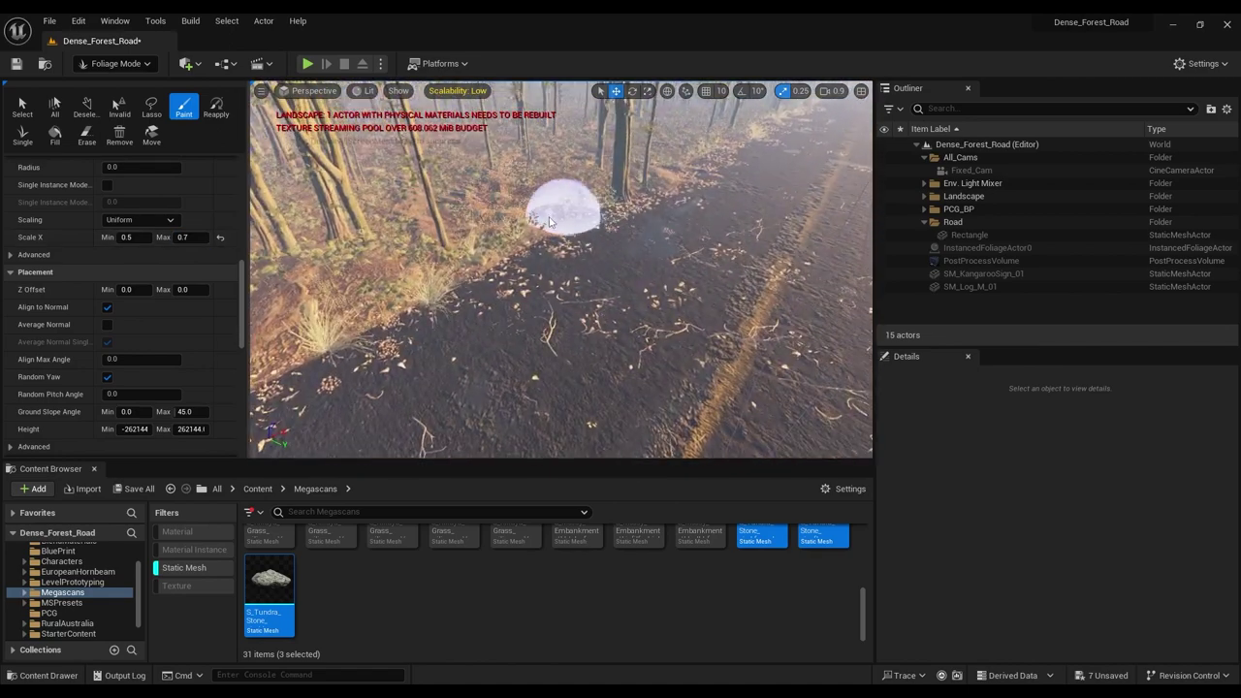
pyautogui.moveTo(669, 200)
pyautogui.mouseDown(button='right')
pyautogui.moveTo(630, 213)
pyautogui.moveTo(659, 227)
pyautogui.moveTo(552, 235)
pyautogui.mouseUp(button='right')
pyautogui.moveTo(654, 213)
pyautogui.mouseDown(button='right')
pyautogui.moveTo(661, 232)
pyautogui.moveTo(654, 213)
pyautogui.mouseUp(button='right')
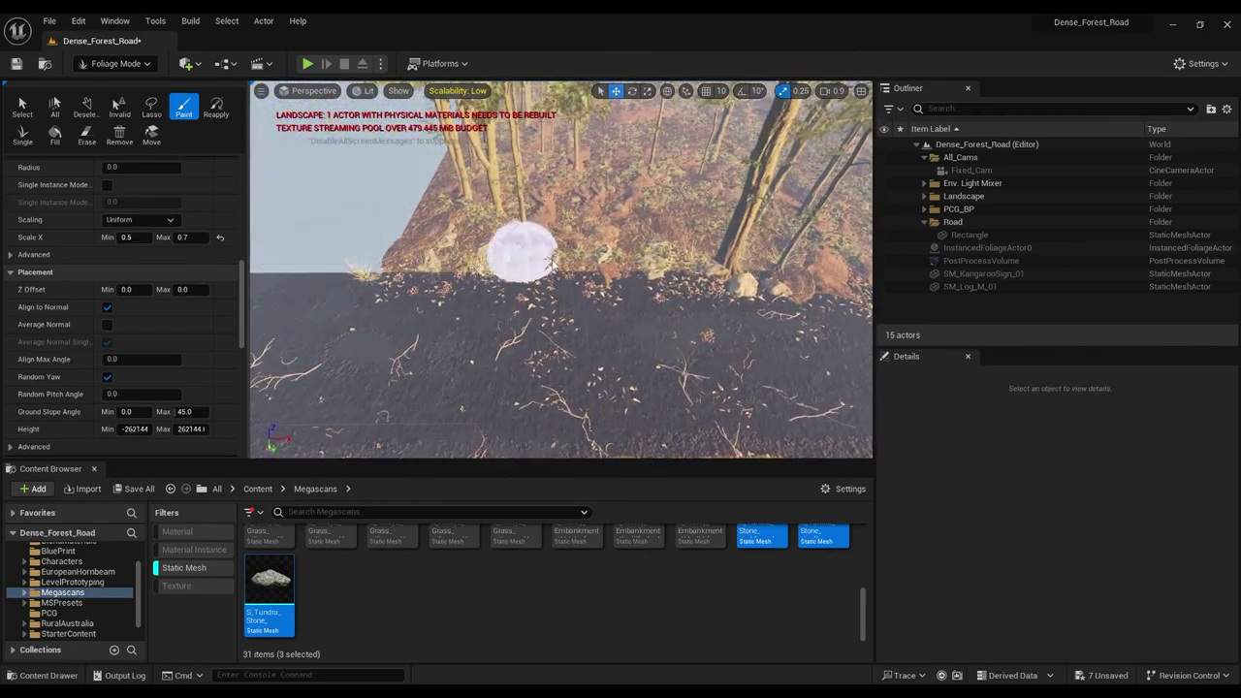
pyautogui.moveTo(553, 264); pyautogui.dragTo(608, 264)
pyautogui.moveTo(609, 264)
pyautogui.mouseDown(button='right')
pyautogui.moveTo(688, 281)
pyautogui.moveTo(630, 272)
pyautogui.moveTo(581, 237)
pyautogui.moveTo(609, 281)
pyautogui.mouseUp(button='right')
pyautogui.hotkey('ctrl', 'z')
# Step: Set the paint density to 0.1 and paint sparse stones along the first stretch of the road edge
pyautogui.scroll(3, 121, 237)
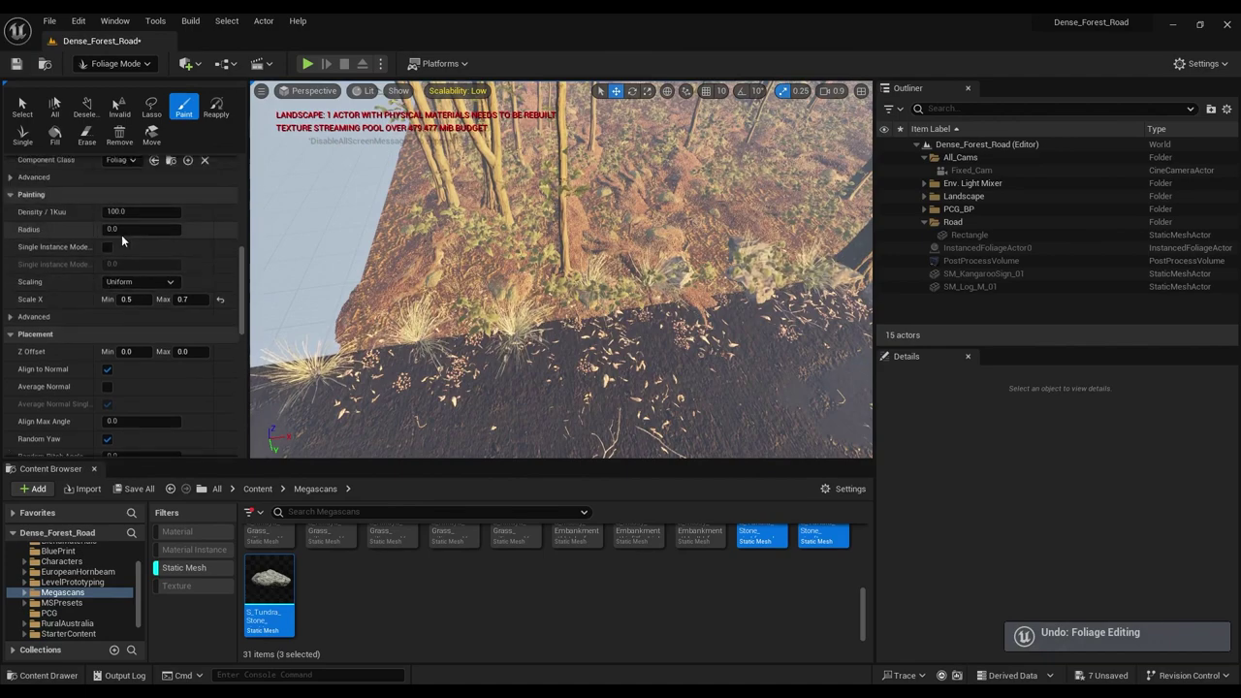
pyautogui.scroll(4, 121, 234)
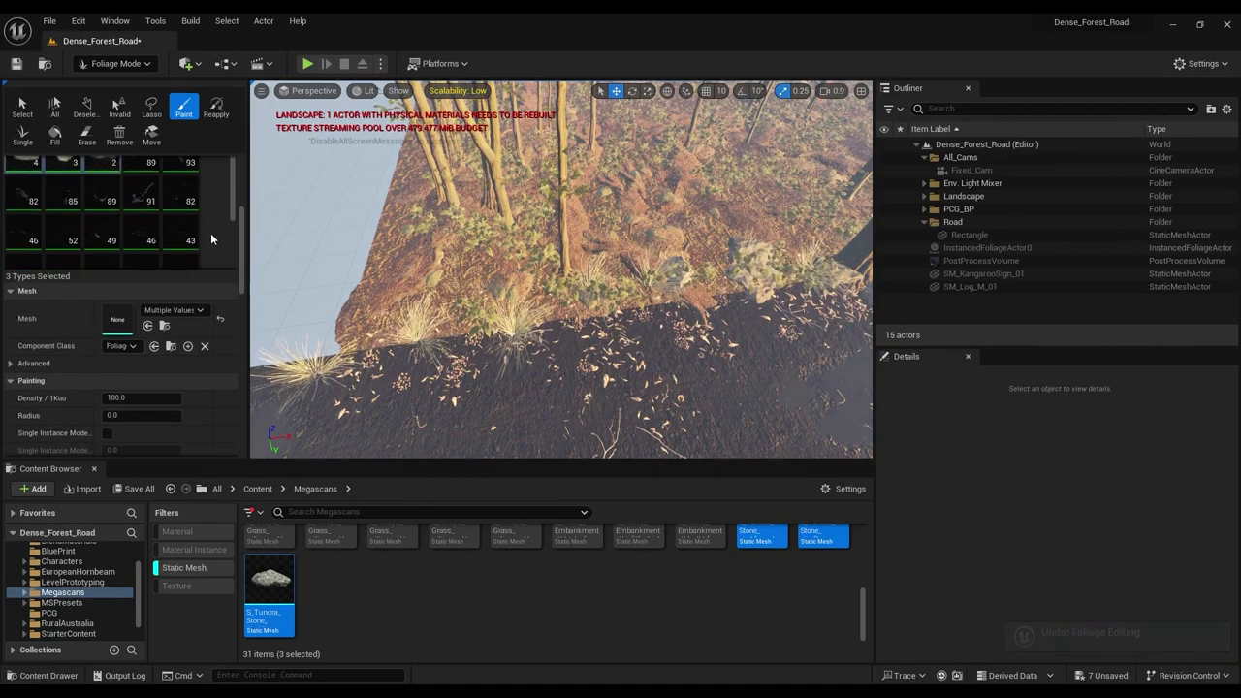
pyautogui.scroll(4, 290, 228)
pyautogui.scroll(-4, 515, 284)
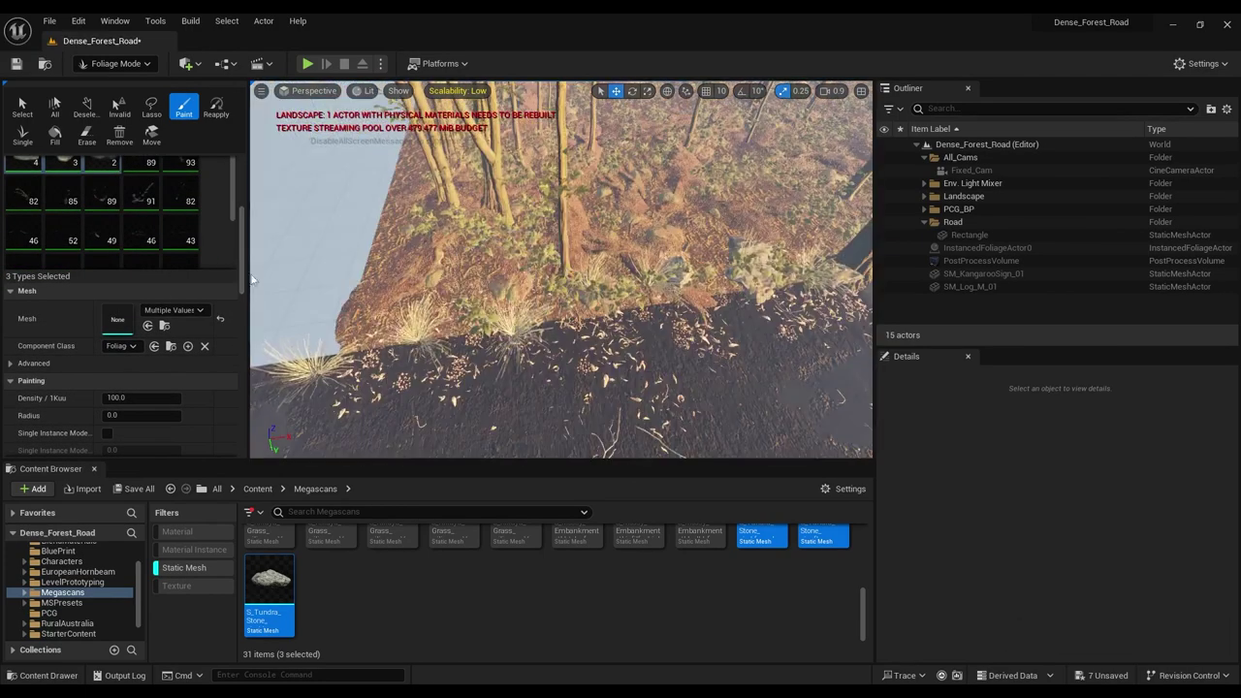
pyautogui.moveTo(245, 236); pyautogui.dragTo(246, 181)
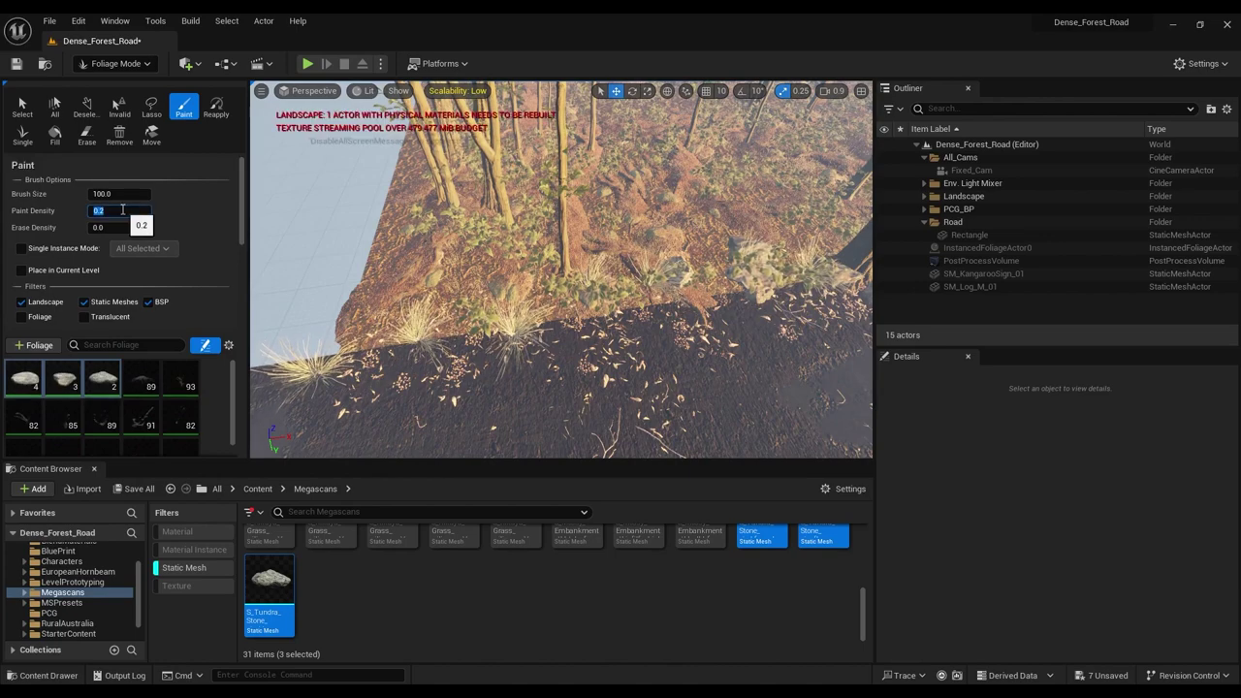
pyautogui.moveTo(396, 339); pyautogui.dragTo(668, 315)
pyautogui.moveTo(669, 315)
pyautogui.mouseDown(button='right')
pyautogui.moveTo(467, 329)
pyautogui.moveTo(451, 315)
pyautogui.moveTo(489, 294)
pyautogui.mouseUp(button='right')
pyautogui.click(433, 323)
pyautogui.moveTo(488, 295)
pyautogui.mouseDown()
pyautogui.moveTo(613, 256)
pyautogui.moveTo(727, 250)
pyautogui.mouseUp()
pyautogui.moveTo(727, 250)
pyautogui.mouseDown(button='right')
pyautogui.moveTo(722, 281)
pyautogui.moveTo(712, 262)
pyautogui.moveTo(809, 269)
pyautogui.mouseUp(button='right')
pyautogui.click(663, 256)
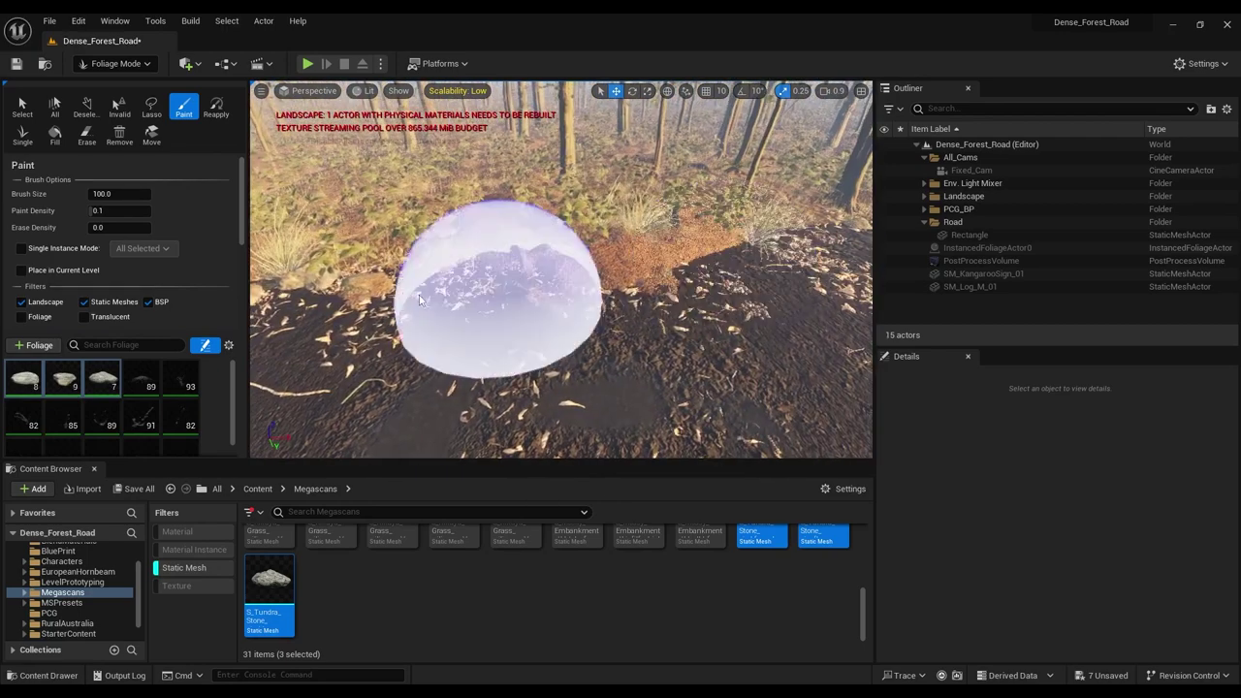
# Step: Paint more sparse stones along the middle stretch of the same road edge, between the grass tufts and leaves
pyautogui.click(549, 269)
pyautogui.moveTo(669, 270)
pyautogui.mouseDown(button='right')
pyautogui.moveTo(640, 275)
pyautogui.moveTo(683, 273)
pyautogui.moveTo(671, 267)
pyautogui.mouseUp(button='right')
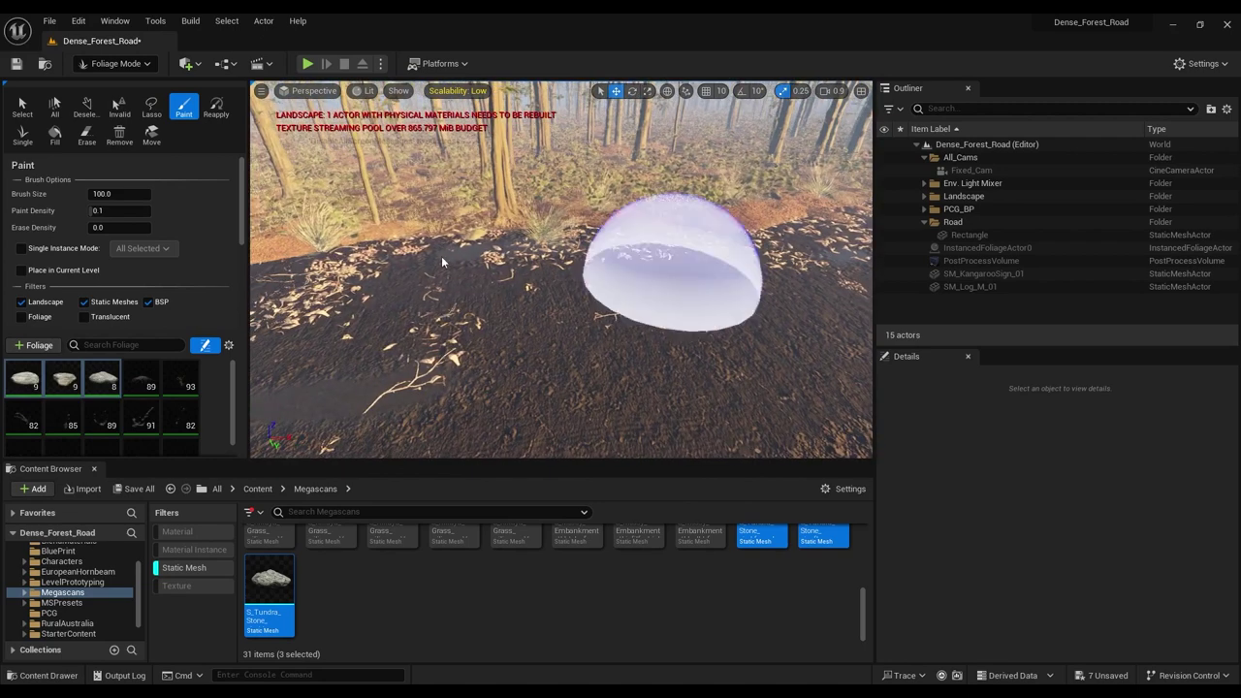
pyautogui.click(342, 239)
pyautogui.moveTo(491, 235); pyautogui.dragTo(708, 237)
pyautogui.moveTo(708, 238)
pyautogui.mouseDown(button='right')
pyautogui.moveTo(706, 260)
pyautogui.moveTo(759, 268)
pyautogui.moveTo(735, 250)
pyautogui.mouseUp(button='right')
pyautogui.click(626, 256)
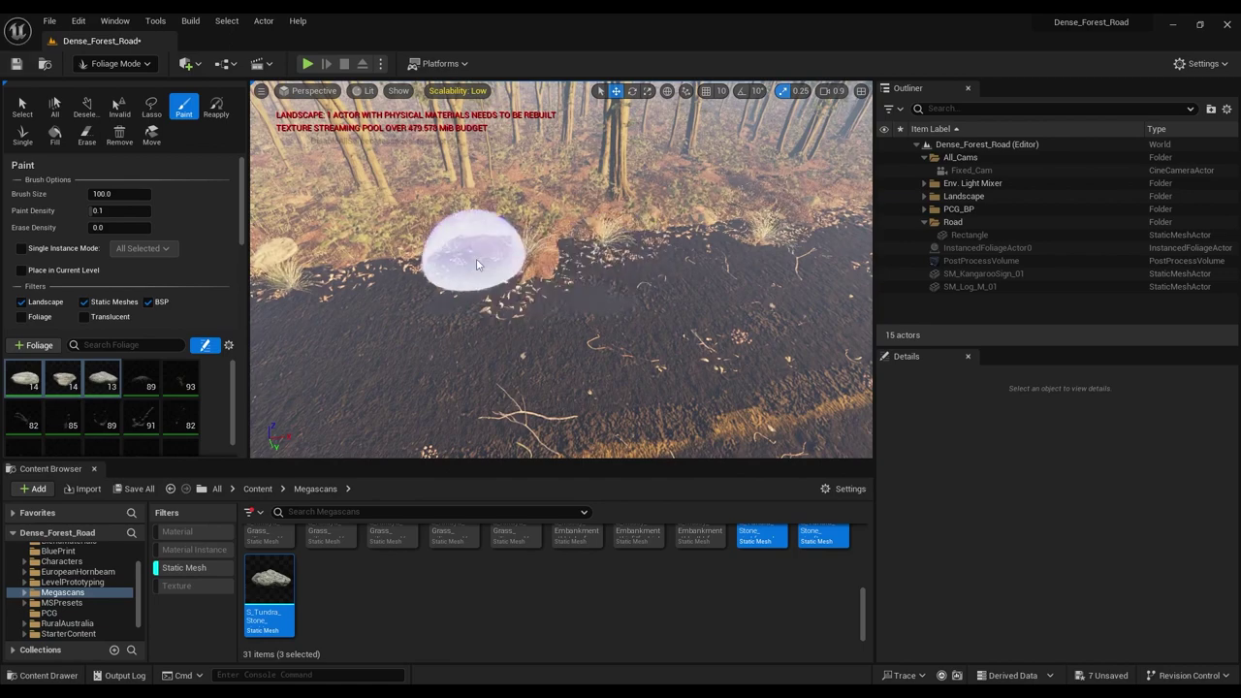
pyautogui.moveTo(476, 249); pyautogui.dragTo(682, 217)
pyautogui.moveTo(681, 217)
pyautogui.mouseDown(button='right')
pyautogui.moveTo(725, 227)
pyautogui.moveTo(700, 223)
pyautogui.moveTo(712, 221)
pyautogui.mouseUp(button='right')
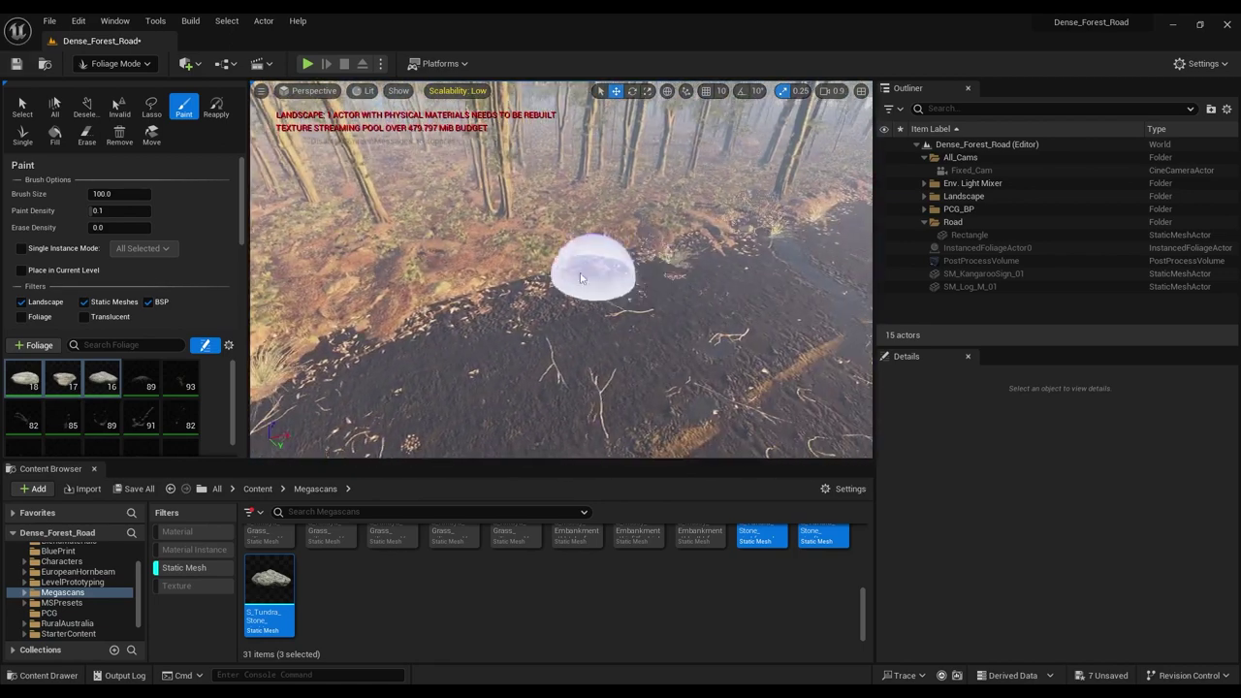
# Step: Extend the scattered stones along the same road edge toward the far end of the road
pyautogui.moveTo(581, 279)
pyautogui.mouseDown()
pyautogui.moveTo(593, 259)
pyautogui.moveTo(406, 312)
pyautogui.moveTo(383, 352)
pyautogui.moveTo(368, 335)
pyautogui.mouseUp()
pyautogui.moveTo(492, 330)
pyautogui.mouseDown(button='right')
pyautogui.moveTo(572, 320)
pyautogui.moveTo(588, 289)
pyautogui.mouseUp(button='right')
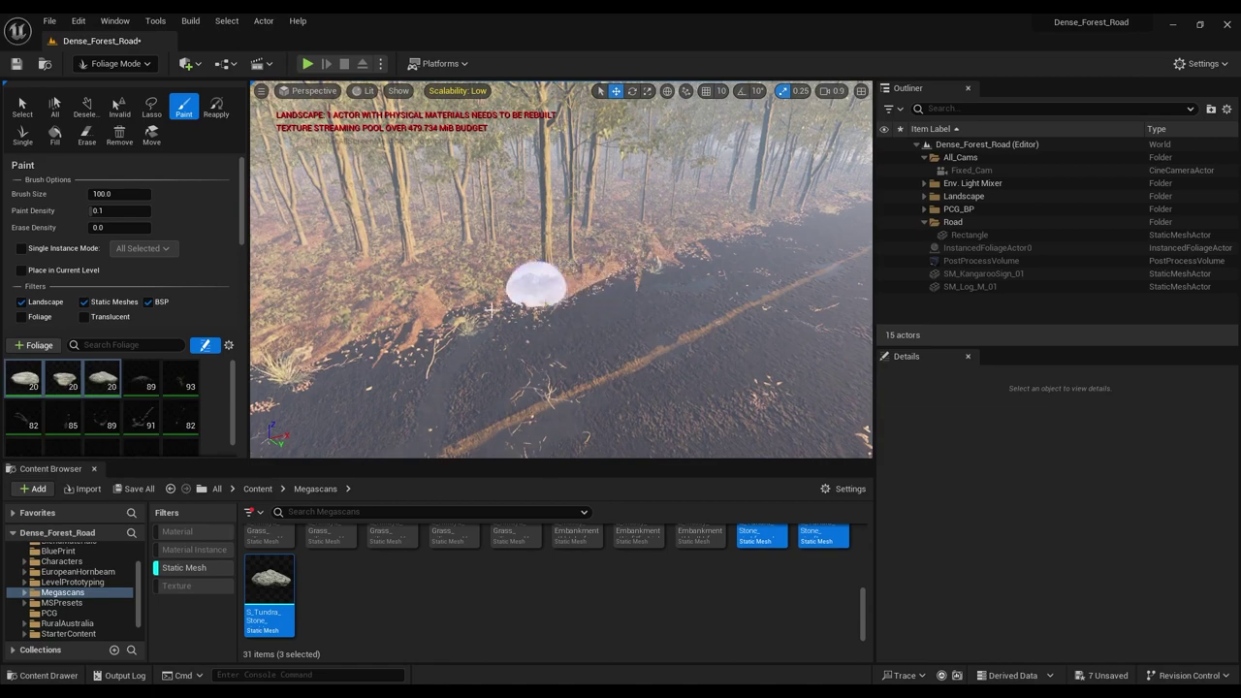
pyautogui.moveTo(492, 310); pyautogui.dragTo(383, 334)
pyautogui.moveTo(346, 339); pyautogui.dragTo(401, 335, button='right')
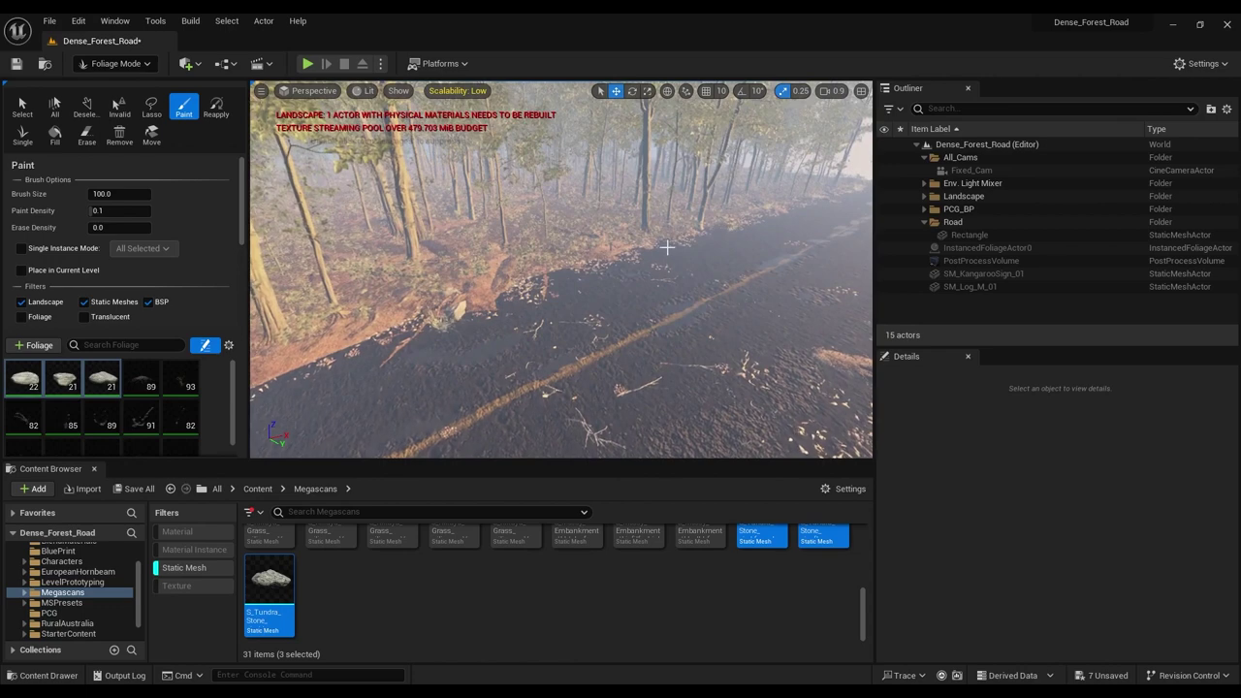
pyautogui.moveTo(563, 285); pyautogui.dragTo(482, 301)
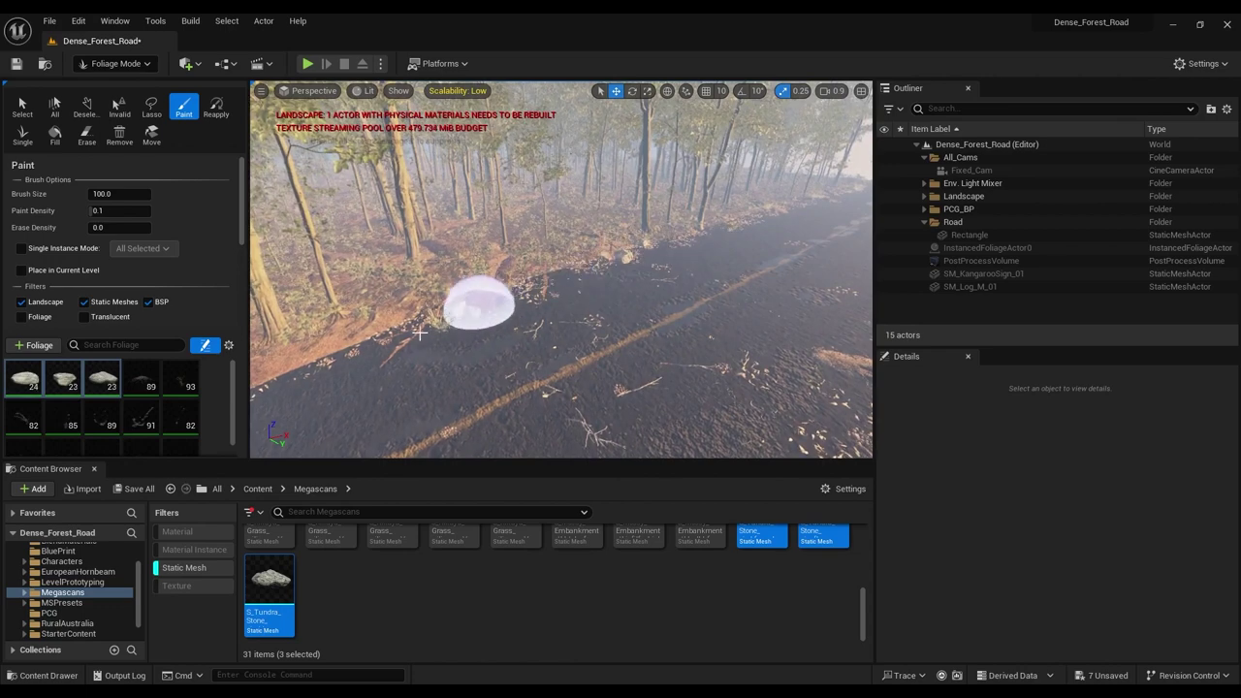
pyautogui.moveTo(420, 333); pyautogui.dragTo(325, 344)
pyautogui.moveTo(387, 341)
pyautogui.mouseDown(button='right')
pyautogui.moveTo(349, 338)
pyautogui.moveTo(475, 335)
pyautogui.moveTo(494, 361)
pyautogui.moveTo(465, 341)
pyautogui.mouseUp(button='right')
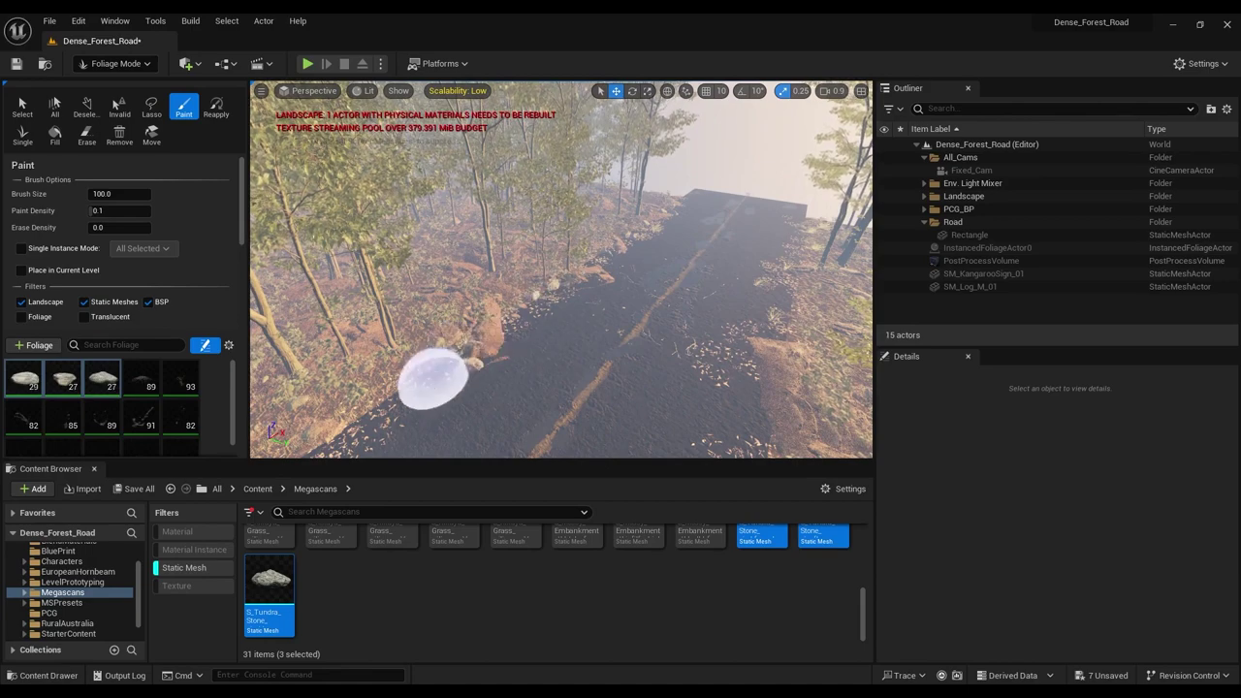
# Step: Paint sparse stones around the end of the road and onto the bare dirt bank along the opposite edge
pyautogui.moveTo(433, 379); pyautogui.dragTo(376, 409, button='right')
pyautogui.click(479, 355)
pyautogui.moveTo(479, 355)
pyautogui.mouseDown(button='right')
pyautogui.moveTo(460, 355)
pyautogui.moveTo(475, 372)
pyautogui.moveTo(437, 380)
pyautogui.moveTo(514, 339)
pyautogui.moveTo(539, 339)
pyautogui.moveTo(564, 365)
pyautogui.moveTo(524, 368)
pyautogui.mouseUp(button='right')
pyautogui.click(472, 373)
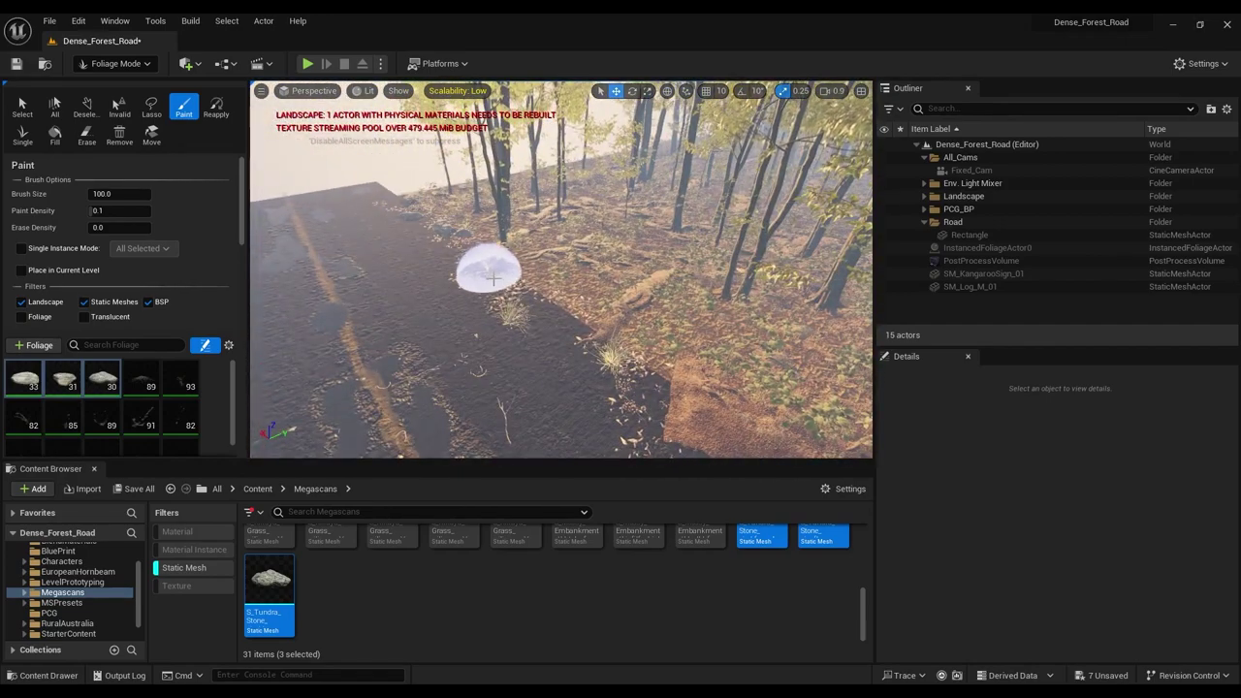
pyautogui.moveTo(550, 311); pyautogui.dragTo(630, 340, button='right')
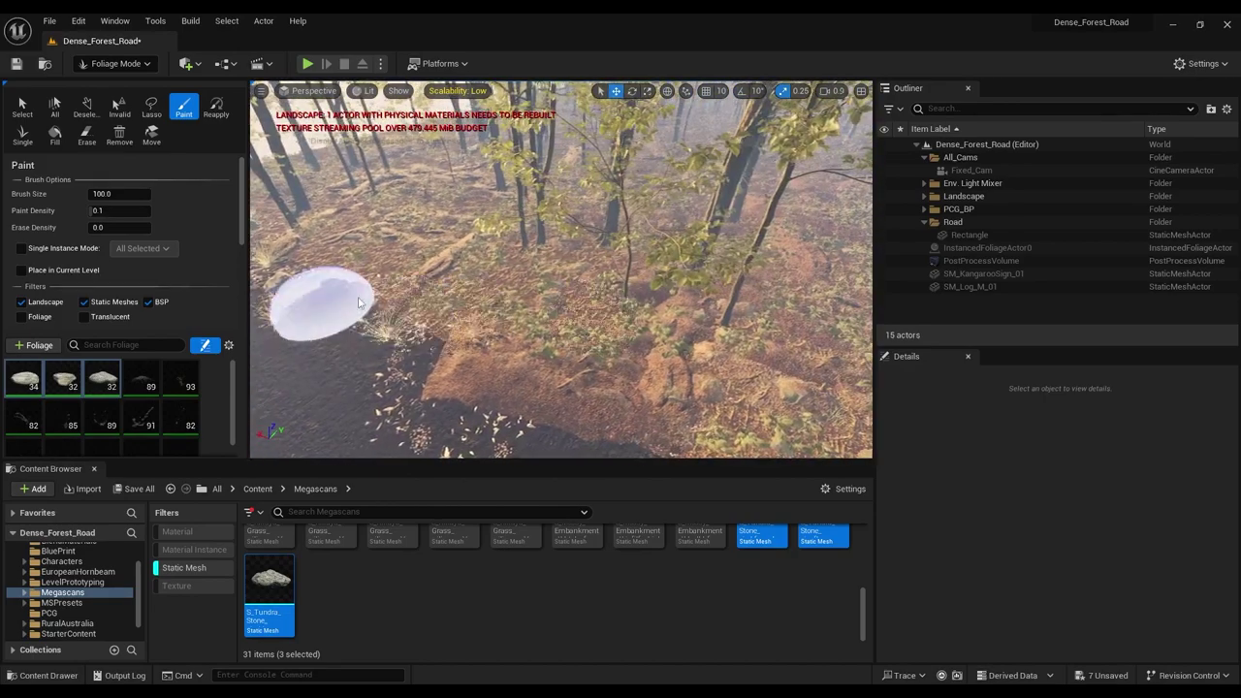
pyautogui.moveTo(416, 335); pyautogui.dragTo(465, 360, button='right')
pyautogui.click(360, 369)
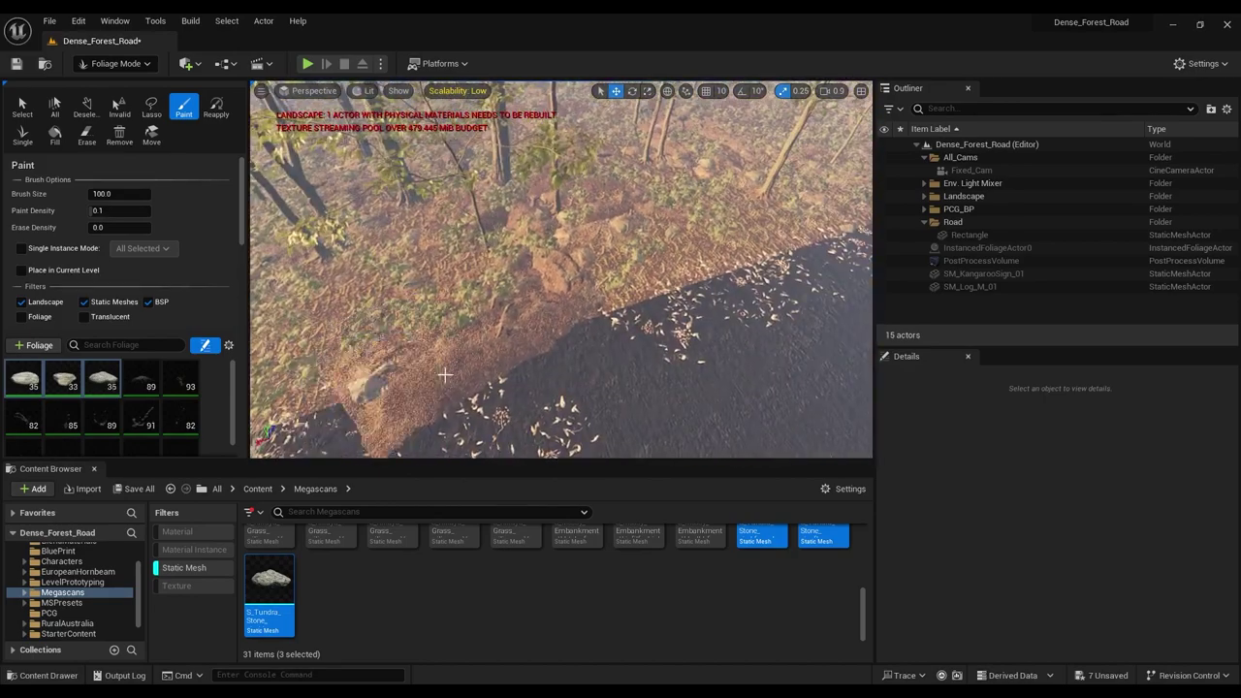
pyautogui.click(572, 325)
# Step: Paint sparse stones along the opposite road edge beside the fallen leaves and dry grass tufts
pyautogui.moveTo(667, 284); pyautogui.dragTo(725, 270, button='right')
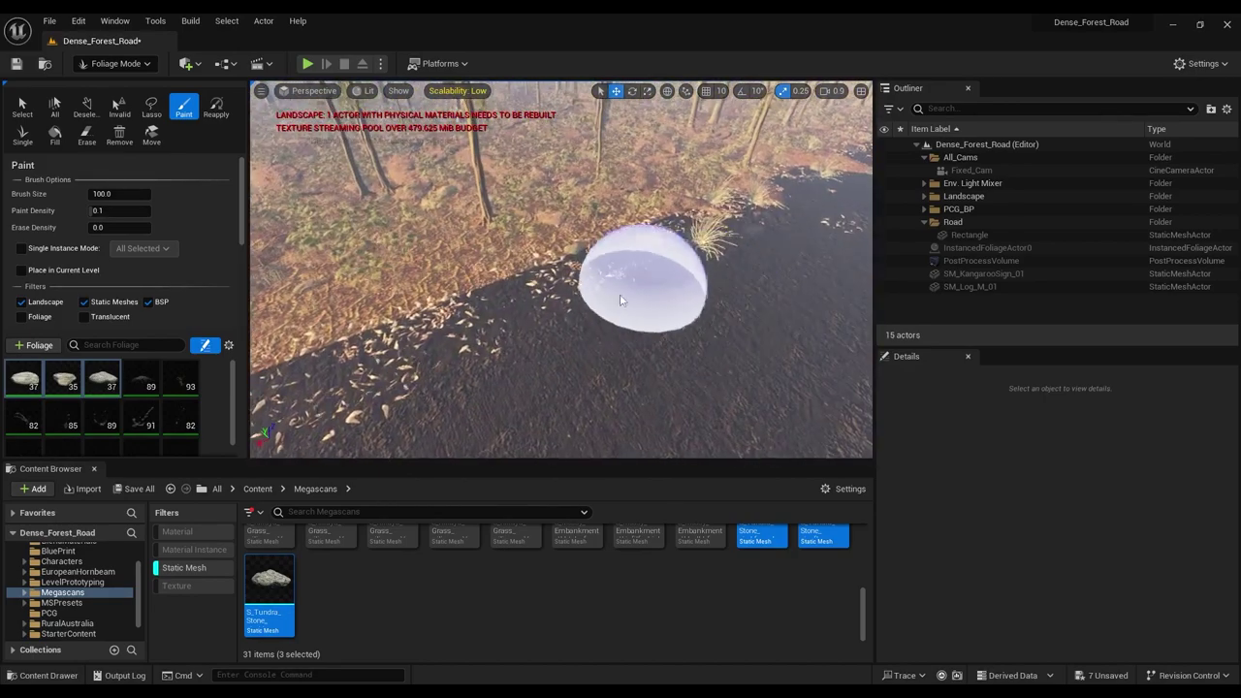
pyautogui.click(477, 301)
pyautogui.moveTo(465, 302)
pyautogui.mouseDown(button='right')
pyautogui.moveTo(529, 305)
pyautogui.moveTo(538, 289)
pyautogui.moveTo(485, 281)
pyautogui.moveTo(514, 316)
pyautogui.moveTo(475, 296)
pyautogui.moveTo(528, 273)
pyautogui.mouseUp(button='right')
pyautogui.click(572, 302)
pyautogui.click(456, 315)
pyautogui.click(604, 301)
pyautogui.click(535, 328)
# Step: Extend the sparse stones along the middle stretch of that road edge, at the foot of the trees
pyautogui.moveTo(532, 328)
pyautogui.mouseDown(button='right')
pyautogui.moveTo(591, 320)
pyautogui.moveTo(591, 339)
pyautogui.moveTo(502, 327)
pyautogui.mouseUp(button='right')
pyautogui.click(605, 215)
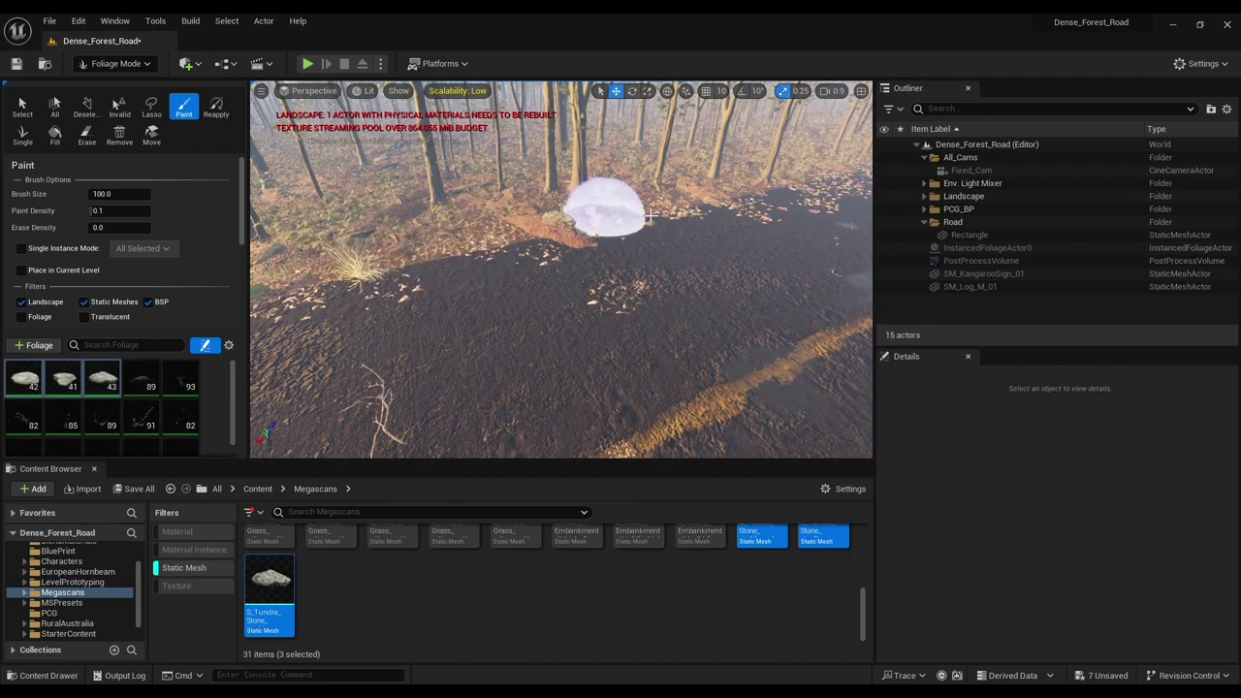
pyautogui.click(655, 211)
pyautogui.moveTo(655, 211)
pyautogui.mouseDown(button='right')
pyautogui.moveTo(591, 233)
pyautogui.moveTo(621, 253)
pyautogui.moveTo(533, 224)
pyautogui.mouseUp(button='right')
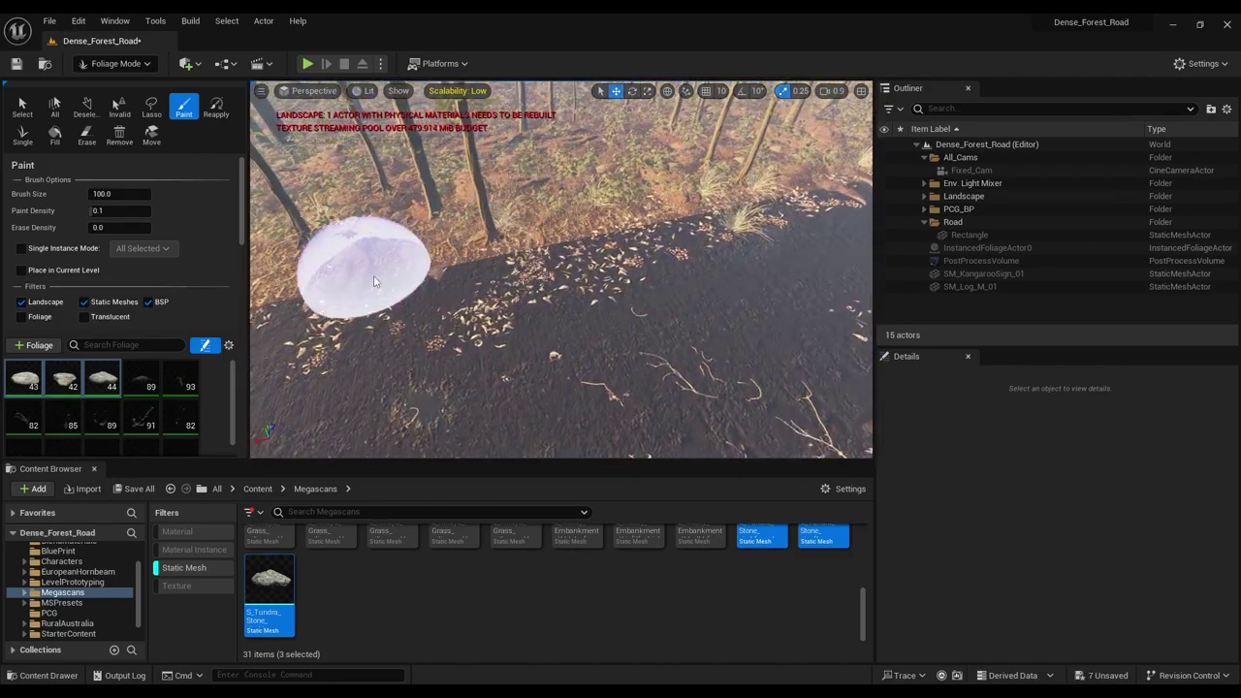
pyautogui.click(376, 270)
pyautogui.click(601, 238)
pyautogui.click(712, 209)
# Step: Carry the stones along the rest of that road edge, past the twisted dead roots to the other end
pyautogui.moveTo(712, 205)
pyautogui.mouseDown(button='right')
pyautogui.moveTo(742, 209)
pyautogui.moveTo(640, 237)
pyautogui.moveTo(572, 225)
pyautogui.moveTo(581, 208)
pyautogui.moveTo(570, 160)
pyautogui.moveTo(582, 165)
pyautogui.moveTo(520, 130)
pyautogui.moveTo(547, 155)
pyautogui.moveTo(519, 146)
pyautogui.moveTo(567, 167)
pyautogui.mouseUp(button='right')
pyautogui.click(540, 229)
pyautogui.click(570, 155)
pyautogui.click(518, 128)
pyautogui.moveTo(526, 211)
pyautogui.mouseDown()
pyautogui.moveTo(446, 271)
pyautogui.moveTo(351, 312)
pyautogui.mouseUp()
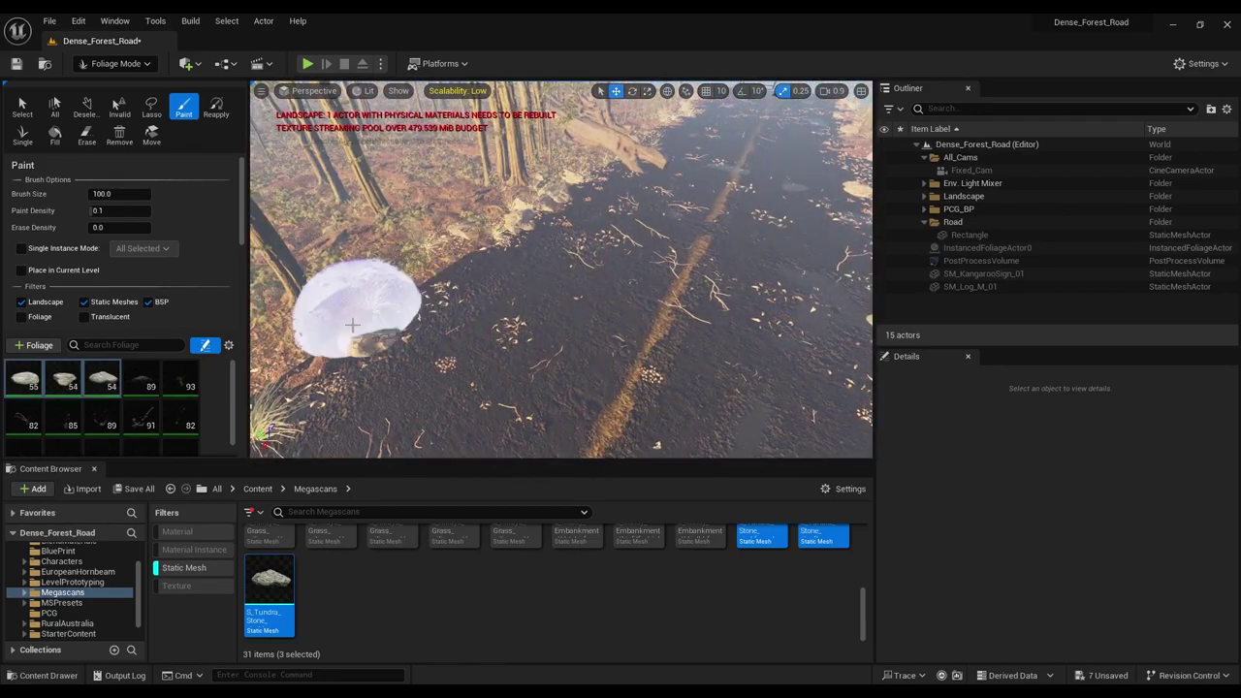
pyautogui.moveTo(584, 249)
pyautogui.mouseDown(button='right')
pyautogui.moveTo(572, 209)
pyautogui.moveTo(577, 223)
pyautogui.moveTo(547, 228)
pyautogui.mouseUp(button='right')
pyautogui.moveTo(548, 230); pyautogui.dragTo(647, 215)
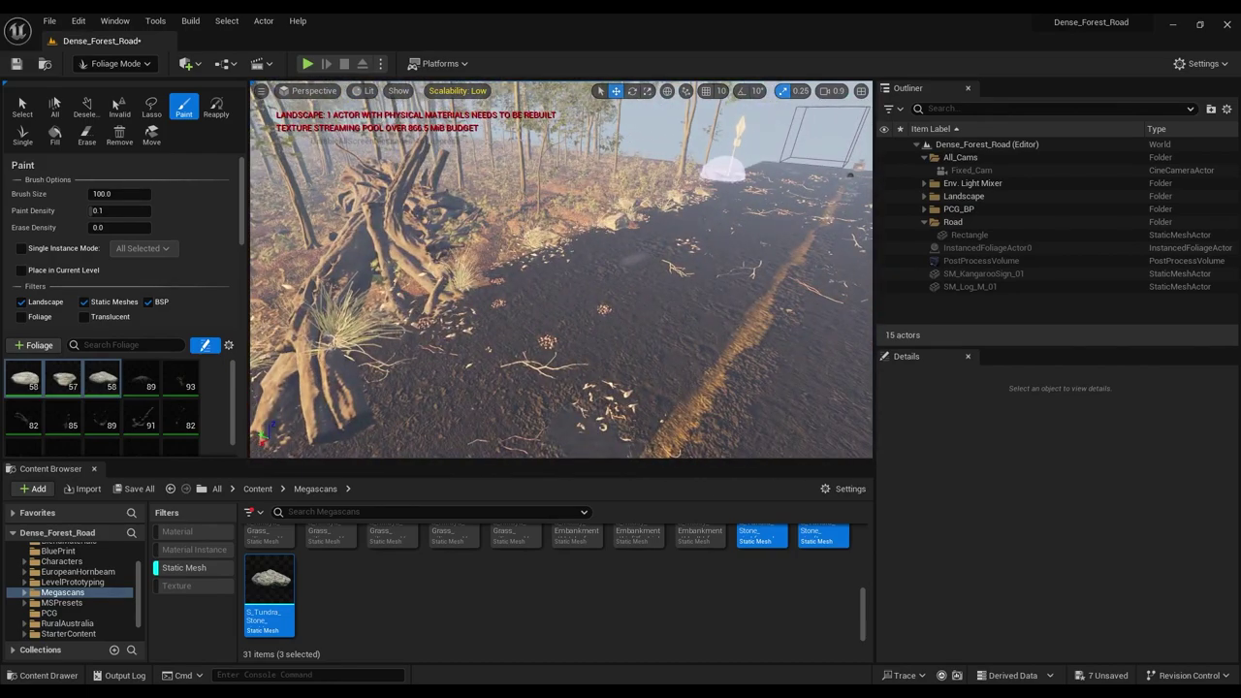
# Step: Look down the length of the road and save the level
pyautogui.moveTo(723, 175)
pyautogui.mouseDown(button='right')
pyautogui.moveTo(572, 199)
pyautogui.moveTo(427, 180)
pyautogui.mouseUp(button='right')
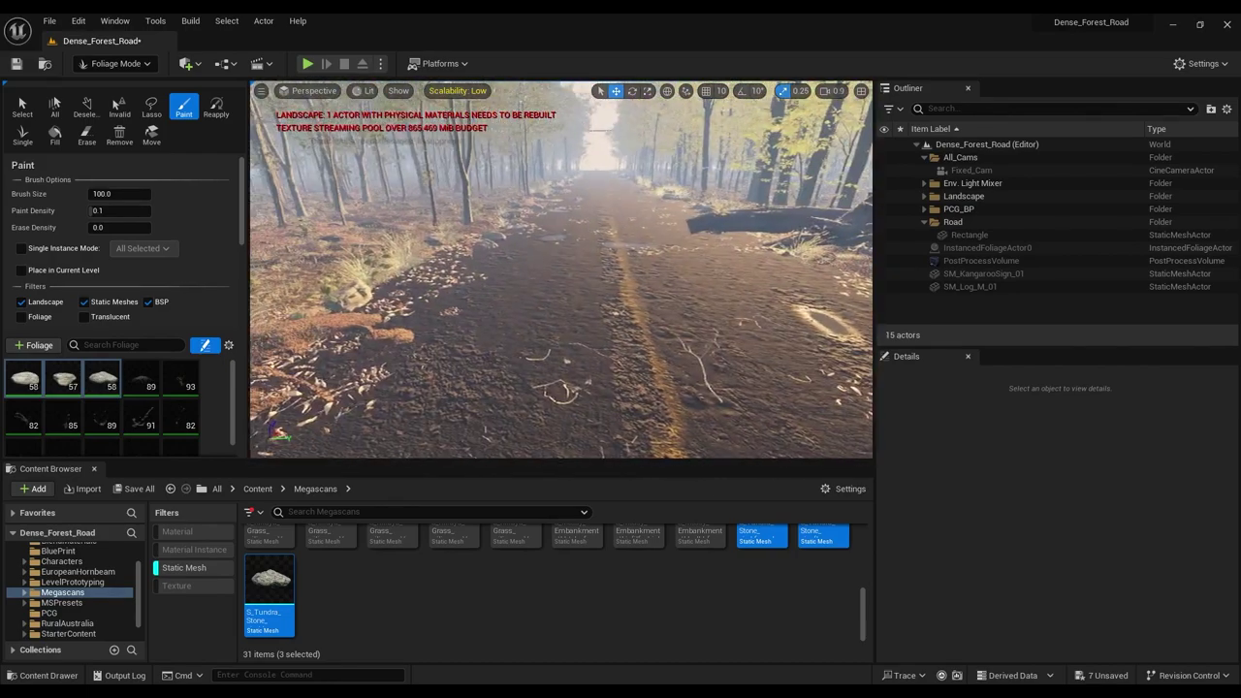
pyautogui.moveTo(776, 193)
pyautogui.mouseDown(button='right')
pyautogui.moveTo(782, 233)
pyautogui.moveTo(776, 194)
pyautogui.mouseUp(button='right')
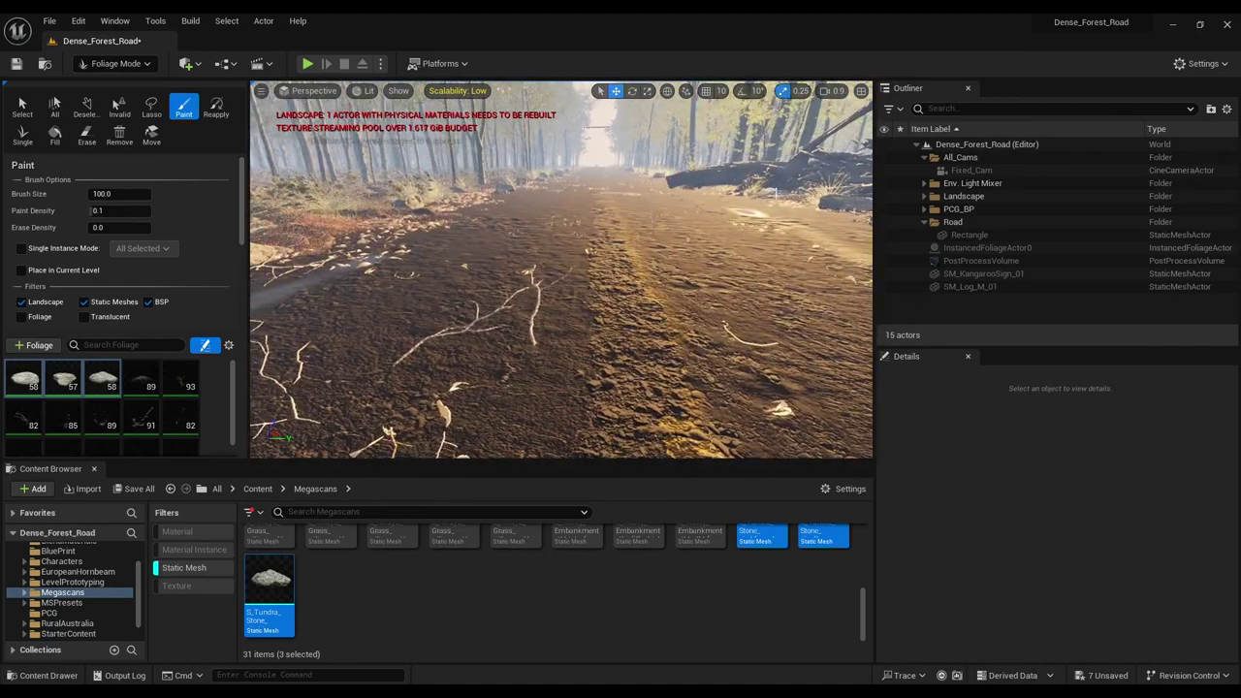
pyautogui.hotkey('ctrl', 's')
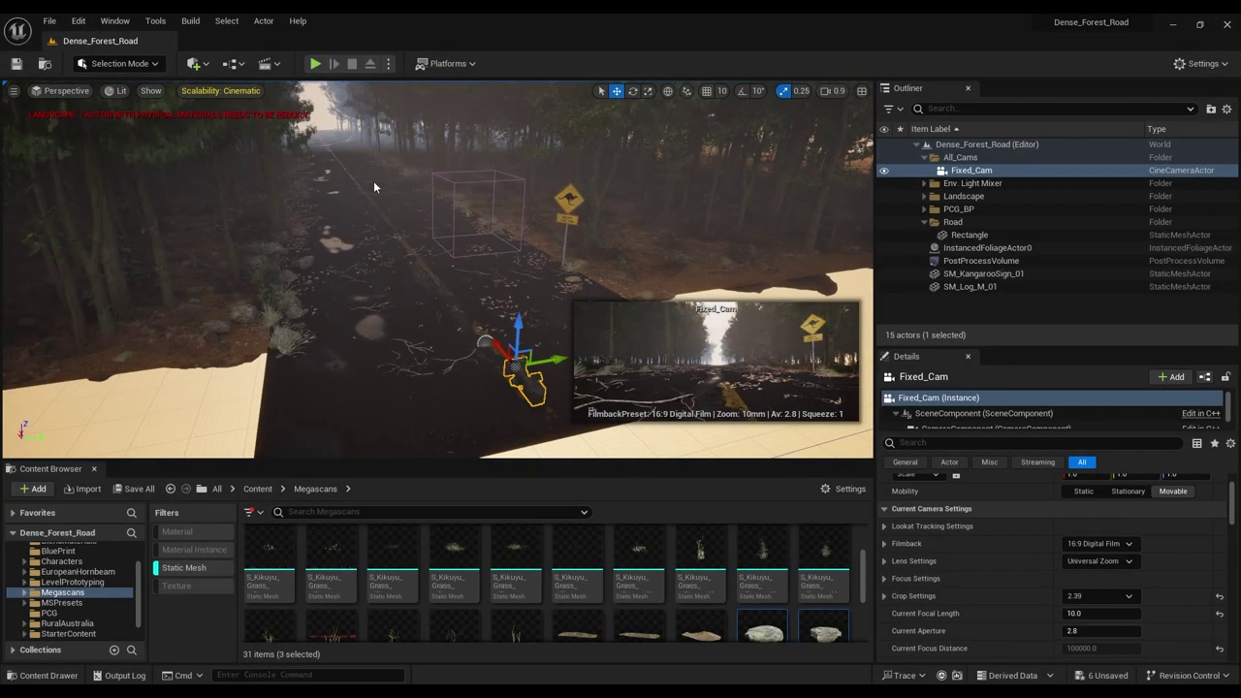
# Step: Add a new level sequence to the level
pyautogui.click(271, 66)
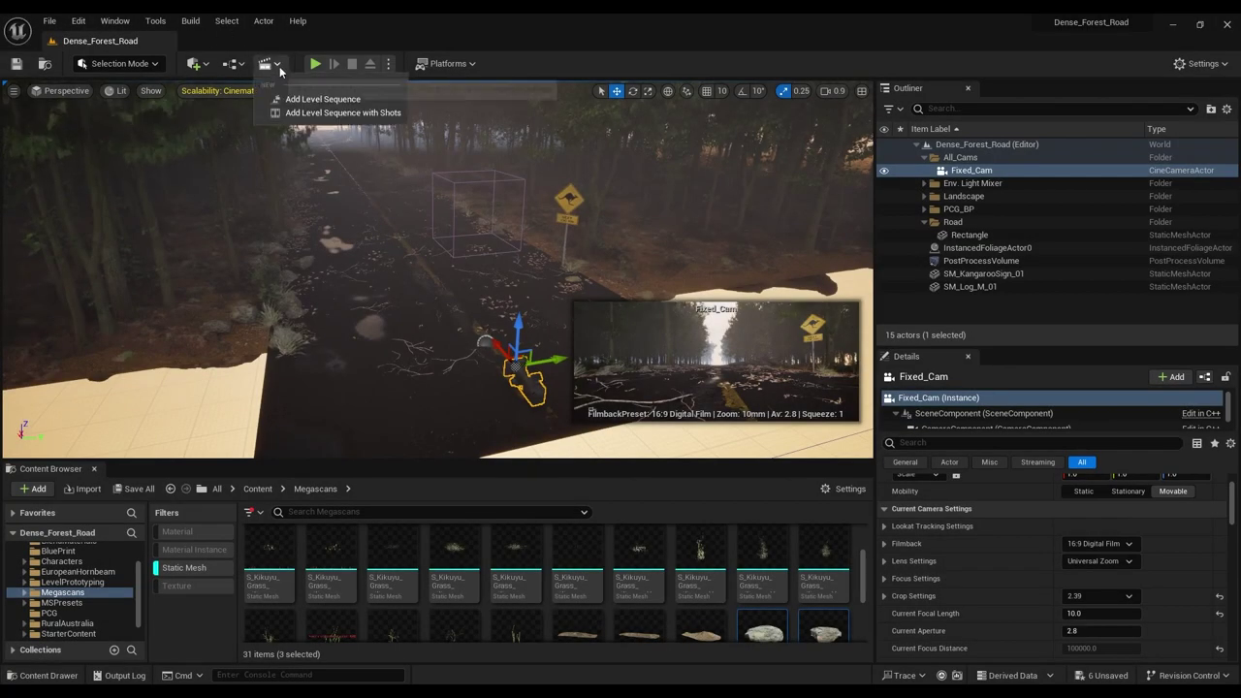
pyautogui.click(308, 101)
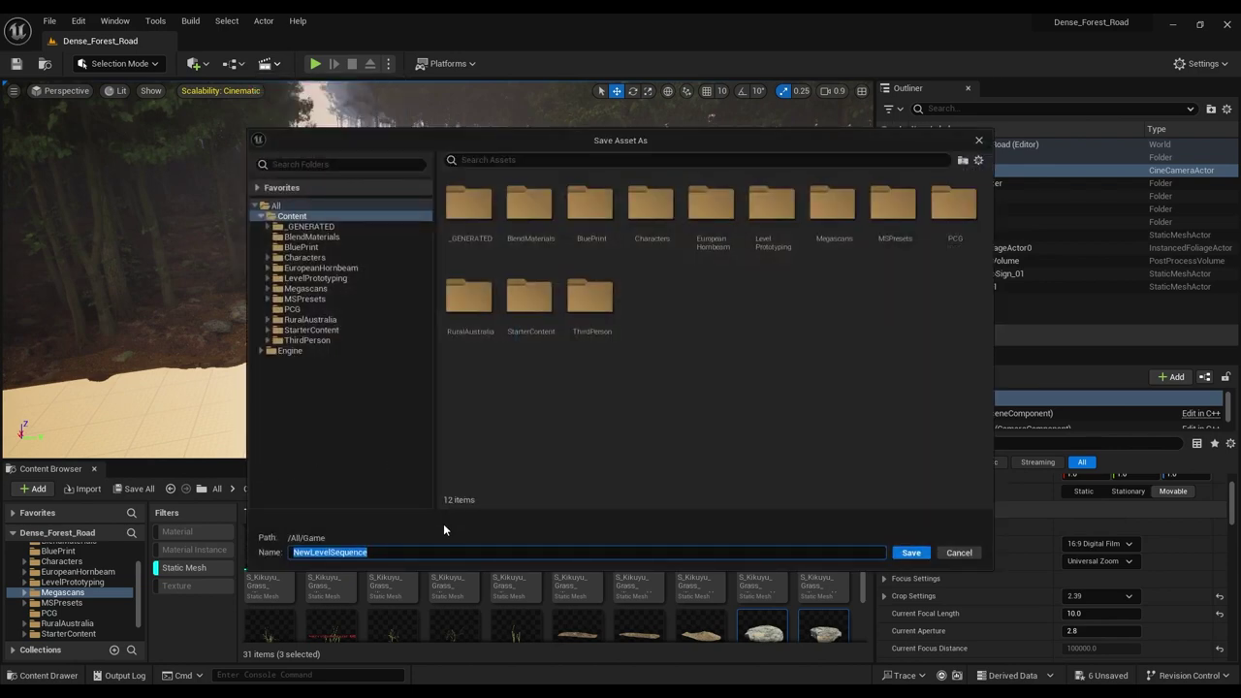
pyautogui.write('Fixed')
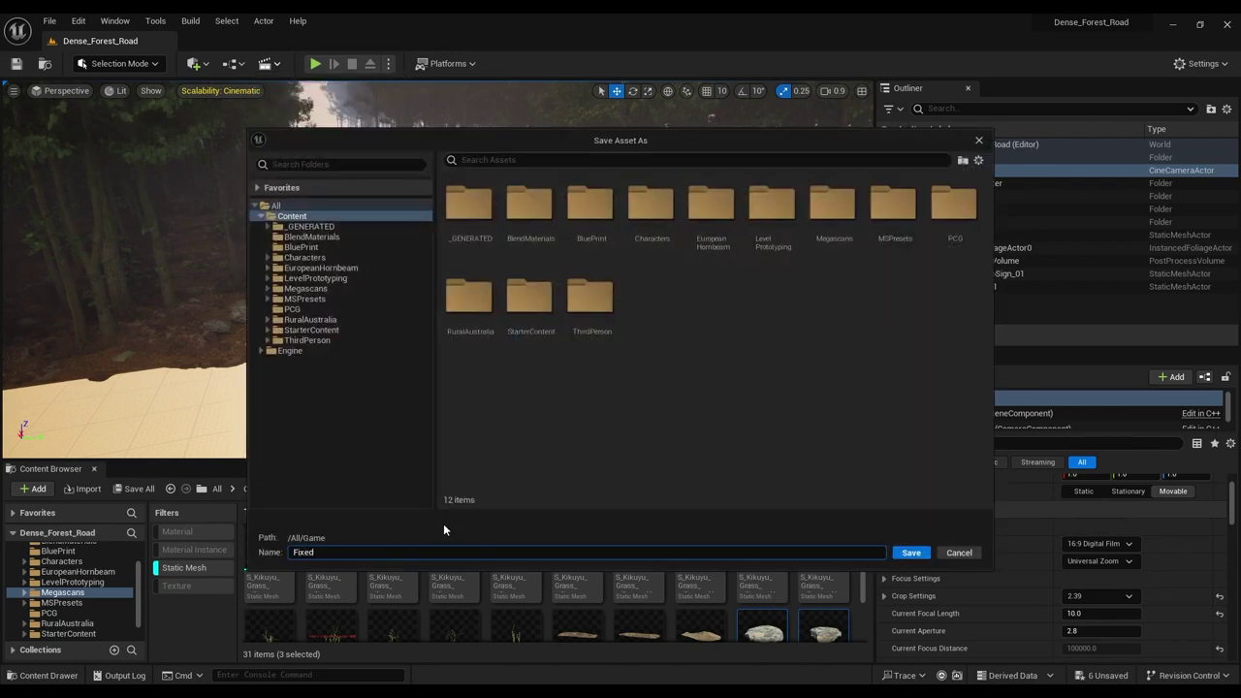
pyautogui.write('_Cam')
pyautogui.press('BackSpace')
pyautogui.press('BackSpace')
pyautogui.press('BackSpace')
pyautogui.press('BackSpace')
pyautogui.press('BackSpace')
pyautogui.press('BackSpace')
pyautogui.press('BackSpace')
pyautogui.press('BackSpace')
pyautogui.press('BackSpace')
# Step: Save the level sequence as Cinematic_Sequance in the Content folder and move its actor into the All_Cams folder
pyautogui.write('Cinematic_Sequence')
pyautogui.press('Return')
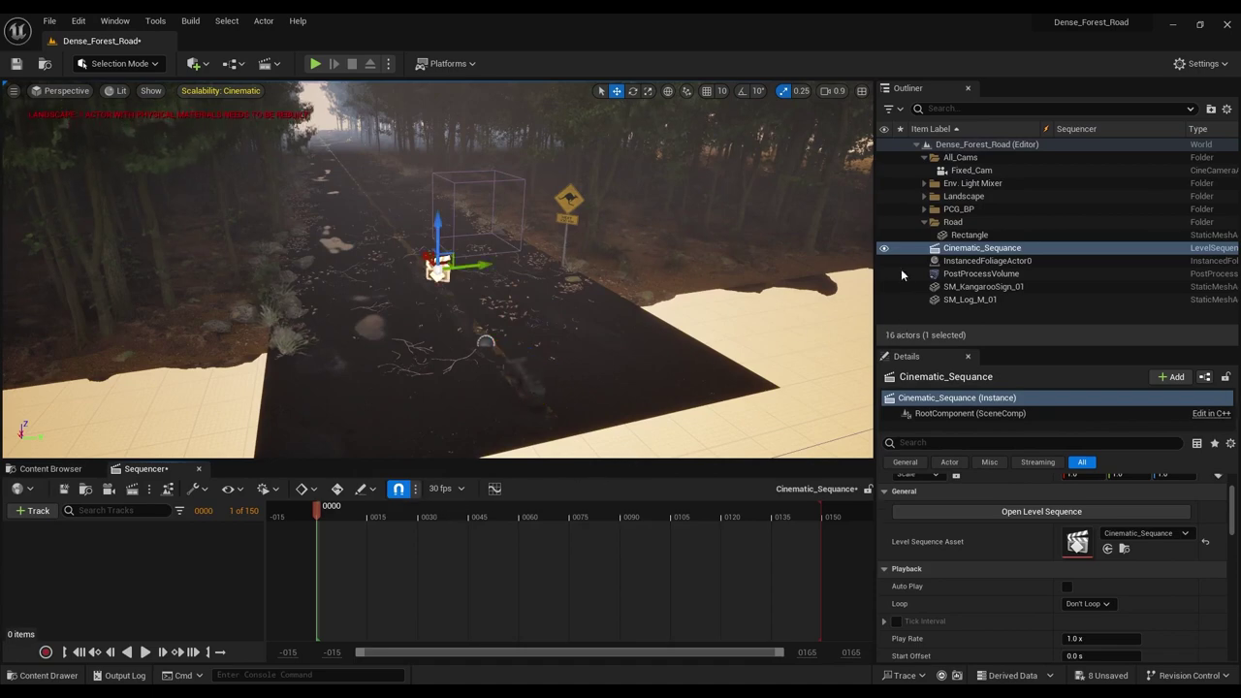
pyautogui.click(926, 223)
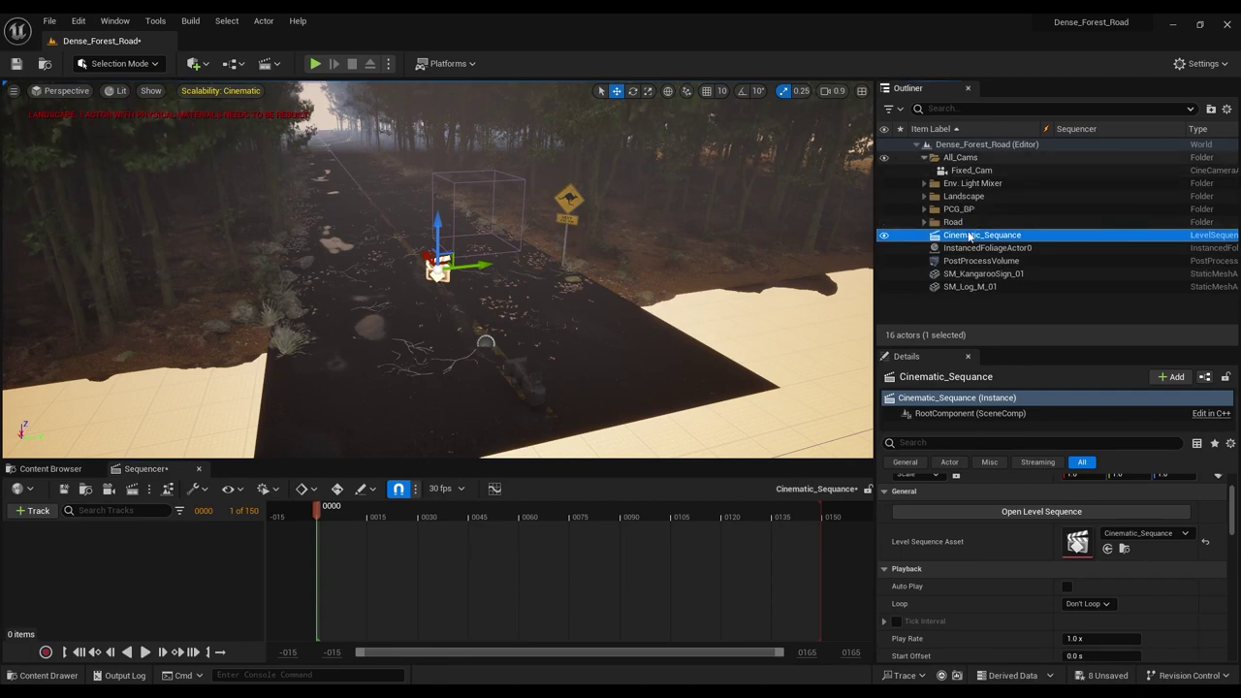
pyautogui.moveTo(959, 160); pyautogui.dragTo(959, 158)
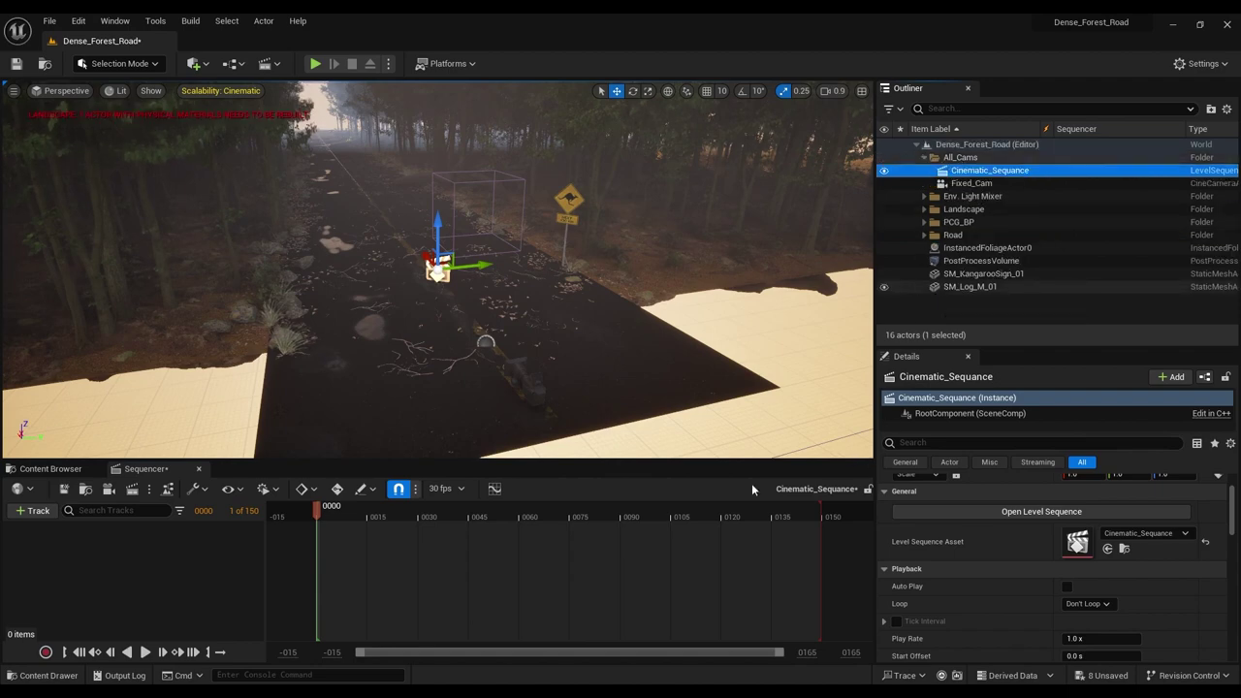
# Step: Add the Fixed_Cam actor to the sequence and set the sequence display rate to 24 fps
pyautogui.click(37, 511)
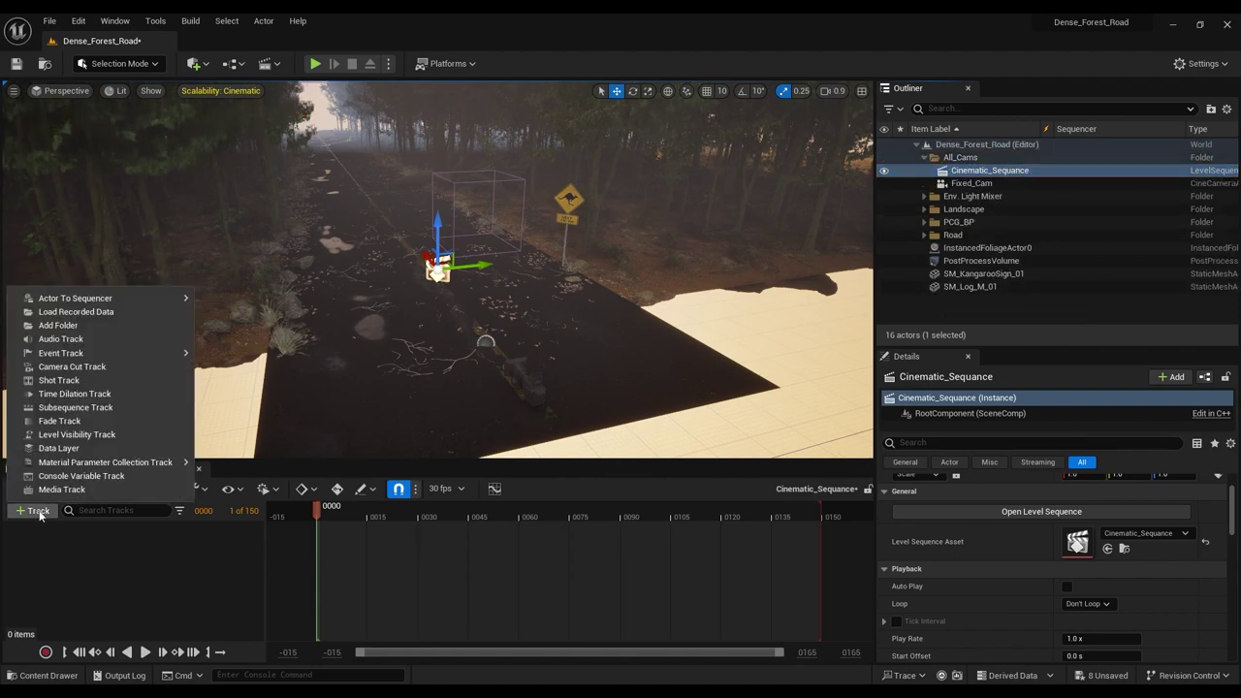
pyautogui.moveTo(161, 299)
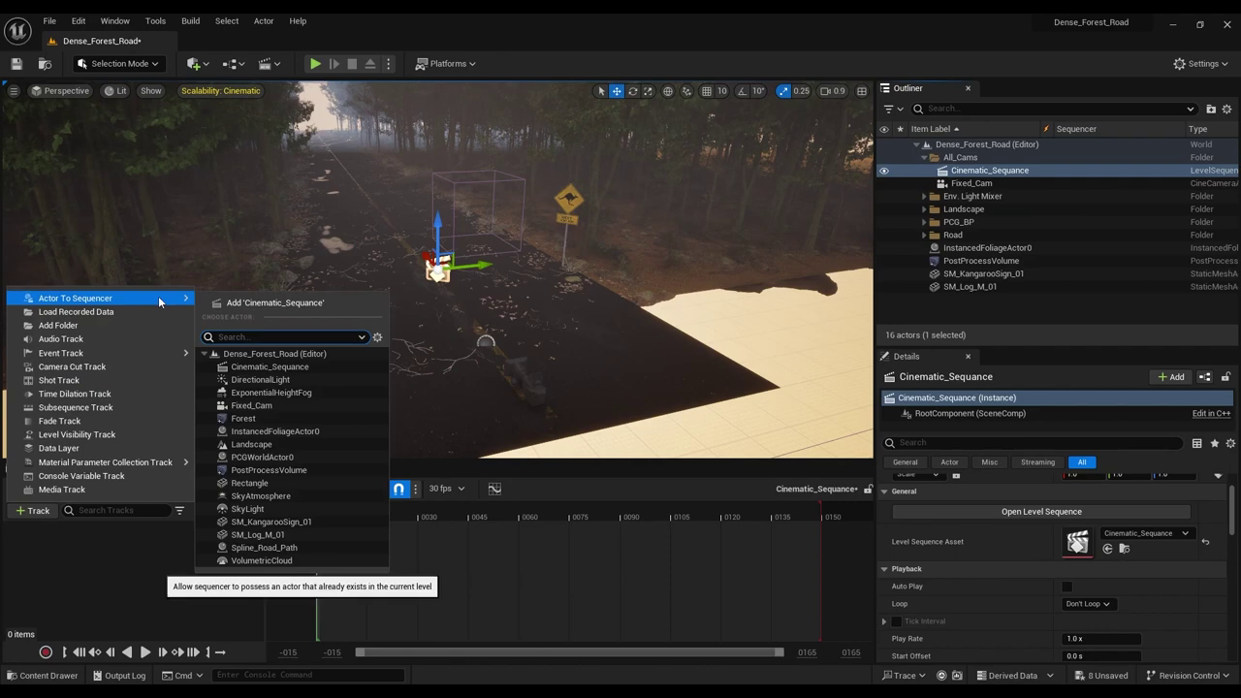
pyautogui.click(289, 411)
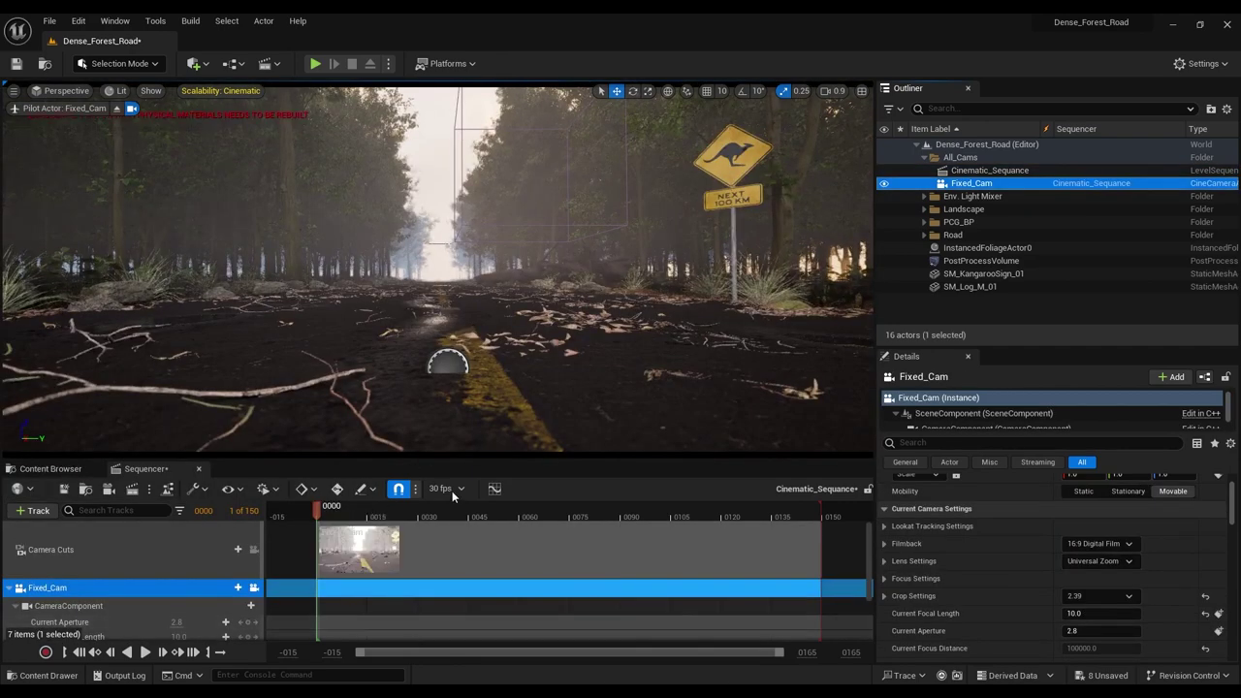
pyautogui.click(452, 489)
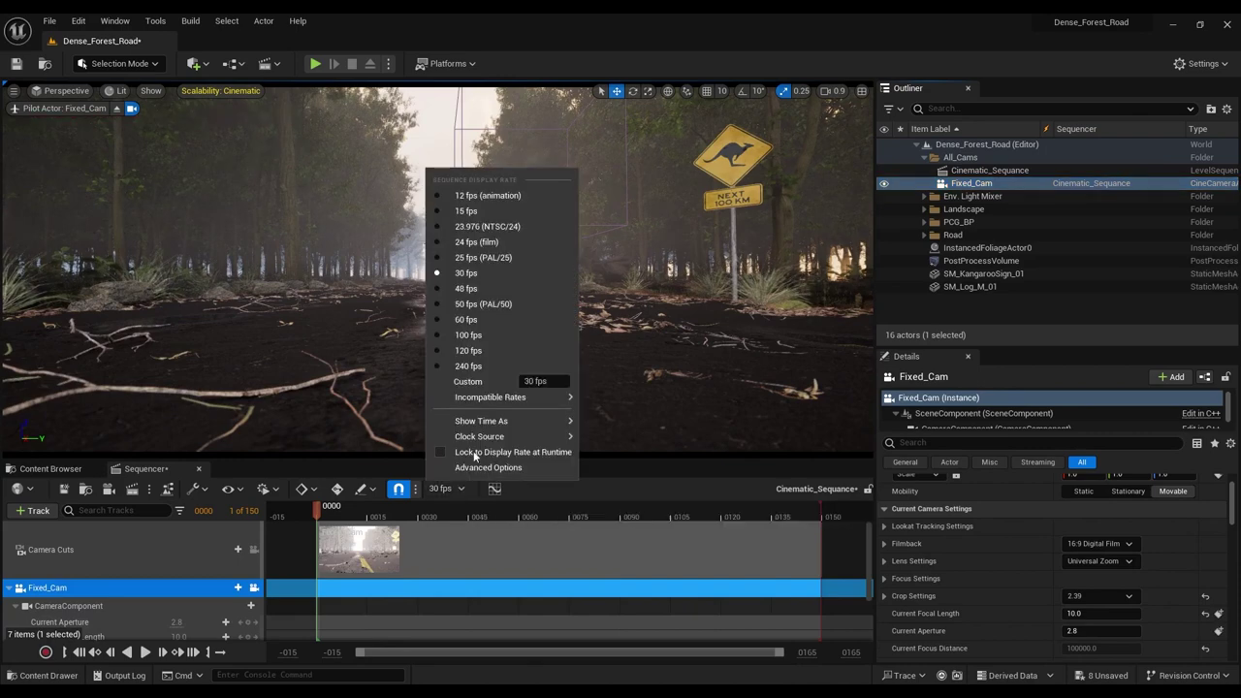
pyautogui.click(477, 242)
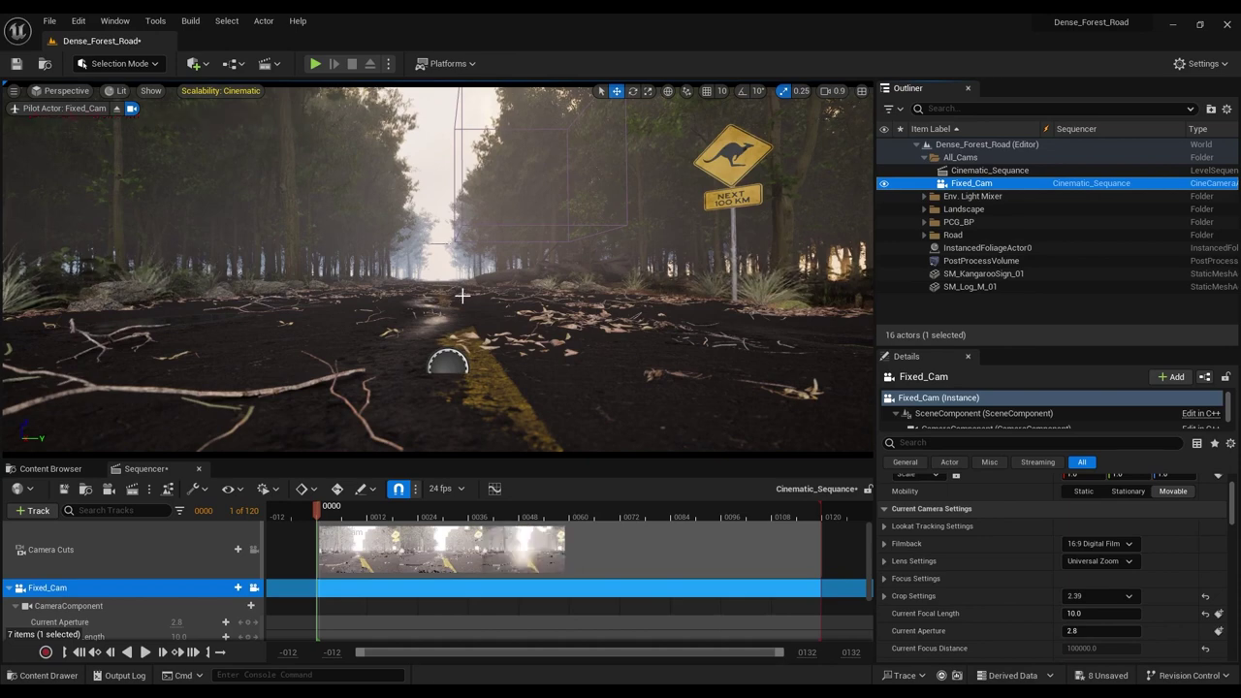
# Step: Extend the timeline view range to frame 500 and set the playback end at frame 240
pyautogui.click(805, 653)
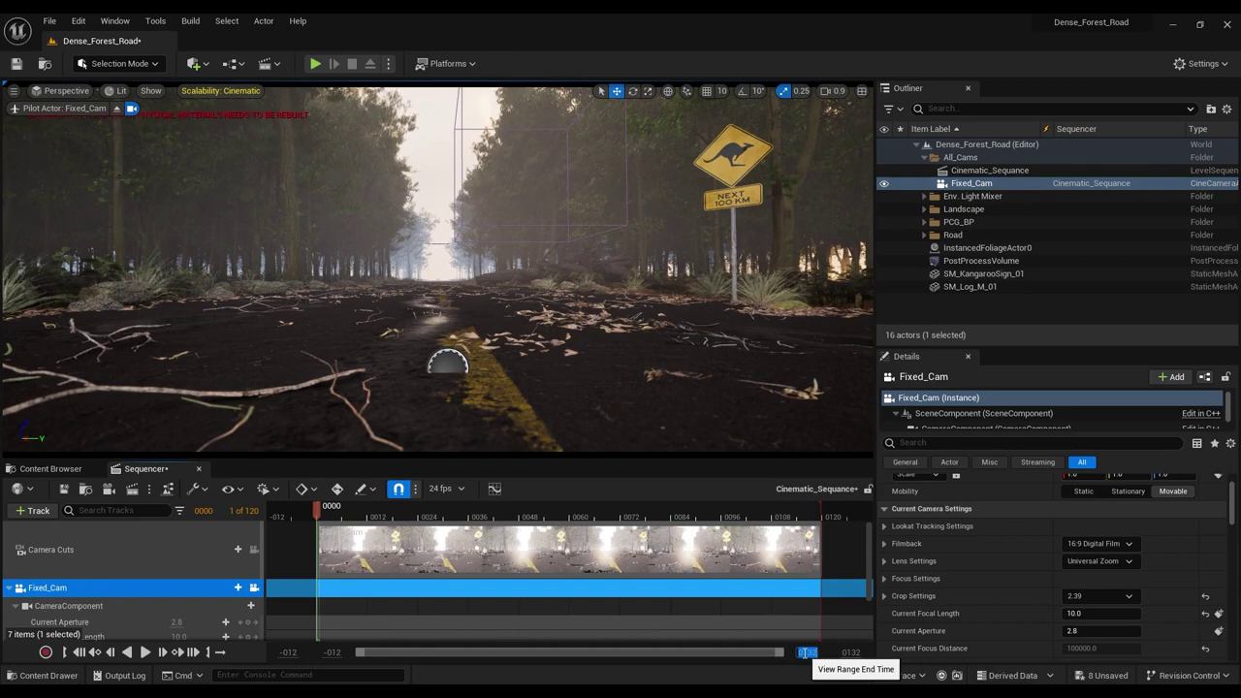
pyautogui.press('Return')
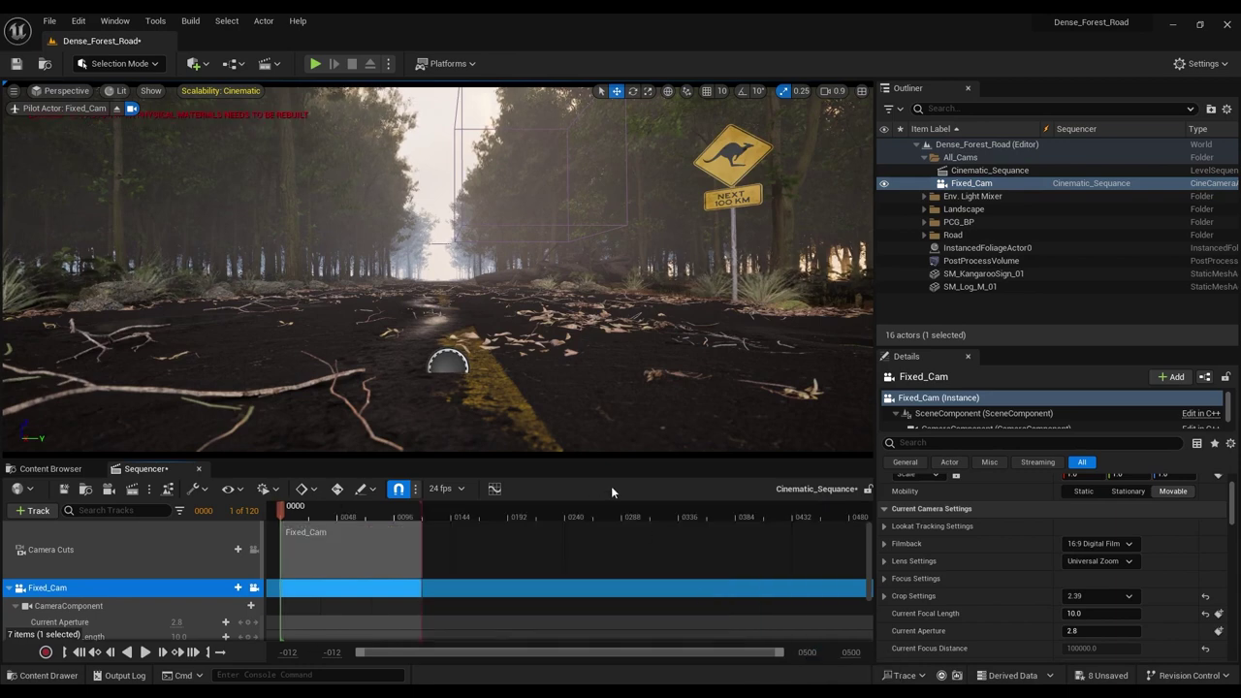
pyautogui.click(566, 516)
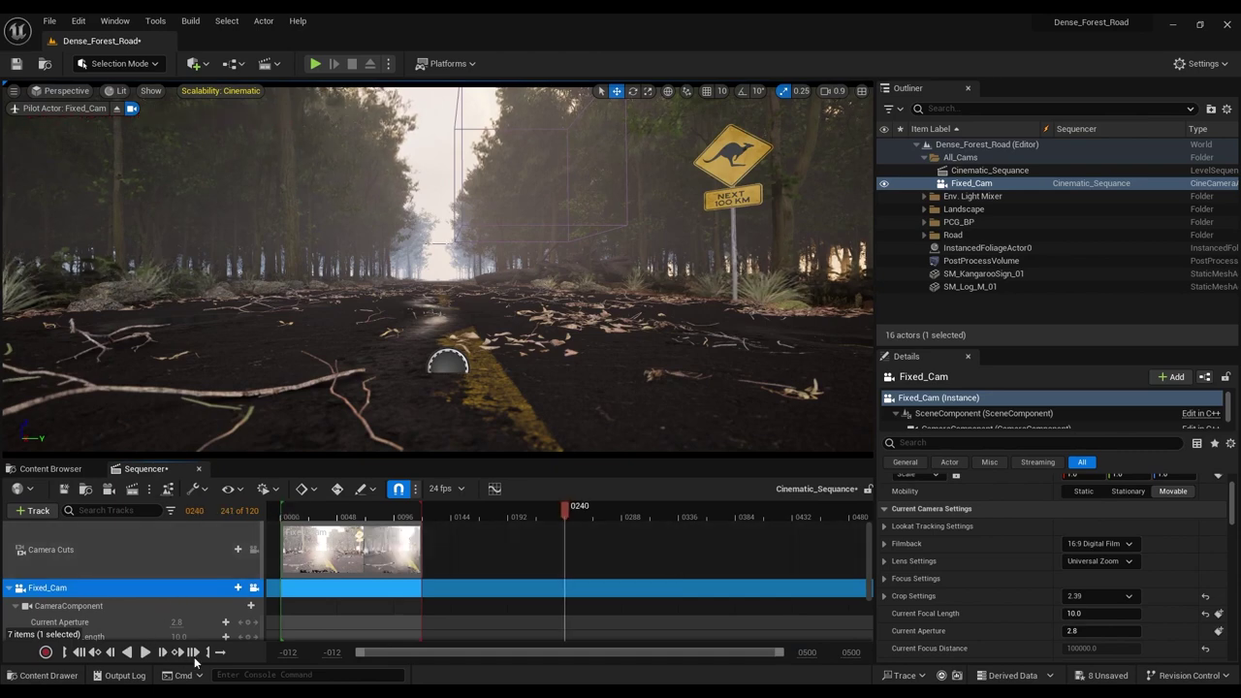
pyautogui.click(206, 656)
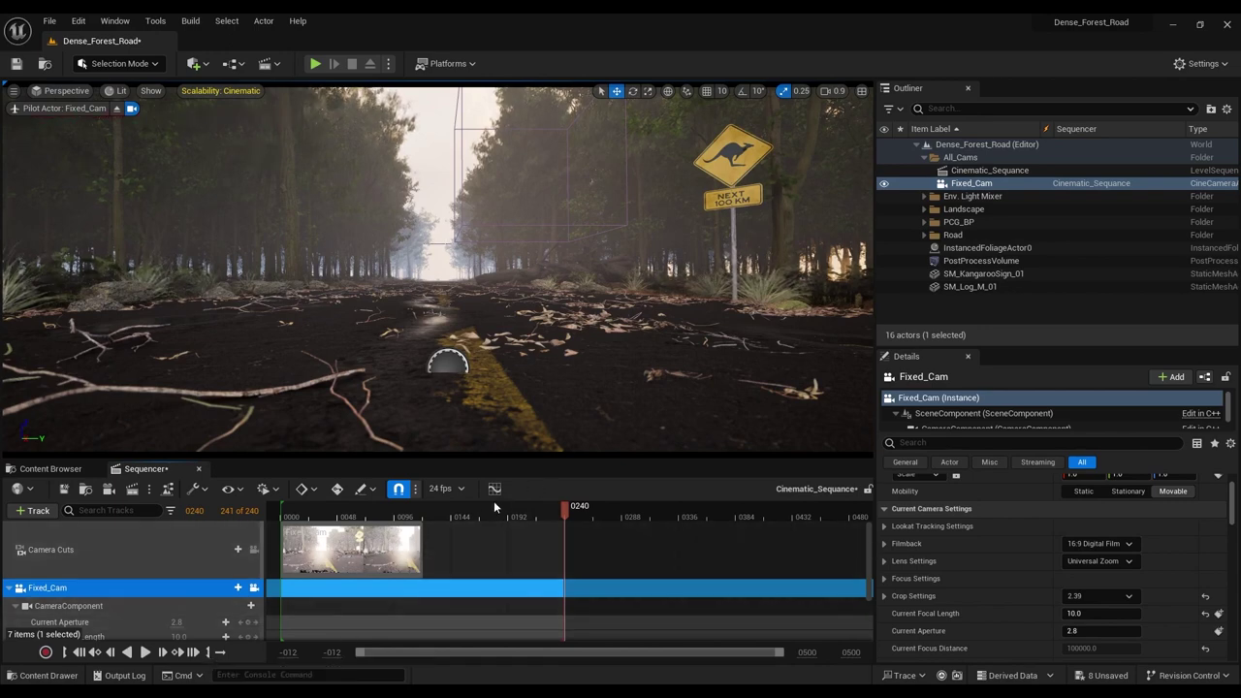
# Step: Stop piloting Fixed_Cam and frame the camera from outside at the near end of the road
pyautogui.click(115, 109)
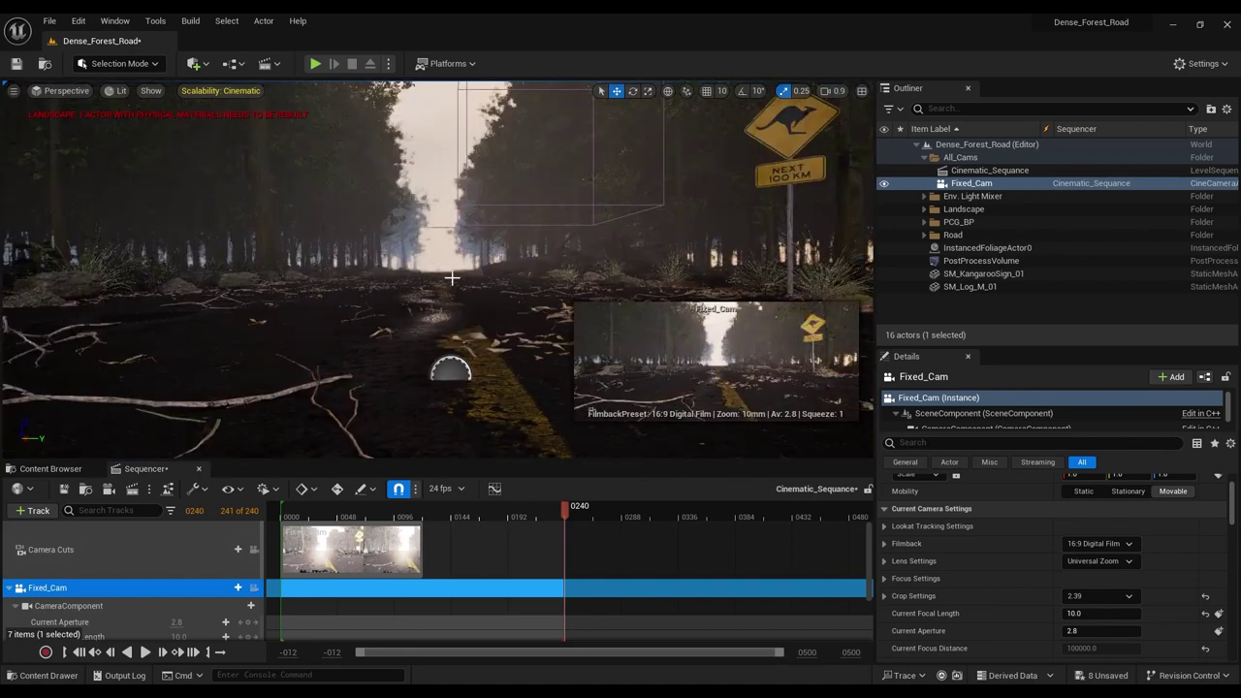
pyautogui.press('s')
pyautogui.moveTo(436, 271); pyautogui.dragTo(479, 312, button='right')
pyautogui.press('w')
pyautogui.scroll(-3, 671, 284)
pyautogui.press('a')
pyautogui.press('e')
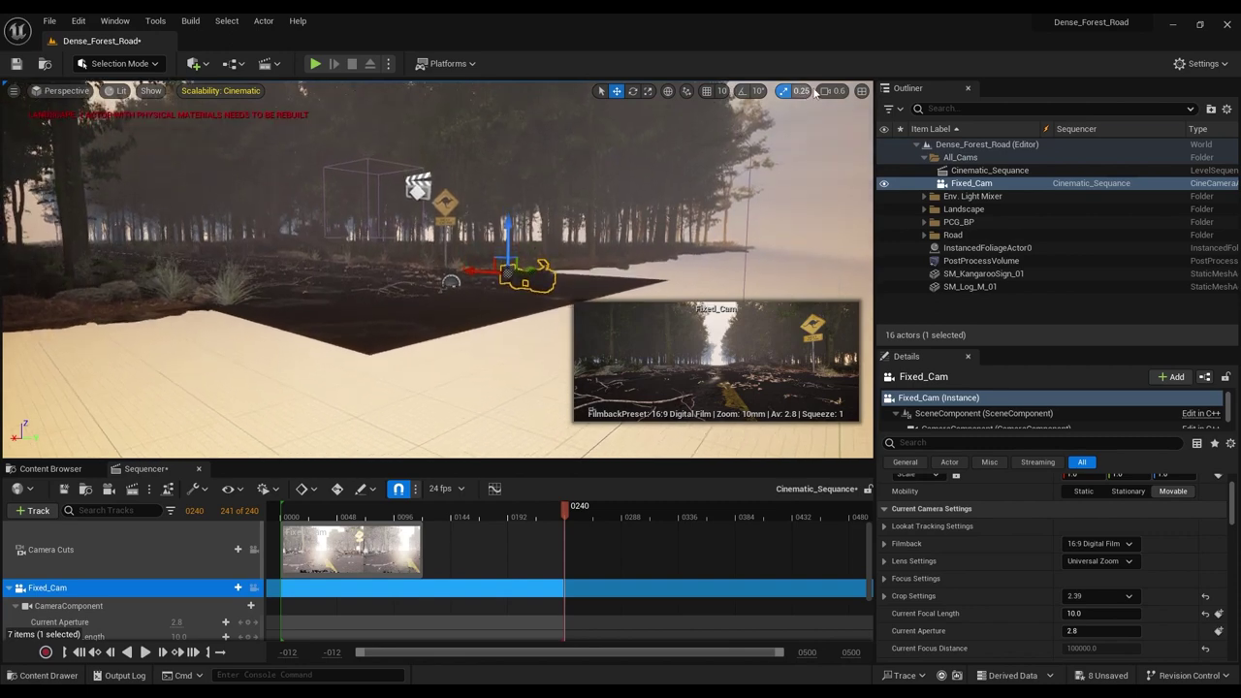
# Step: Lower the viewport camera speed to 0.02 and set all engine scalability groups to Low
pyautogui.click(831, 91)
pyautogui.moveTo(849, 123); pyautogui.dragTo(834, 123)
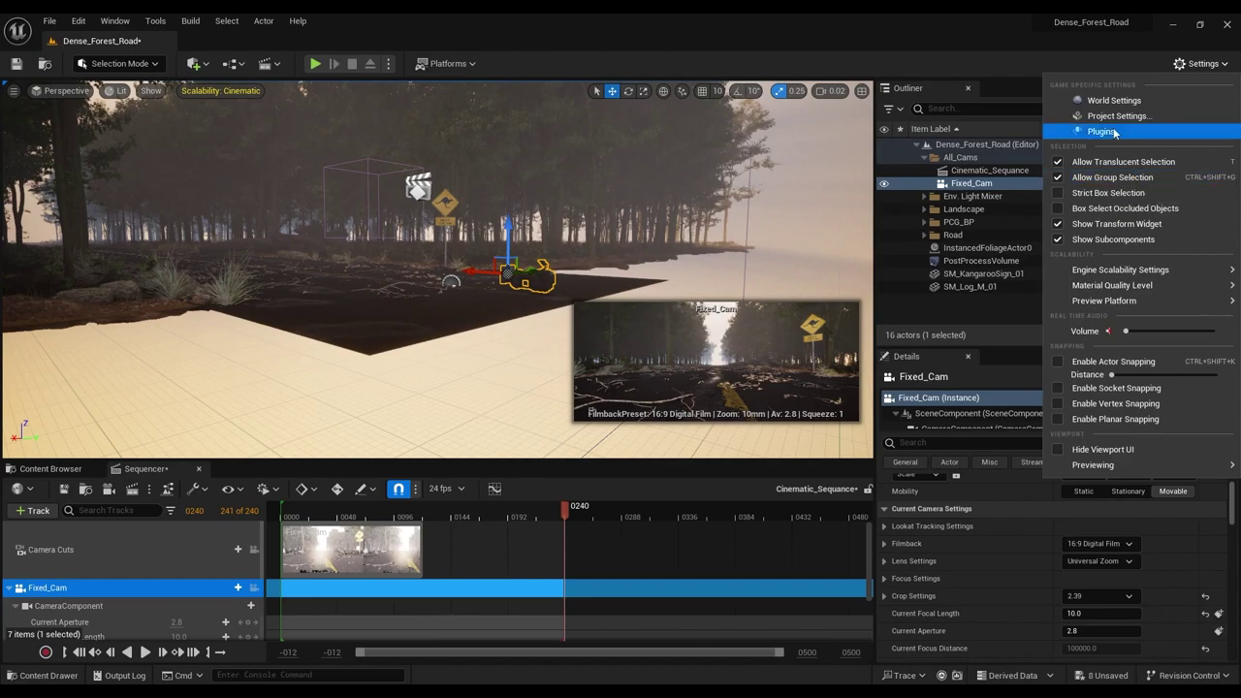
pyautogui.moveTo(1143, 275)
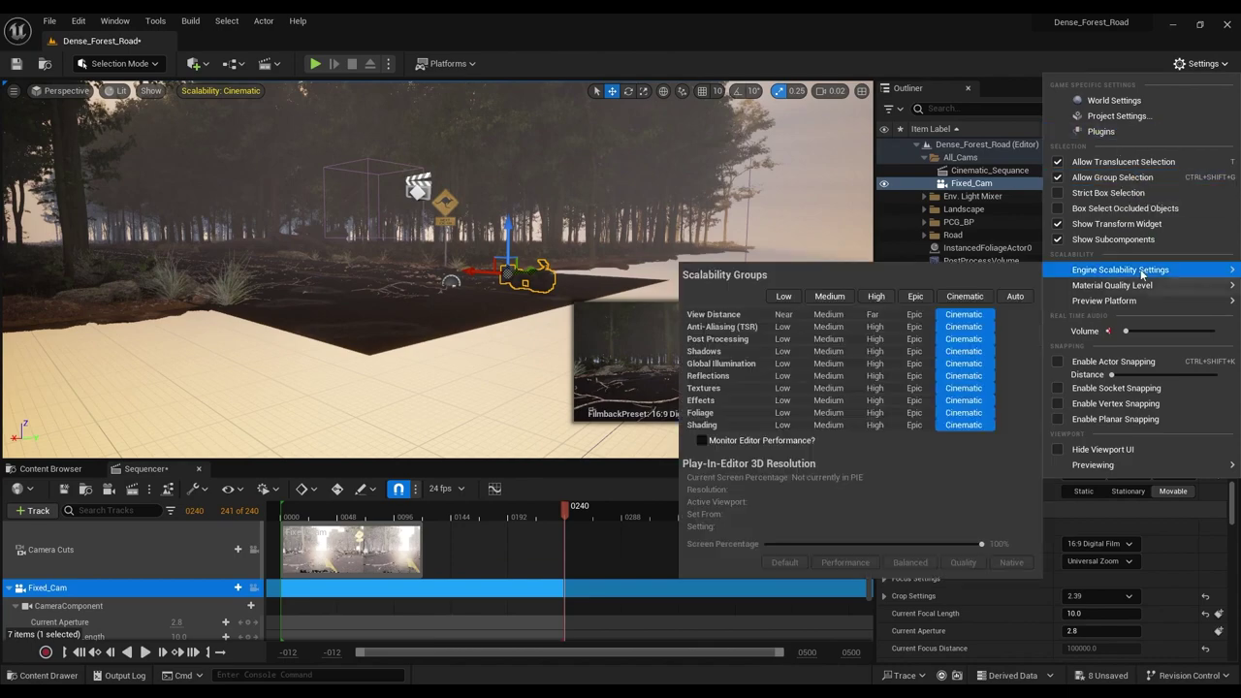
pyautogui.click(783, 297)
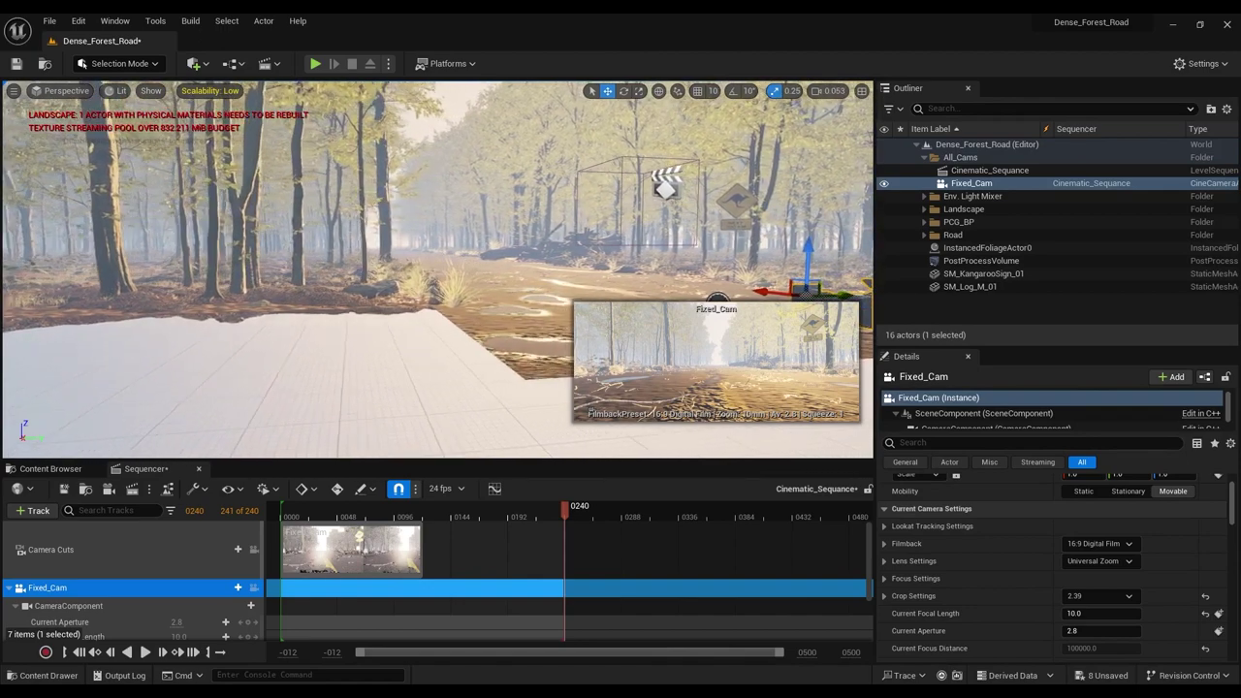
# Step: Switch the editor to Foliage mode over the leaf-covered road surface near the kangaroo sign
pyautogui.press('d')
pyautogui.press('w')
pyautogui.scroll(4, 437, 270)
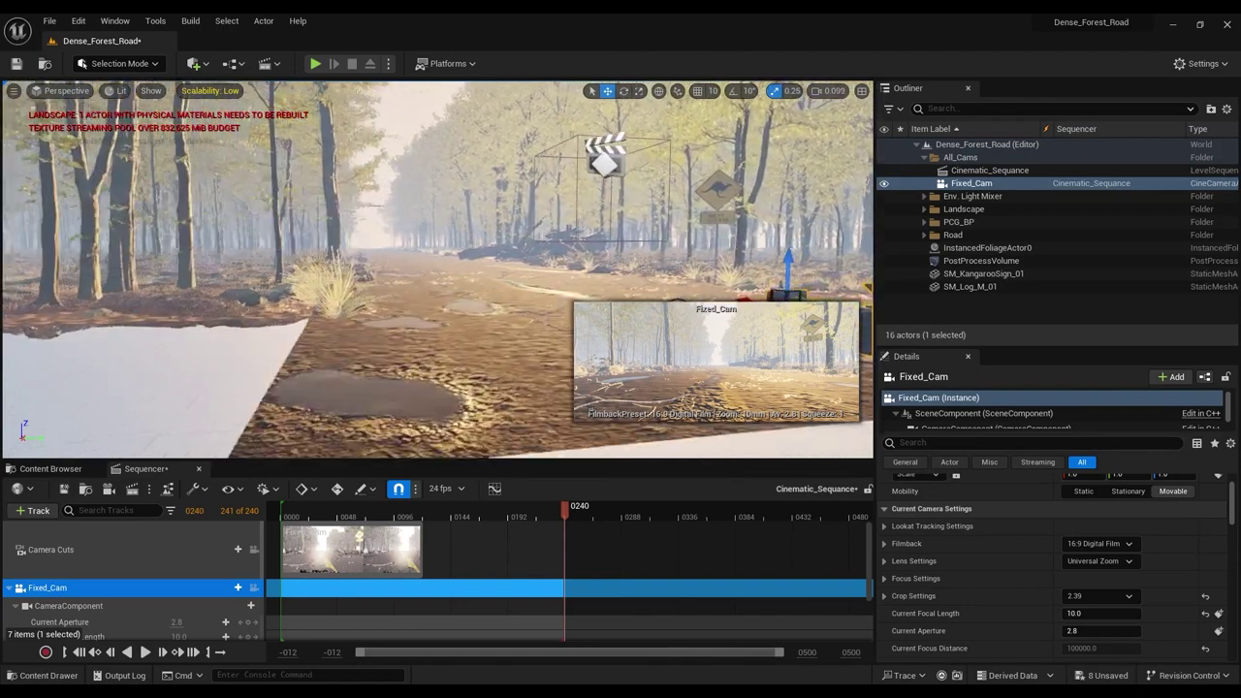
pyautogui.press('d')
pyautogui.press('w')
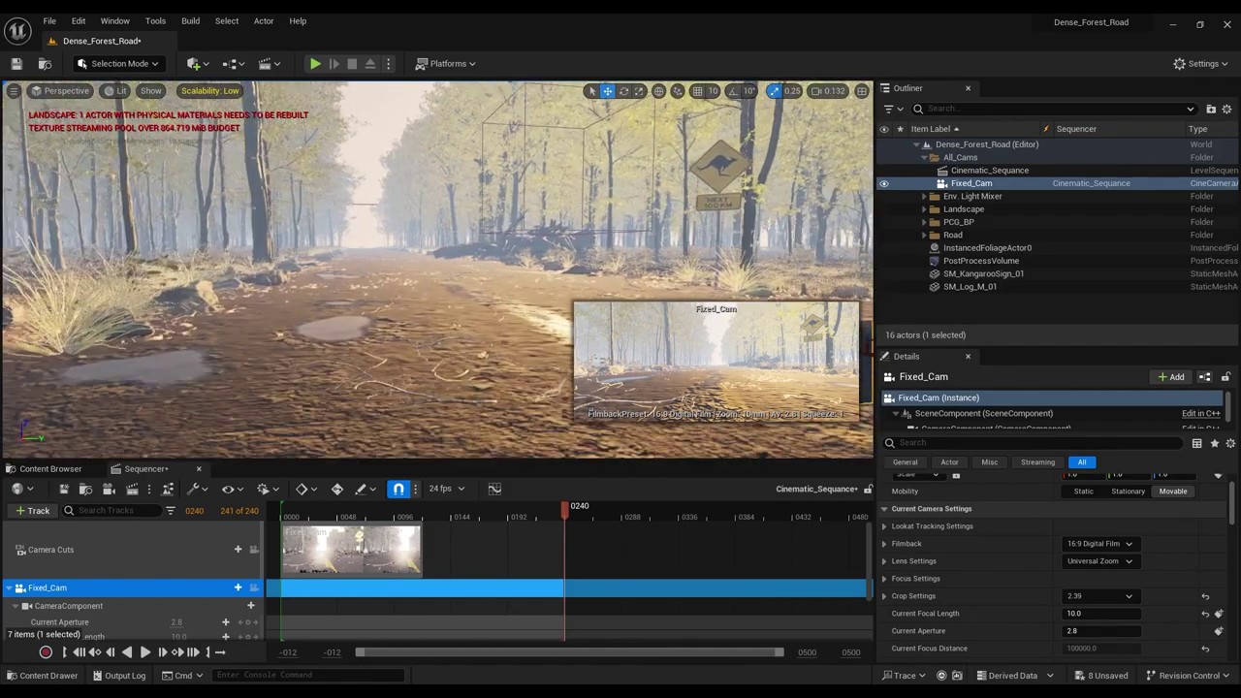
pyautogui.scroll(3, 438, 270)
pyautogui.press('e')
pyautogui.press('w')
pyautogui.moveTo(437, 270); pyautogui.dragTo(438, 370, button='right')
pyautogui.press('d')
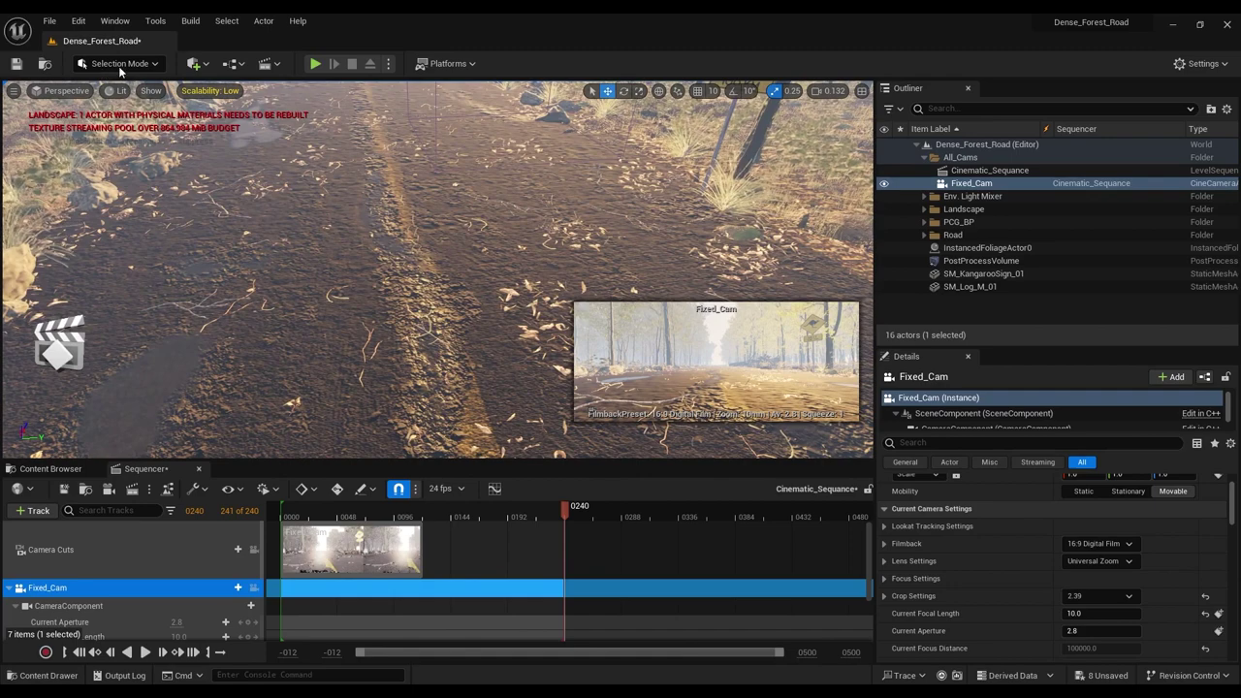
pyautogui.click(120, 66)
pyautogui.click(155, 112)
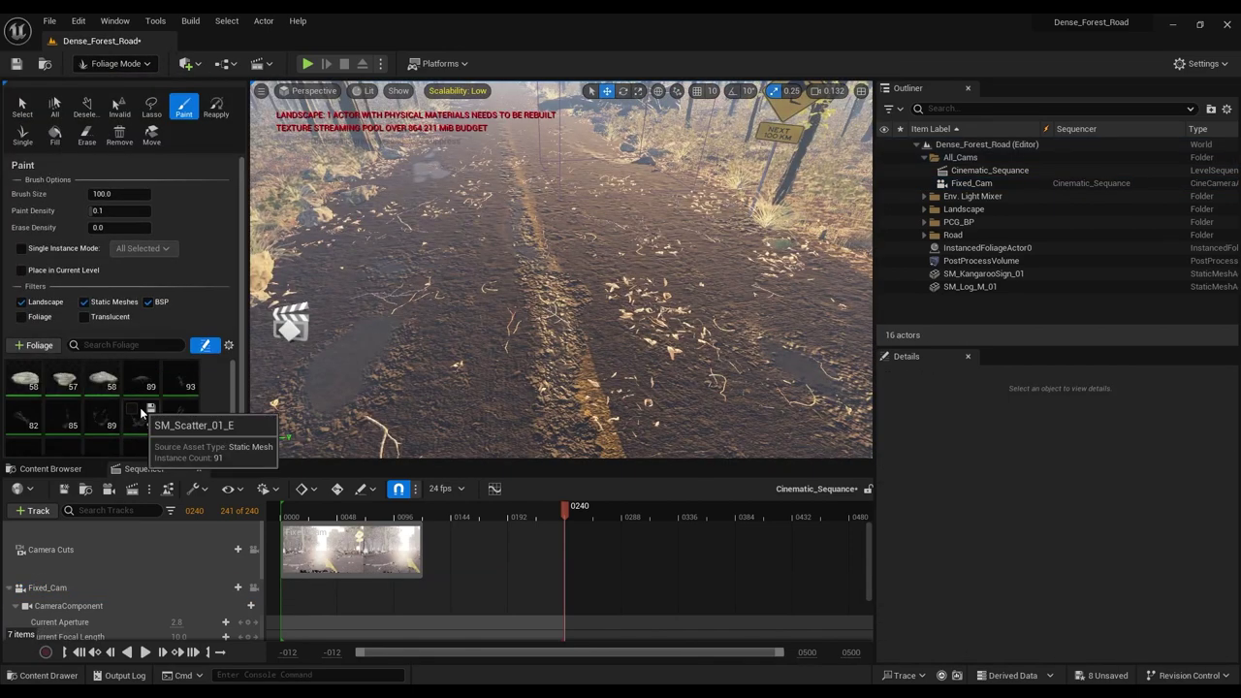
# Step: Select all foliage types in the palette, from the tundra stones through the last scatter mesh, and activate every one of them
pyautogui.click(110, 389)
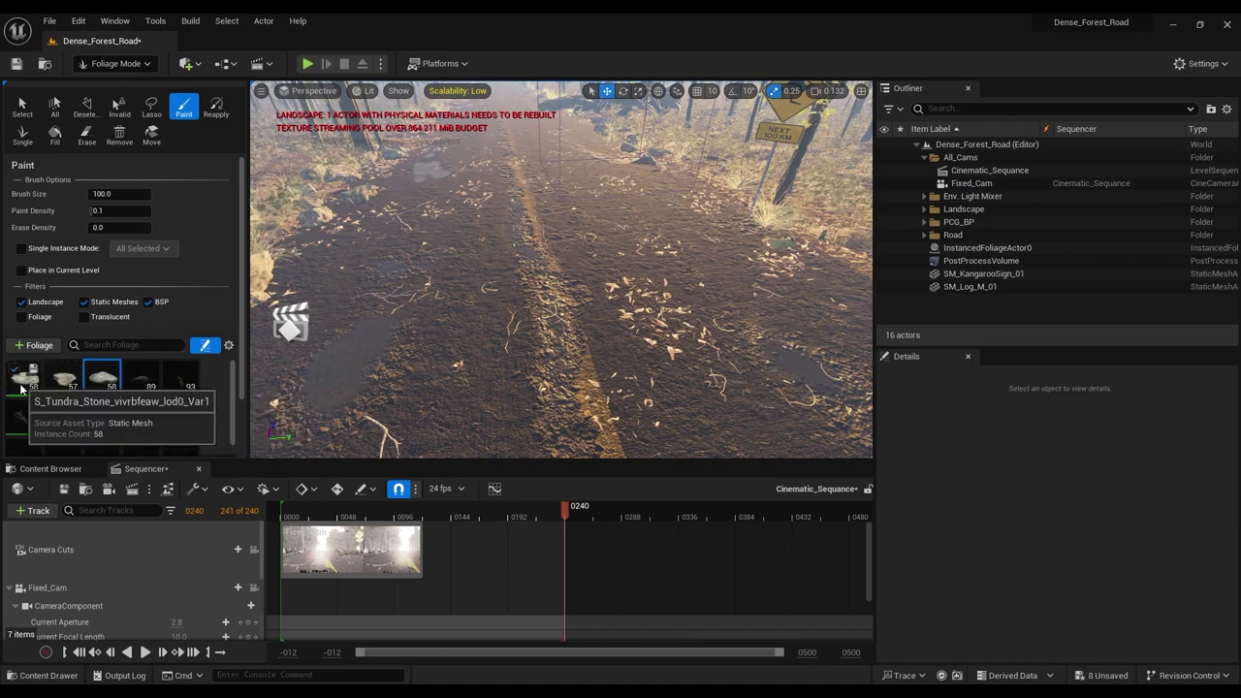
pyautogui.keyDown('shift'); pyautogui.click(17, 379); pyautogui.keyUp('shift')
pyautogui.scroll(-6, 117, 397)
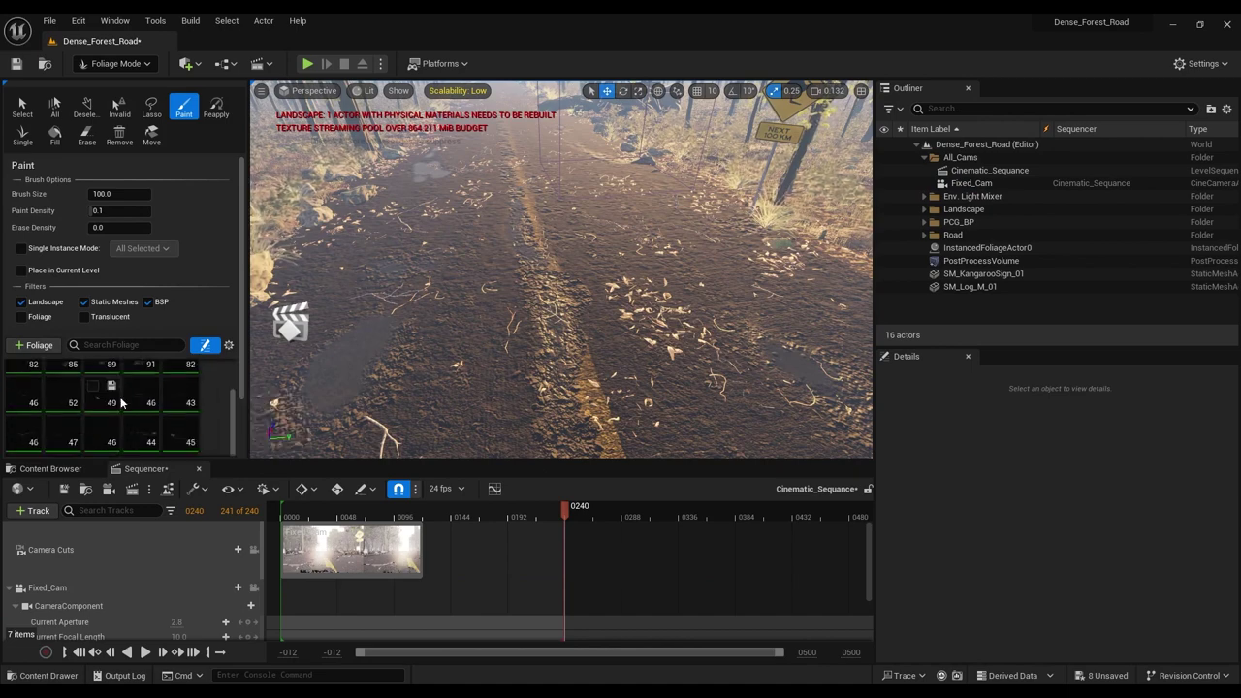
pyautogui.keyDown('shift'); pyautogui.click(63, 342); pyautogui.keyUp('shift')
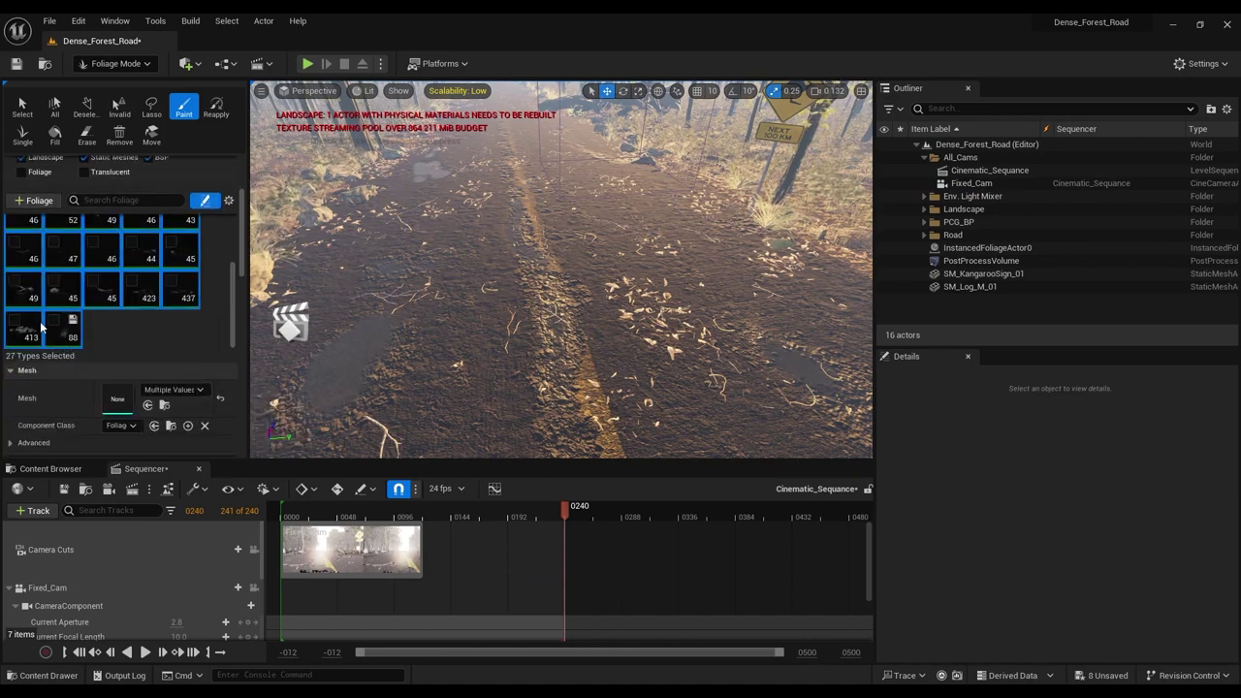
pyautogui.click(58, 322)
pyautogui.click(57, 323)
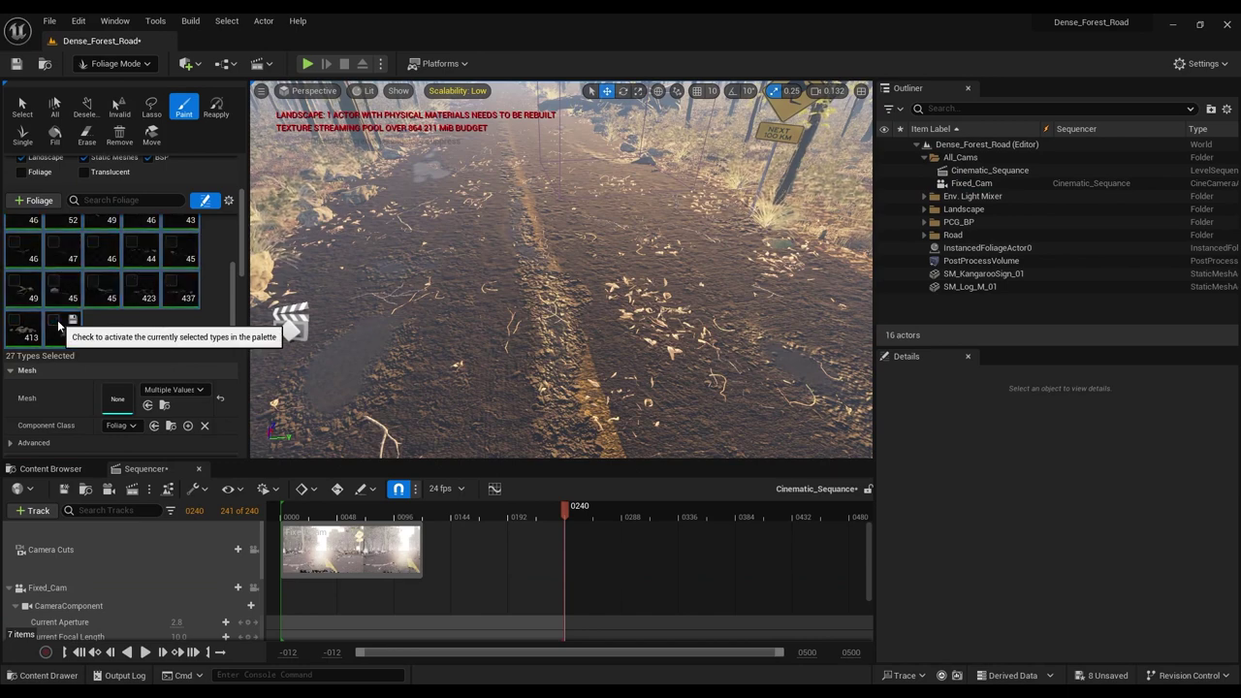
pyautogui.click(58, 323)
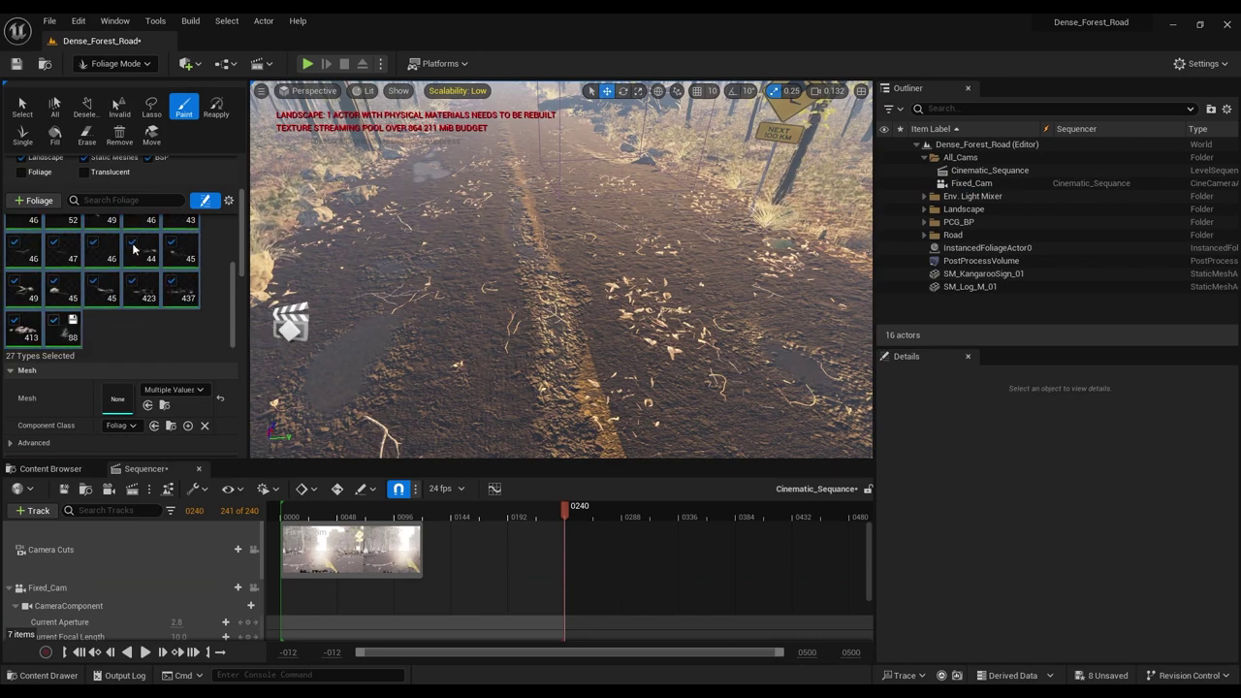
# Step: Erase the scattered leaves, twigs and stones from the road surface around the centre line near the camera
pyautogui.moveTo(529, 304)
pyautogui.mouseDown(button='right')
pyautogui.moveTo(494, 353)
pyautogui.moveTo(548, 363)
pyautogui.mouseUp(button='right')
pyautogui.moveTo(462, 316)
pyautogui.keyDown('shift'); pyautogui.mouseDown()
pyautogui.moveTo(407, 297)
pyautogui.moveTo(425, 258)
pyautogui.moveTo(535, 158)
pyautogui.moveTo(351, 207)
pyautogui.mouseUp(); pyautogui.keyUp('shift')
pyautogui.moveTo(400, 219)
pyautogui.mouseDown(button='right')
pyautogui.moveTo(373, 189)
pyautogui.moveTo(252, 173)
pyautogui.mouseUp(button='right')
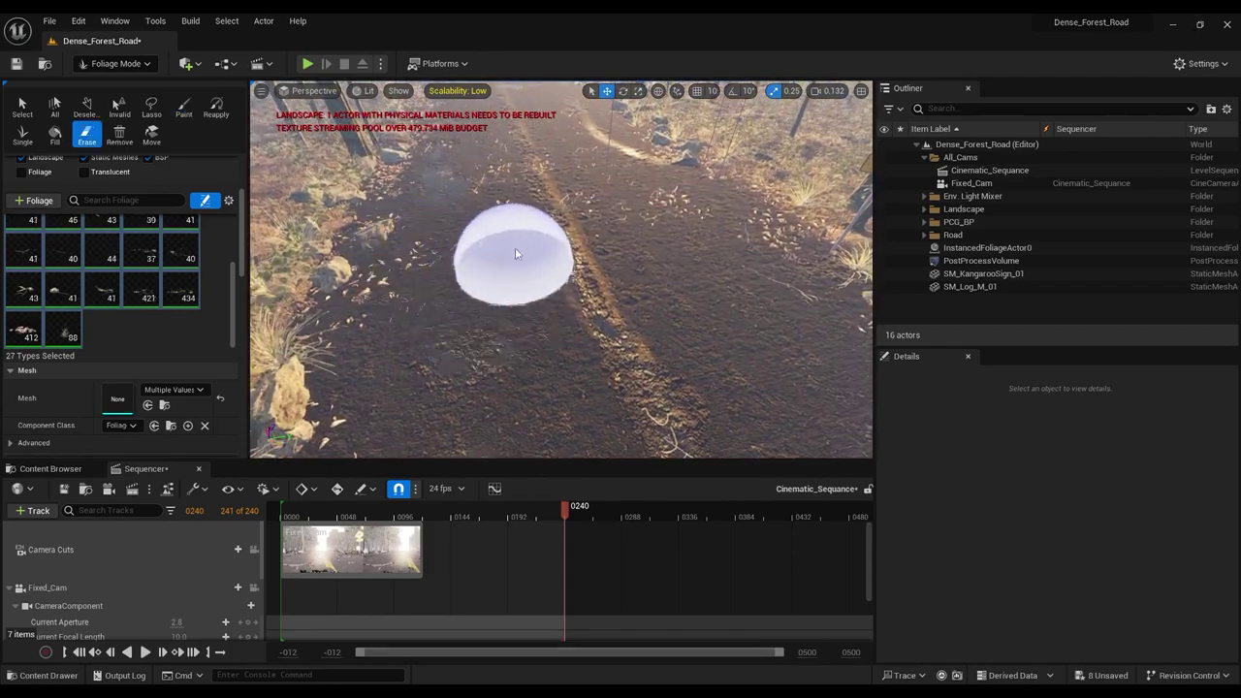